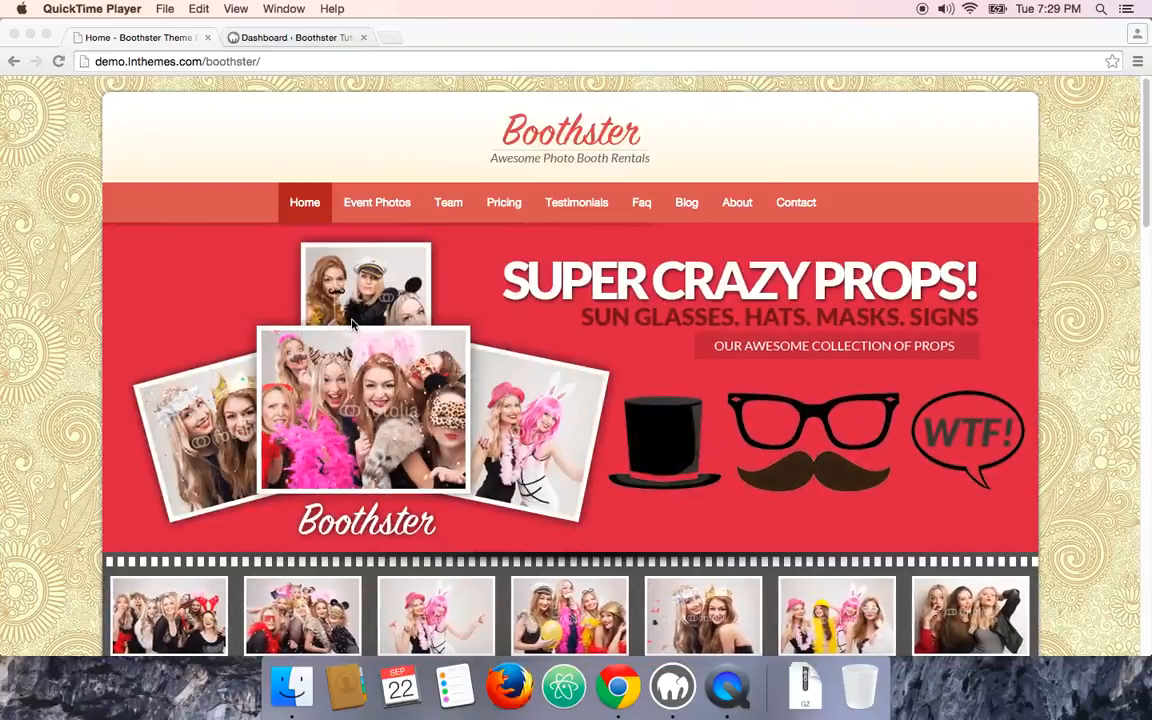
- Examine the Boothster demo homepage's overall layout, header, image slider and film-strip photo gallery
scroll(352, 323, down, 10)
scroll(352, 323, down, 8)
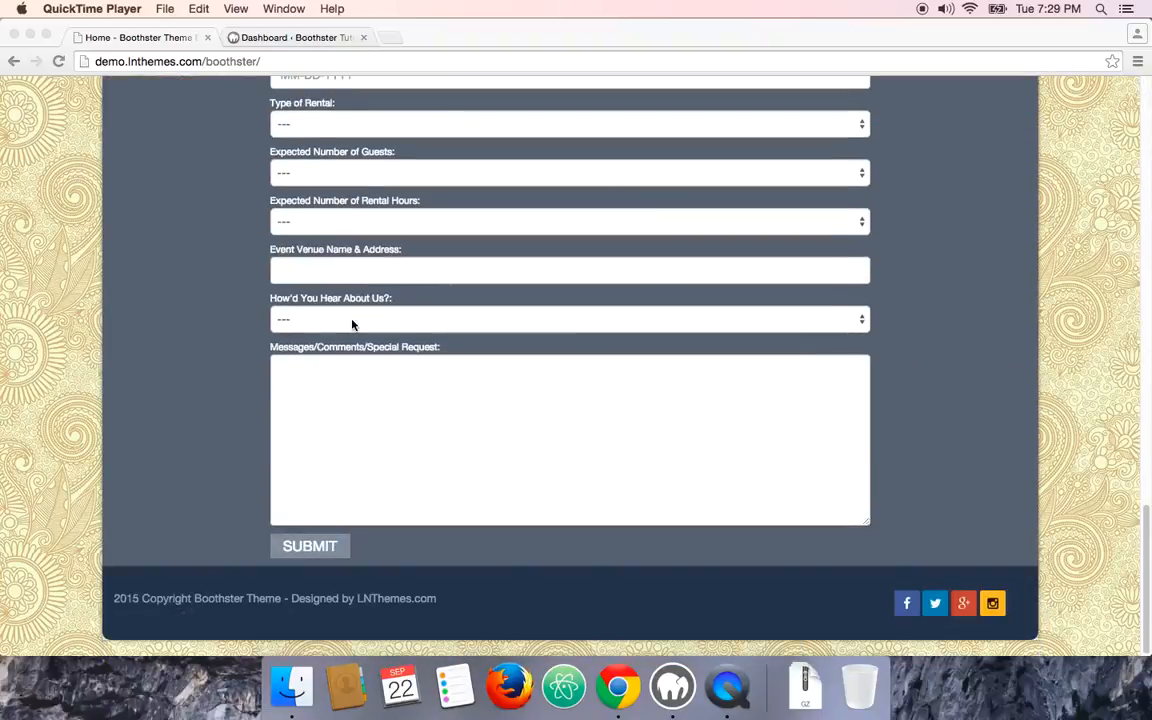
scroll(352, 323, up, 20)
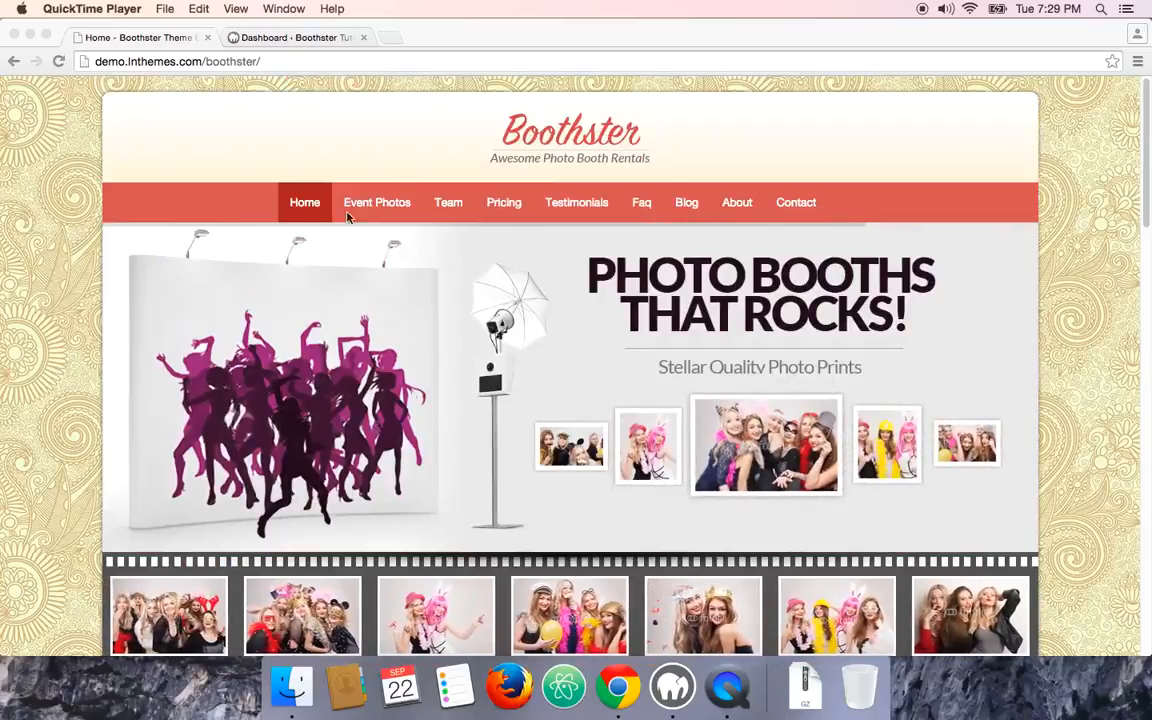
scroll(62, 255, down, 1)
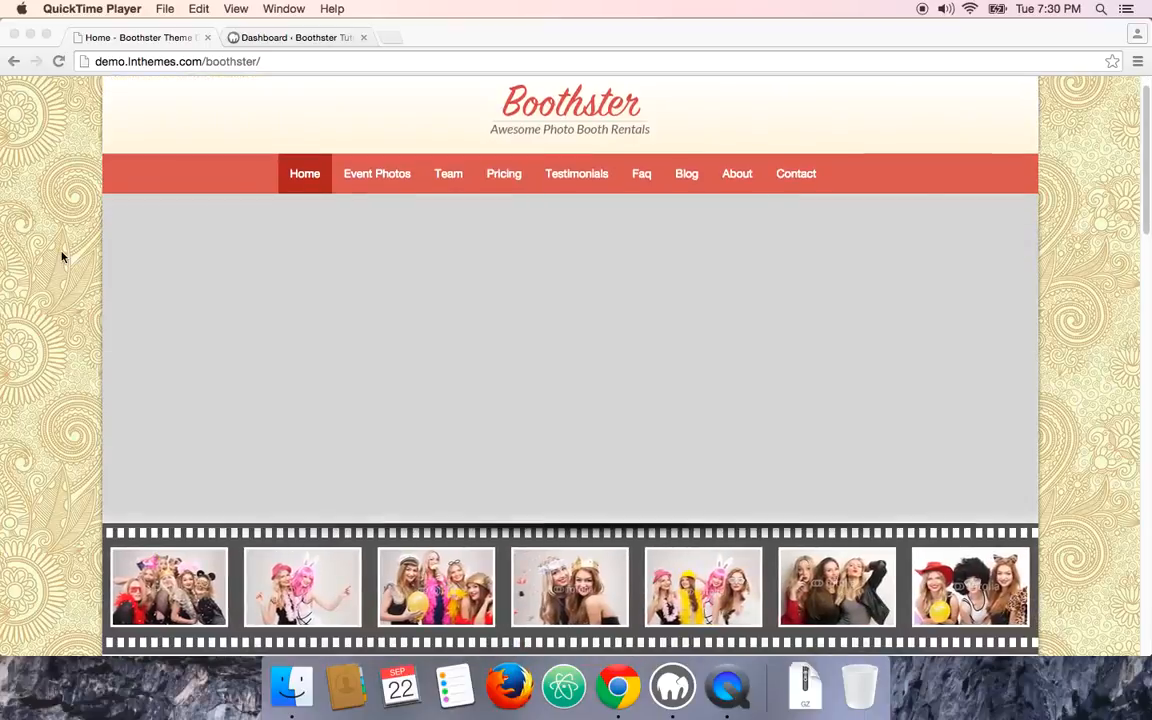
scroll(62, 255, down, 1)
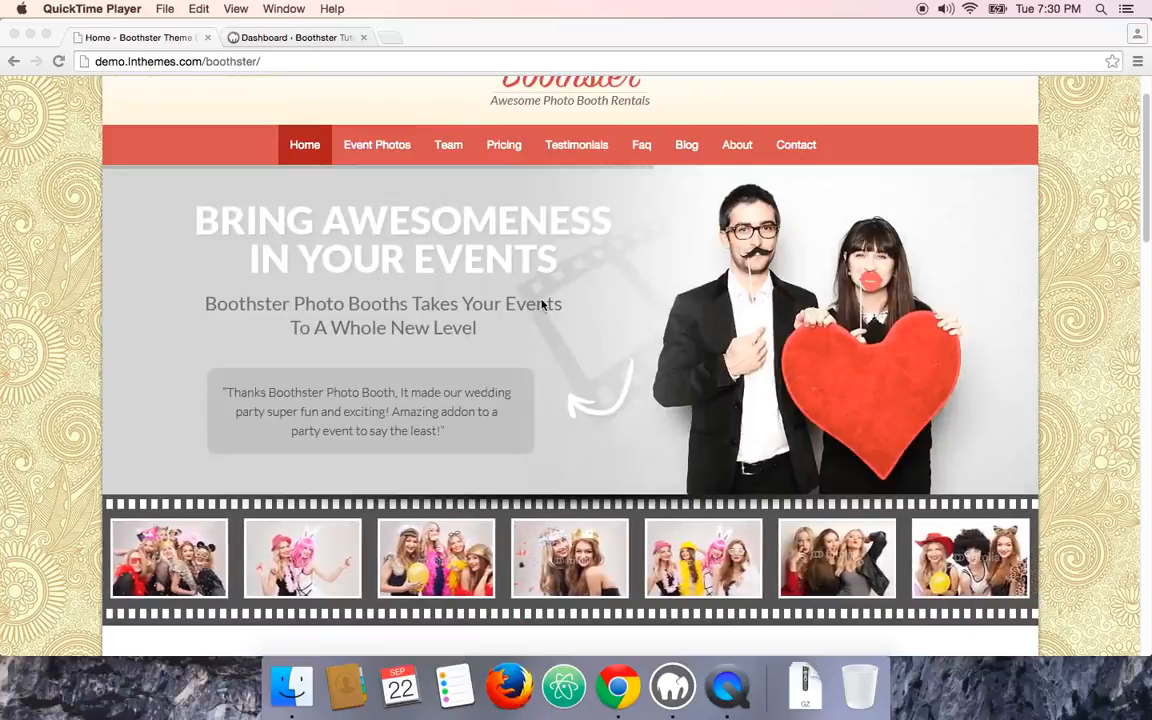
scroll(541, 304, down, 2)
scroll(541, 304, down, 2)
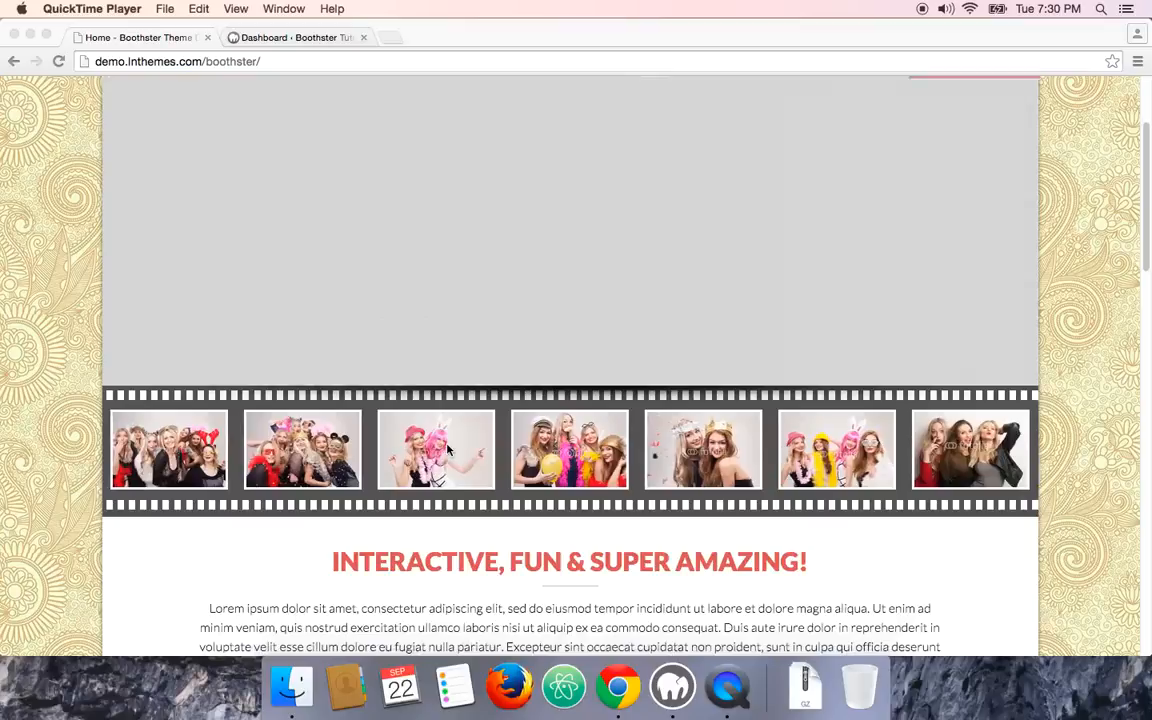
scroll(447, 452, down, 2)
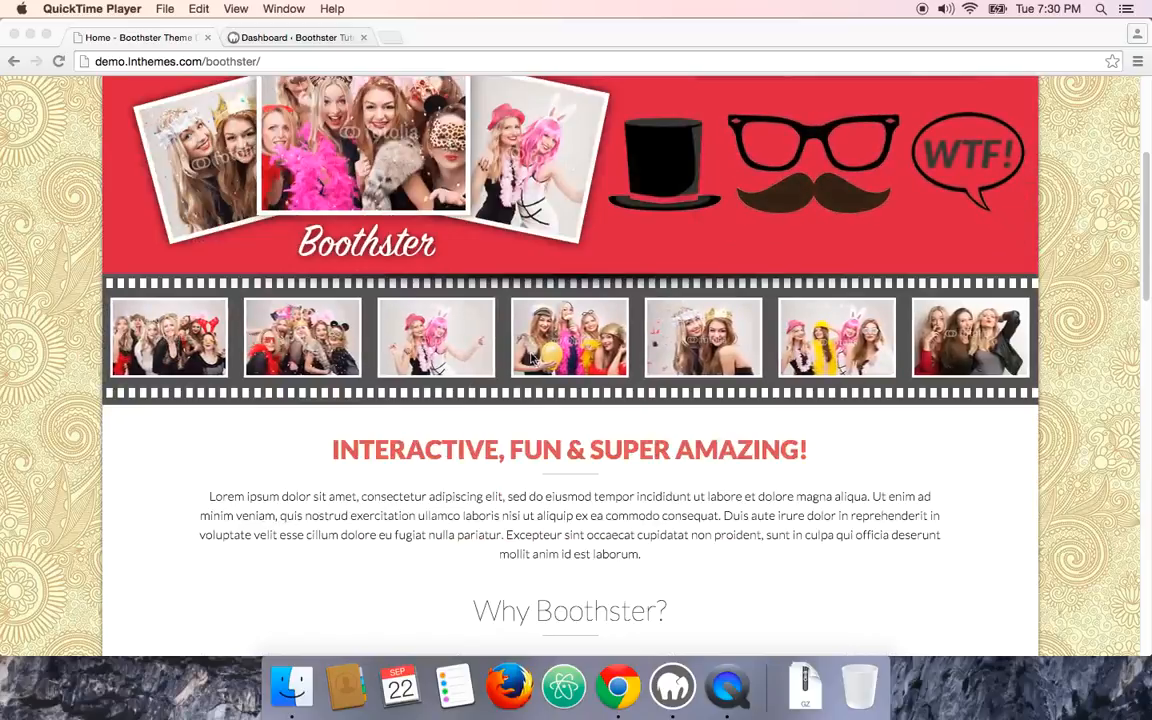
scroll(240, 378, down, 4)
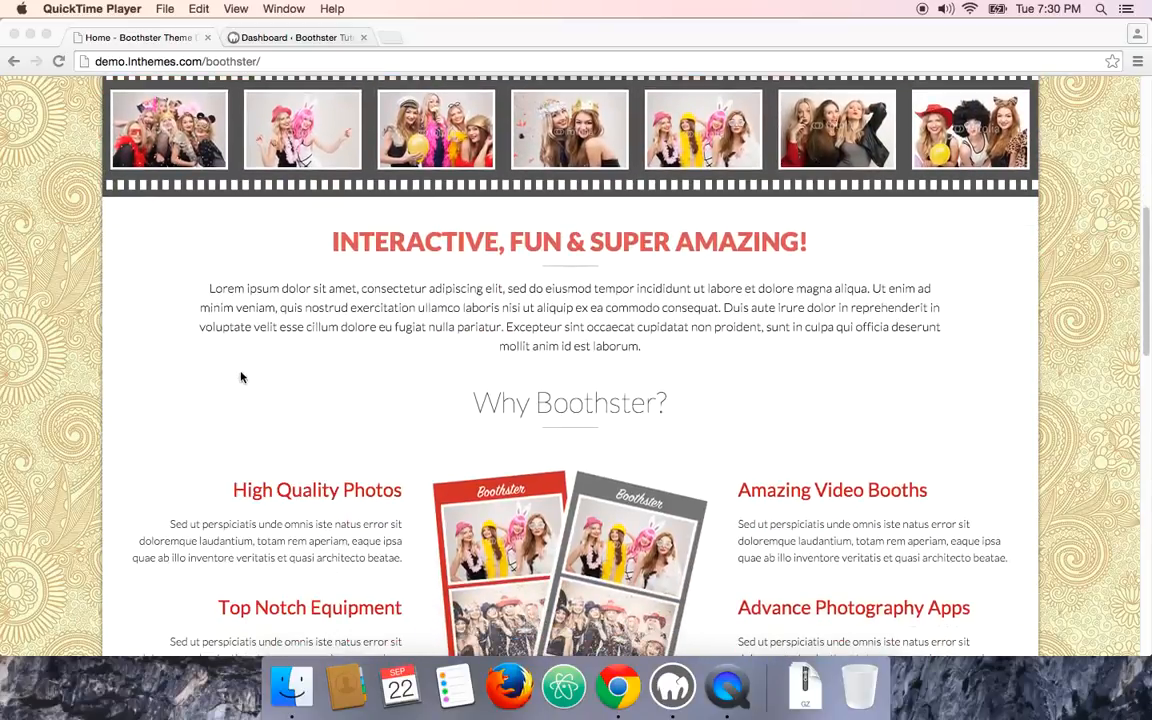
- Examine the demo homepage's introduction text and the six features in the Why Boothster section
click(368, 249)
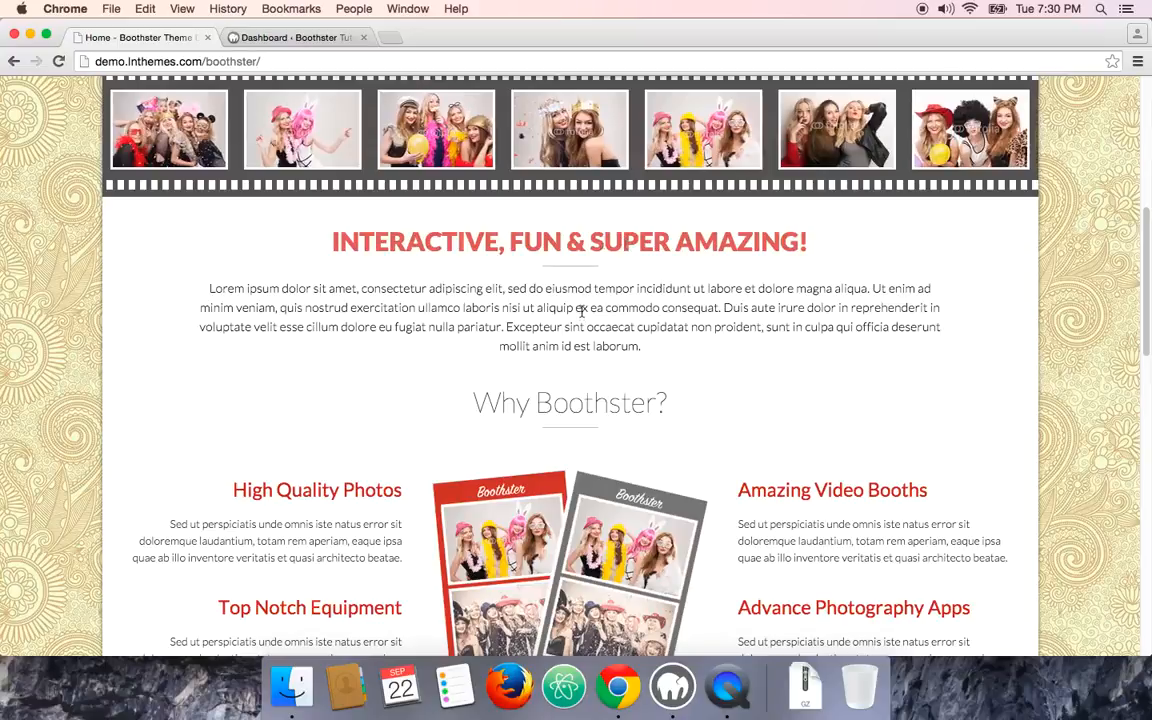
scroll(482, 315, down, 1)
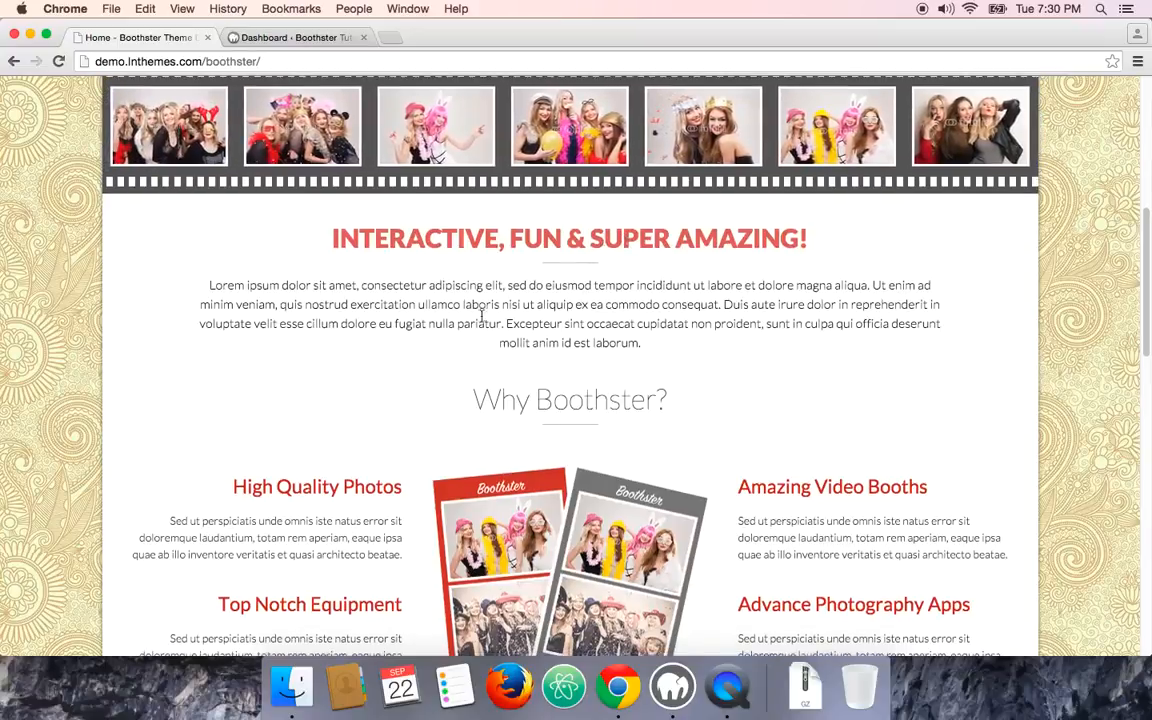
scroll(445, 311, down, 5)
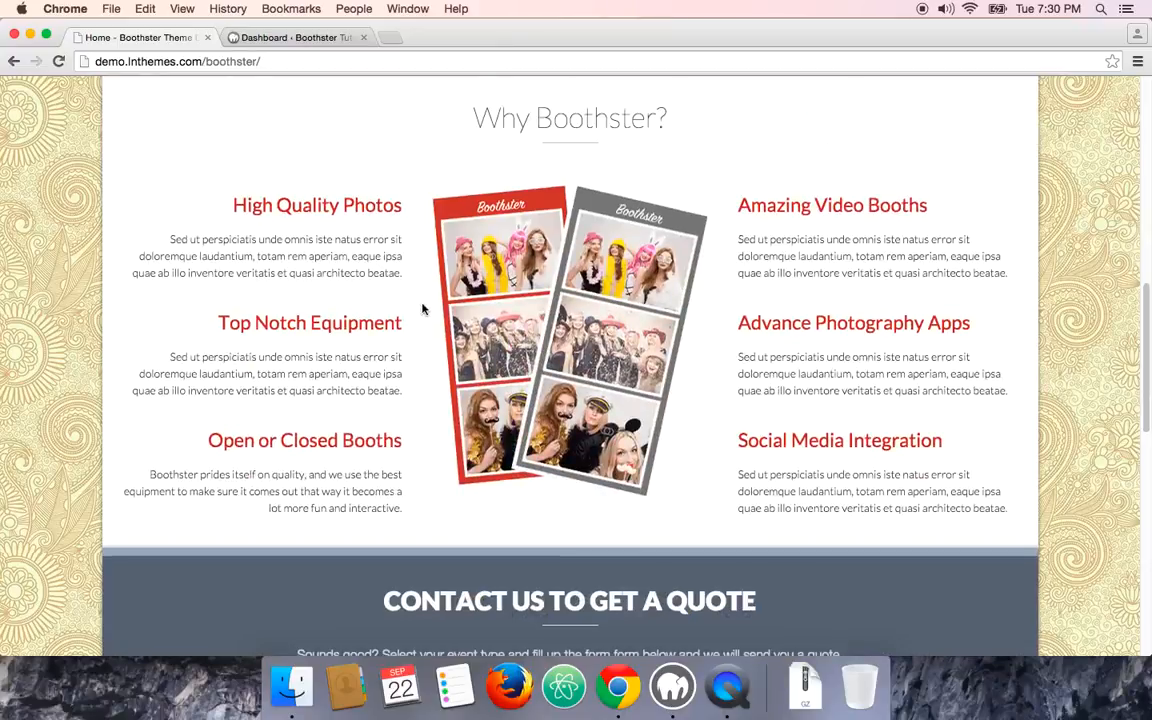
scroll(417, 303, up, 2)
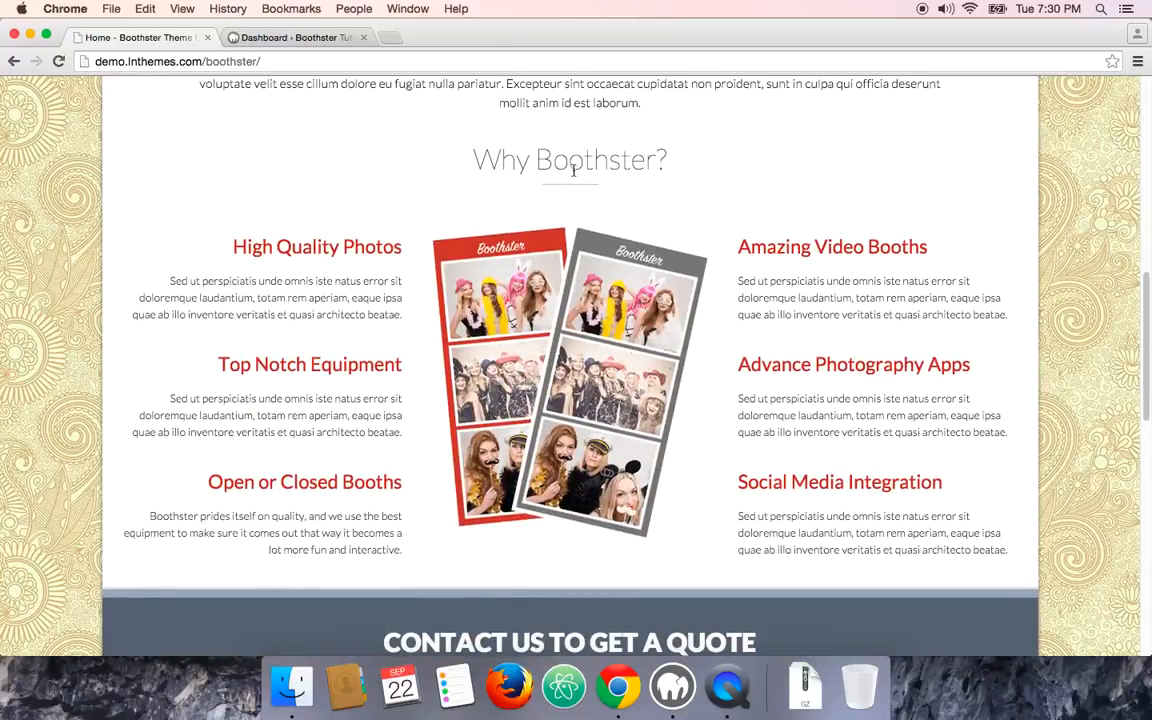
triple_click(496, 158)
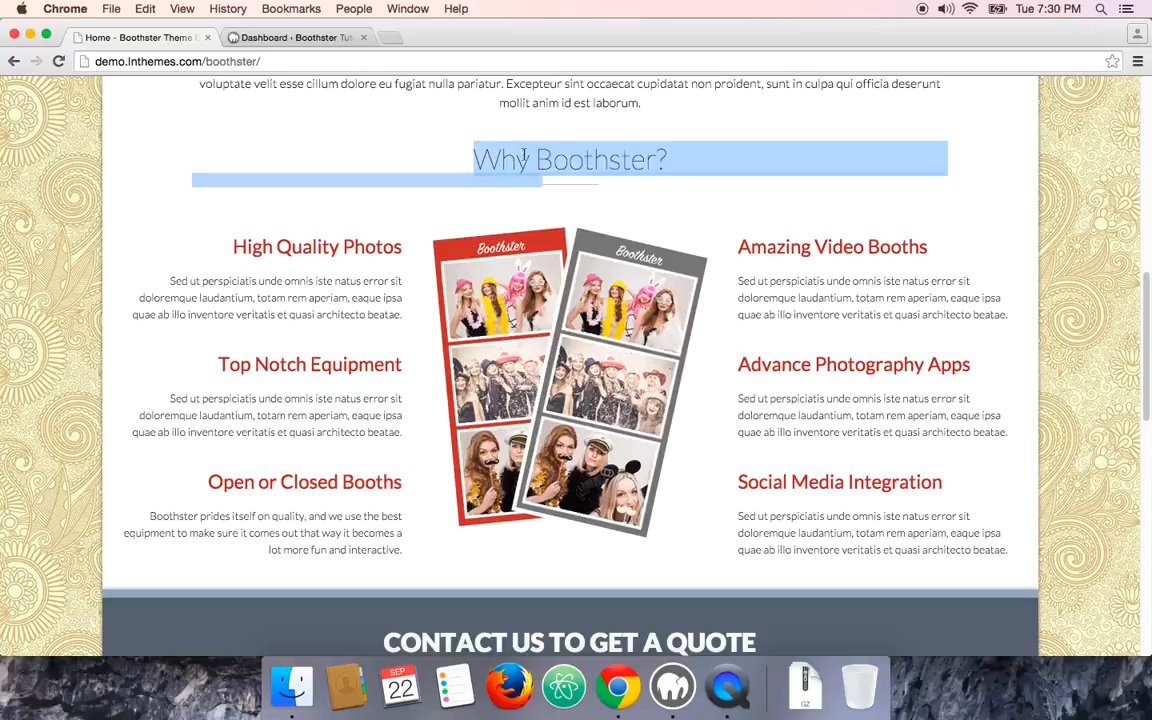
click(318, 246)
scroll(292, 225, down, 1)
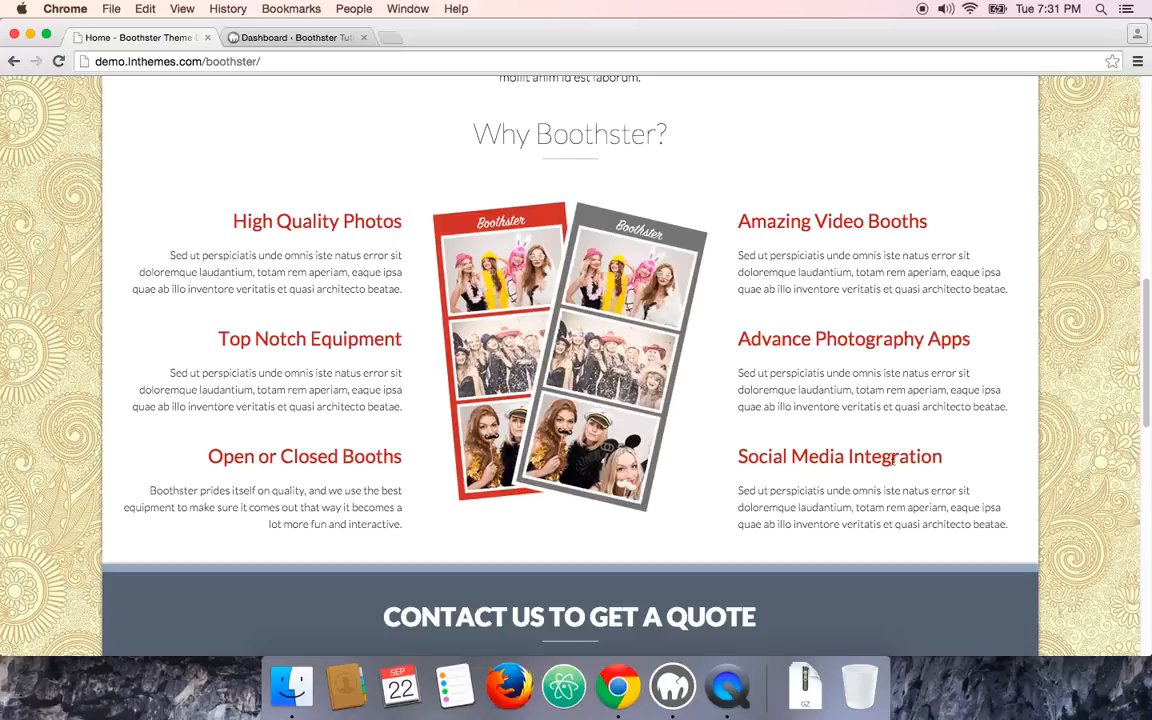
scroll(642, 386, down, 2)
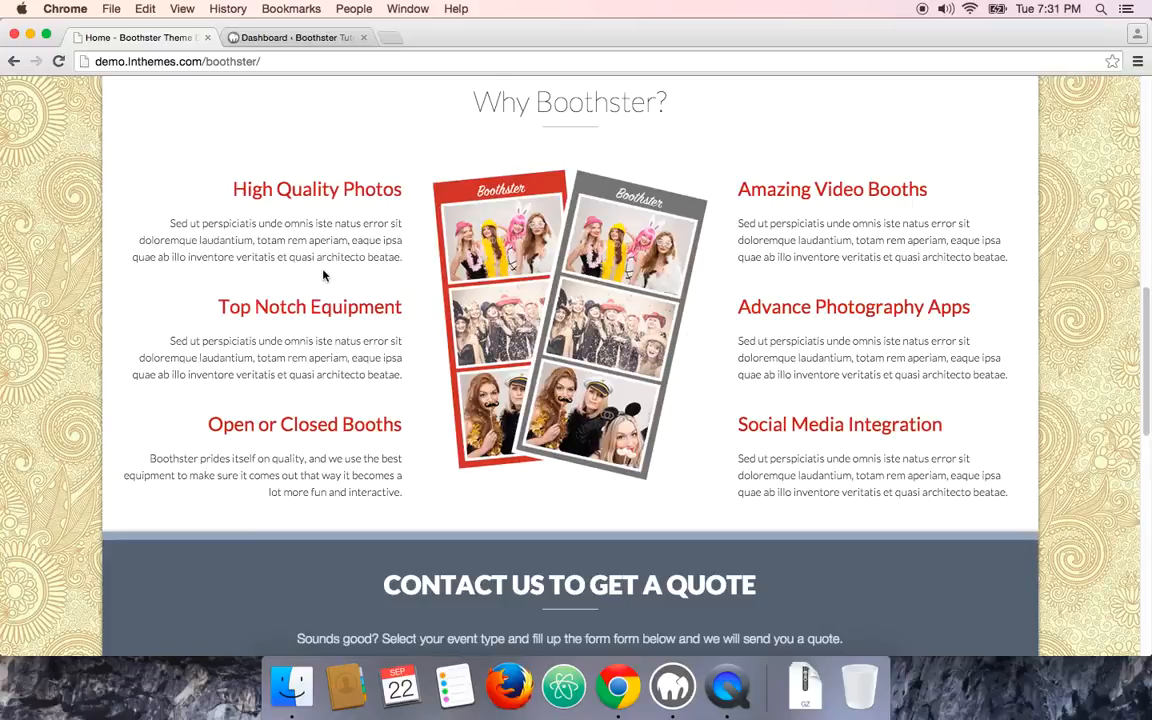
- Examine the quote request form on the demo homepage, including the choices offered for the event type
scroll(330, 280, down, 5)
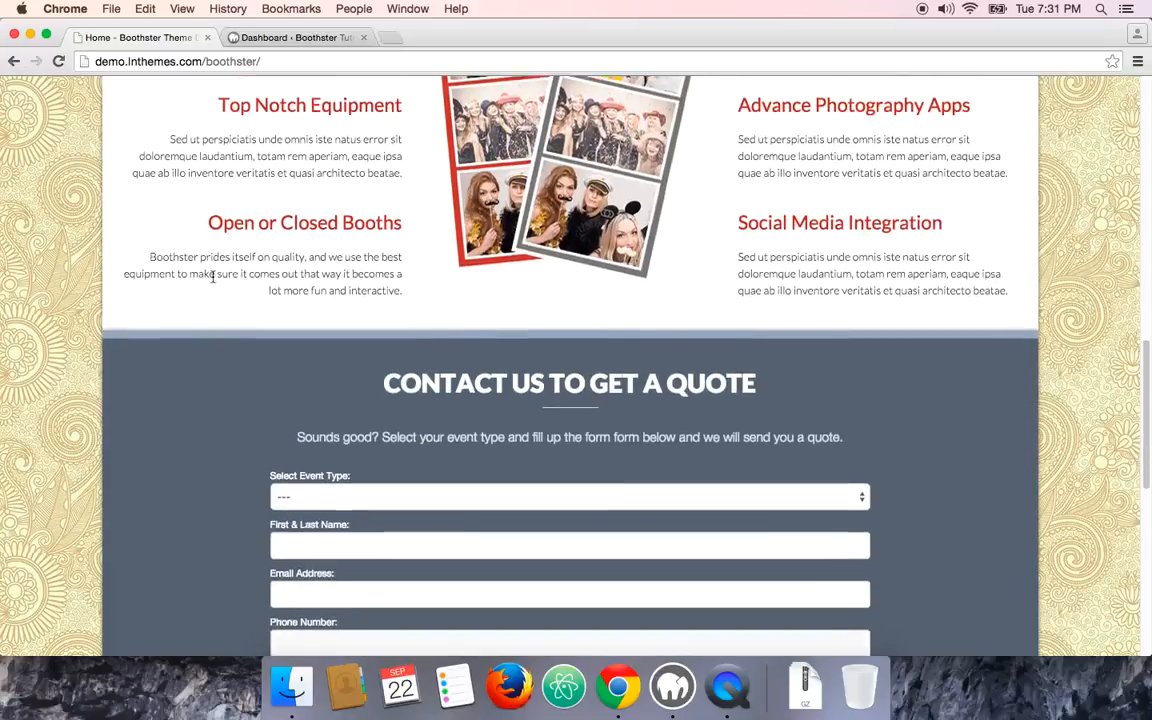
scroll(212, 279, down, 4)
scroll(212, 282, down, 2)
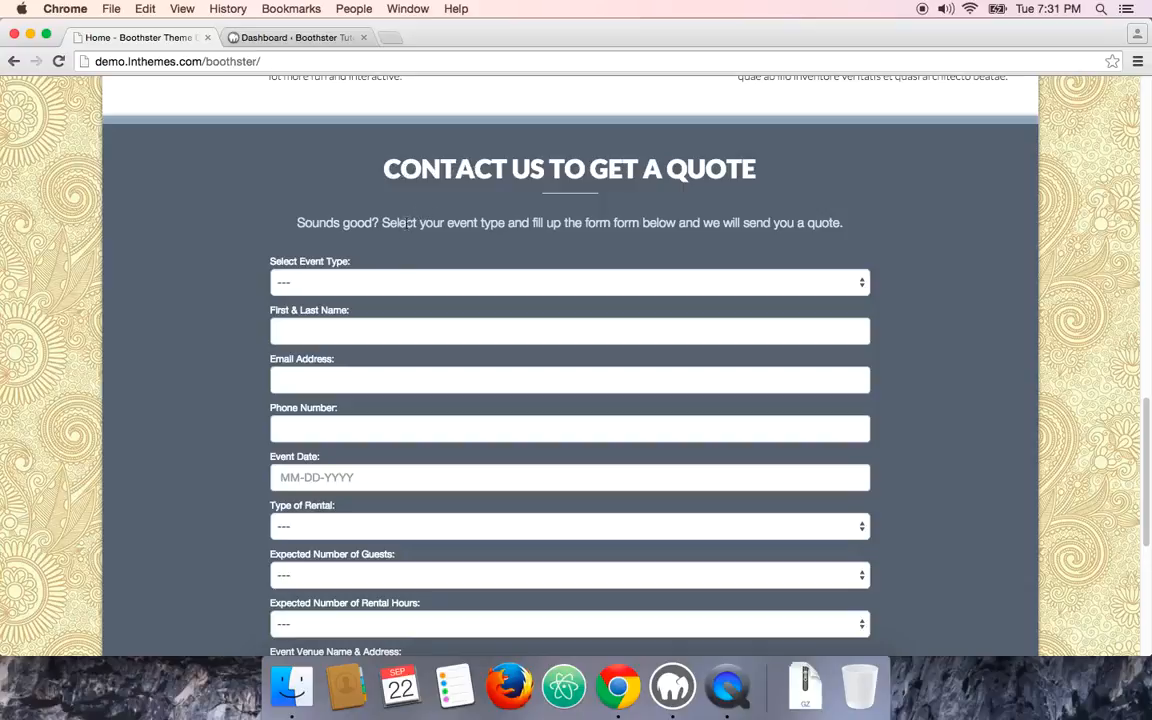
scroll(363, 219, down, 1)
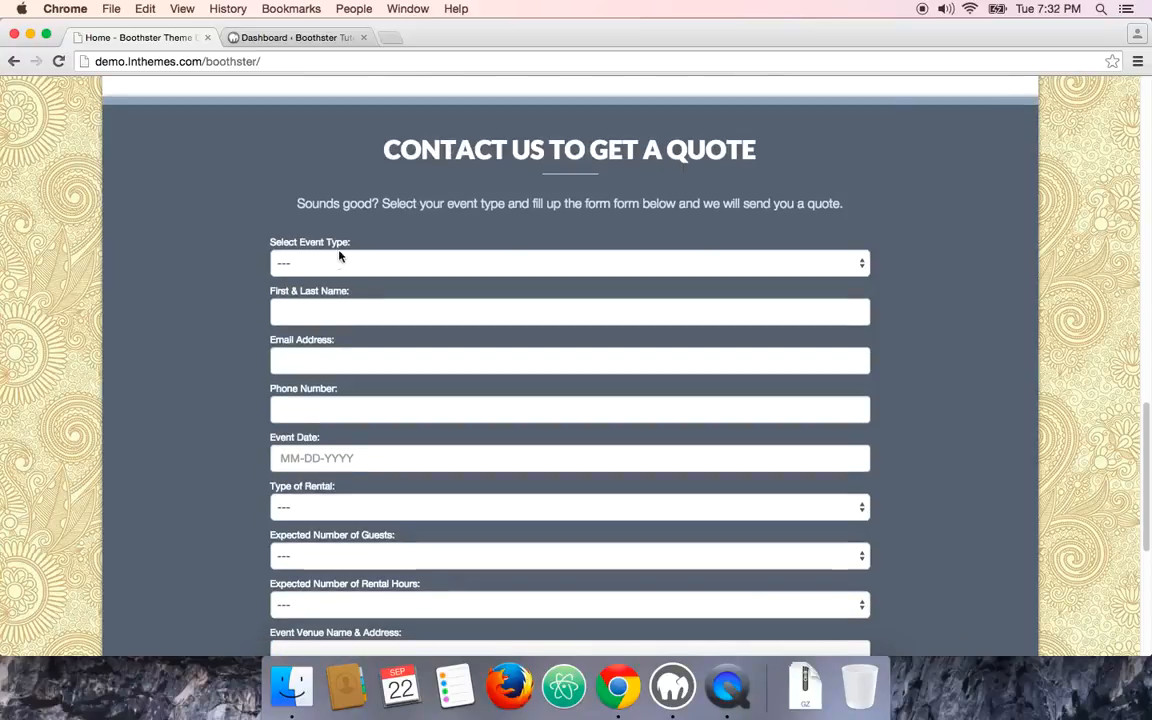
scroll(255, 286, down, 1)
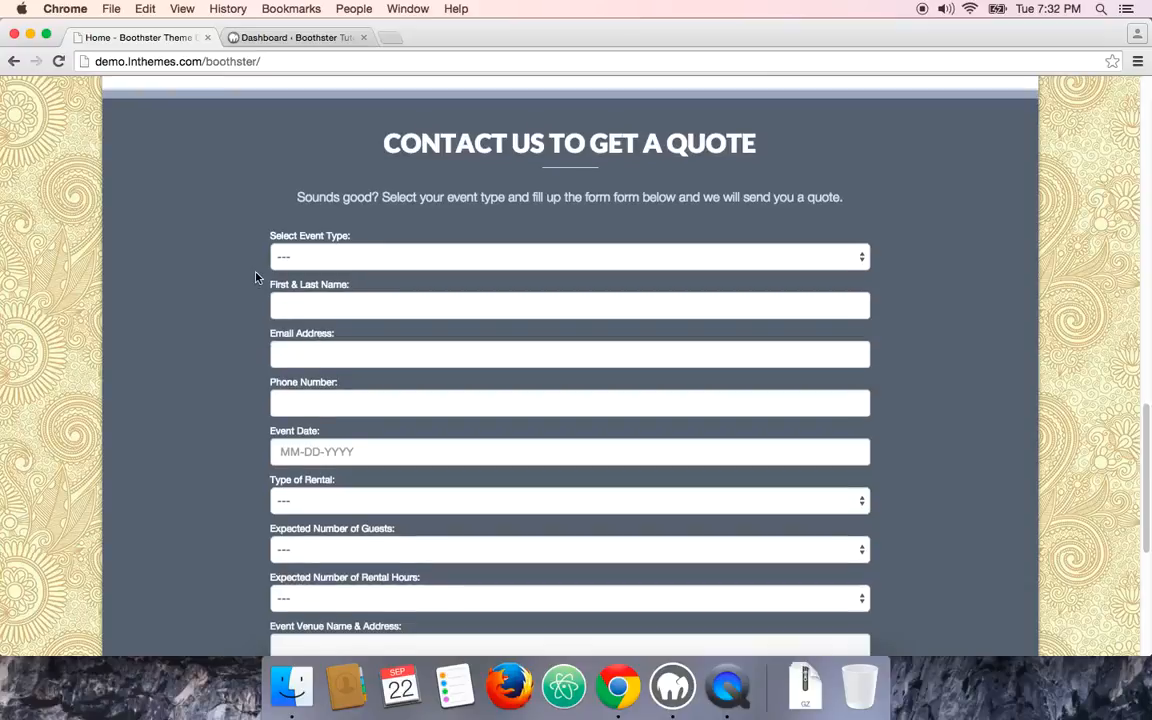
scroll(257, 276, down, 2)
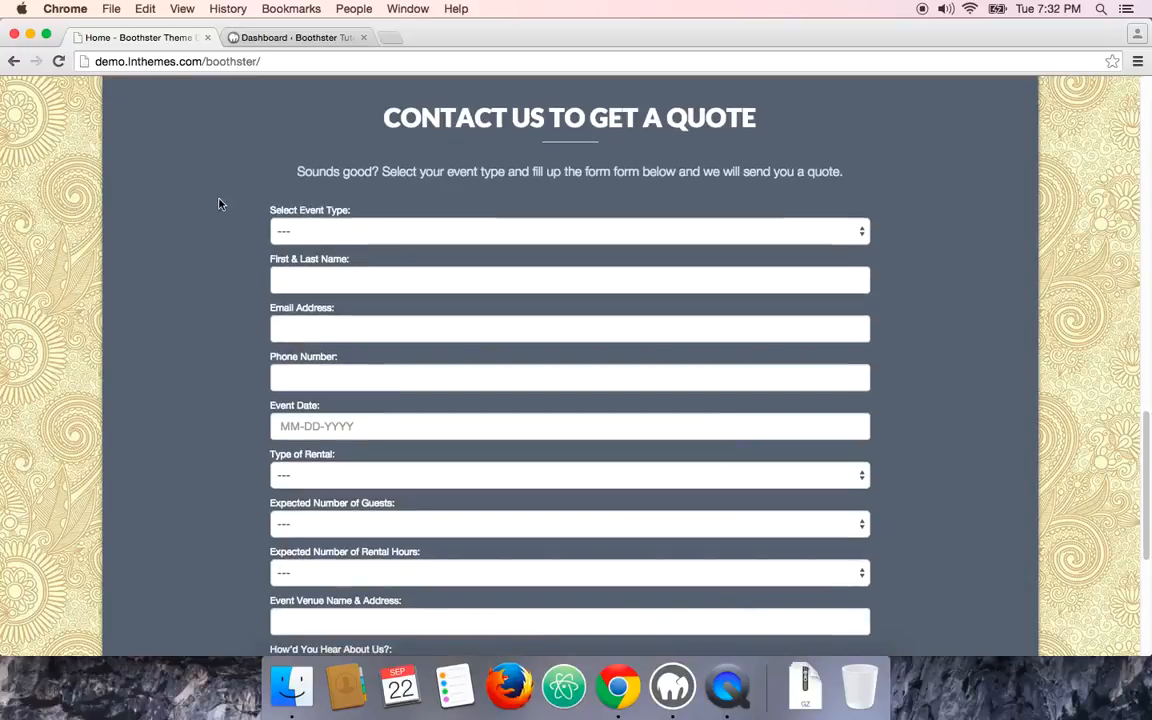
click(321, 235)
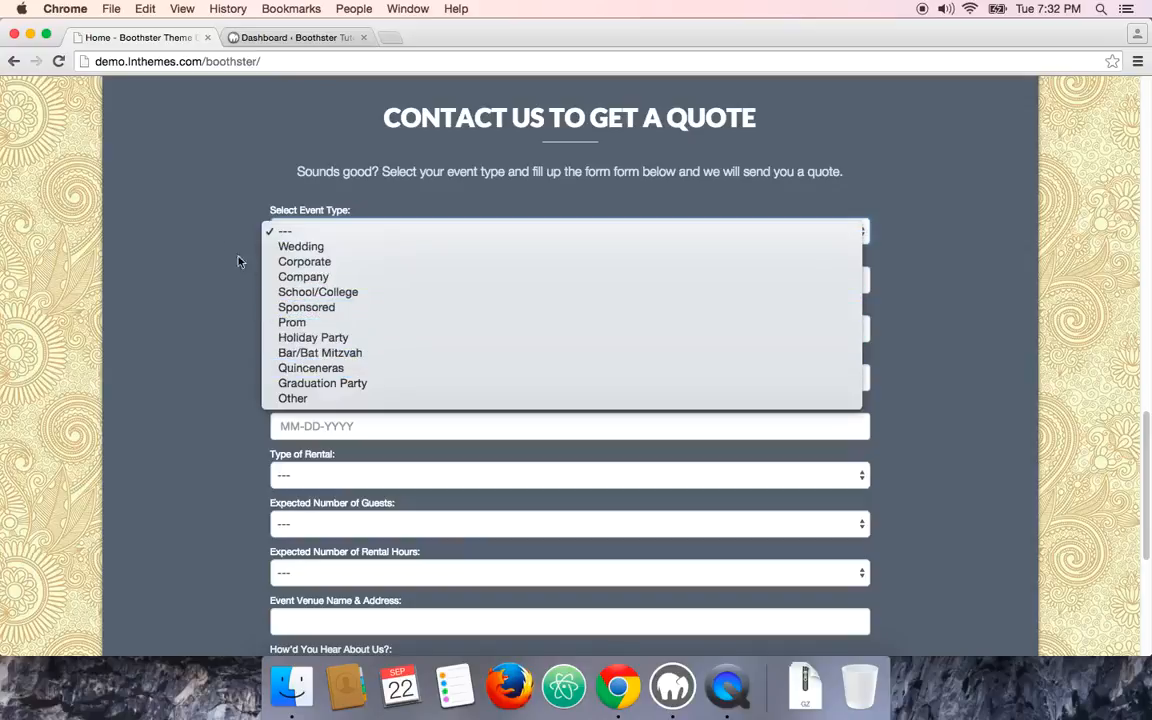
click(216, 227)
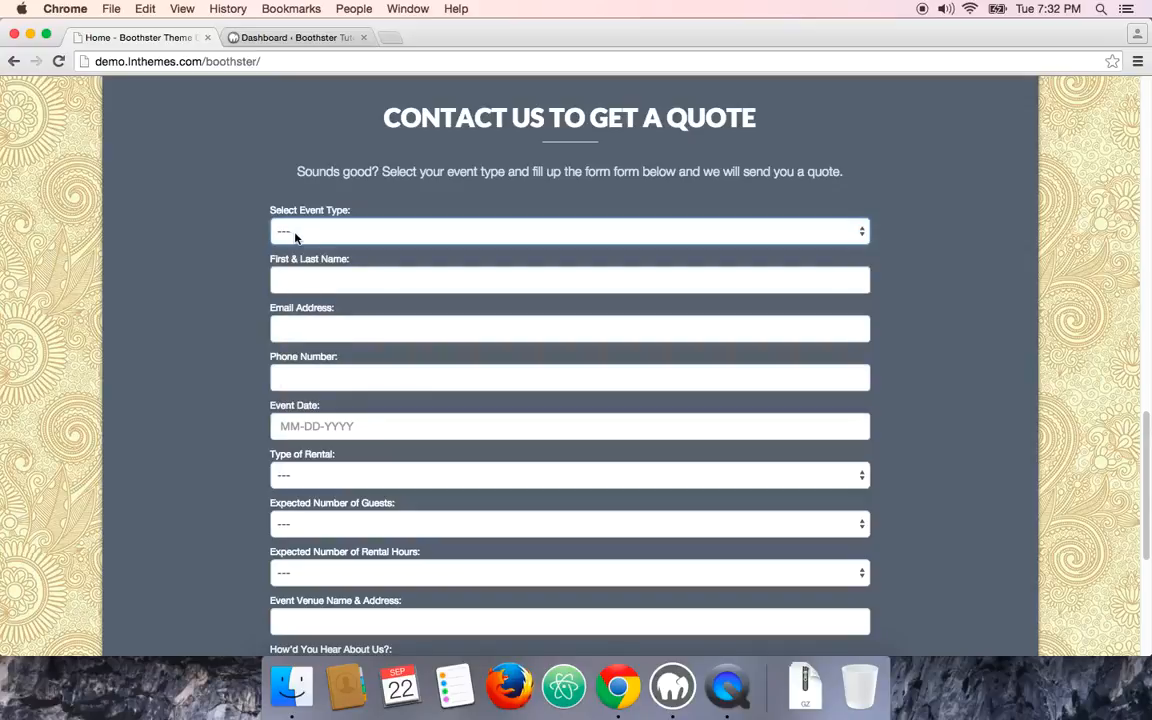
- Review the remaining quote form fields, from contact details to special requests, and the footer's social links
scroll(208, 265, down, 2)
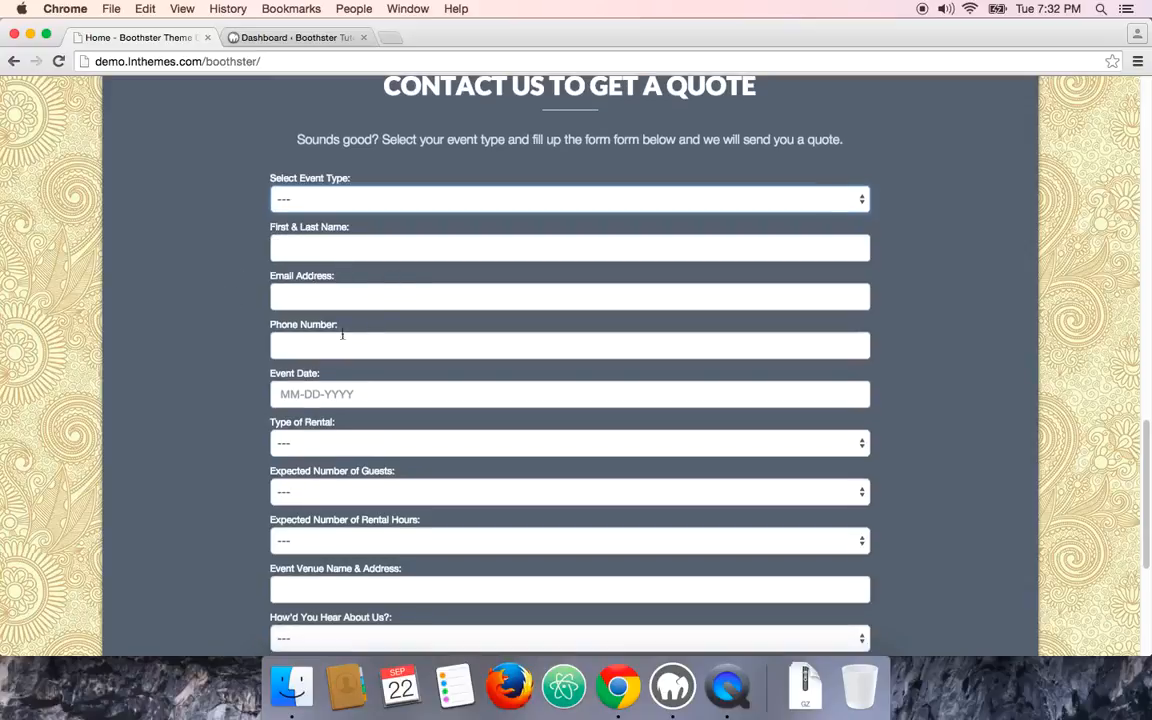
scroll(290, 364, down, 1)
scroll(190, 378, down, 1)
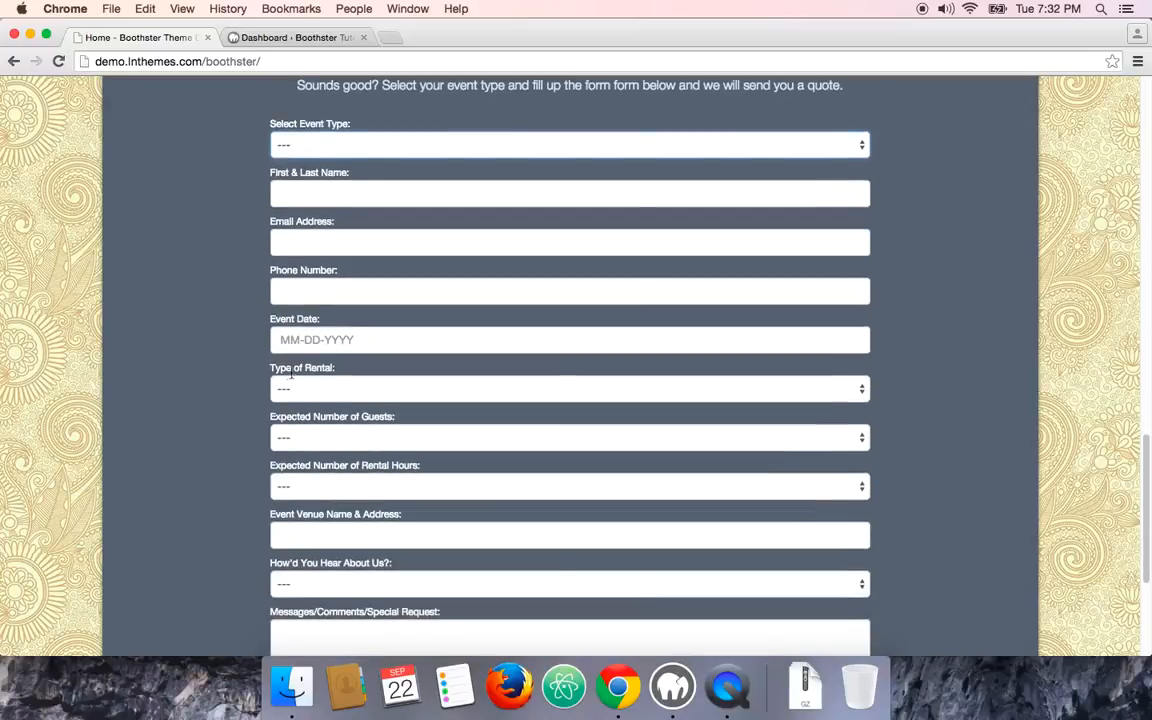
scroll(200, 395, down, 1)
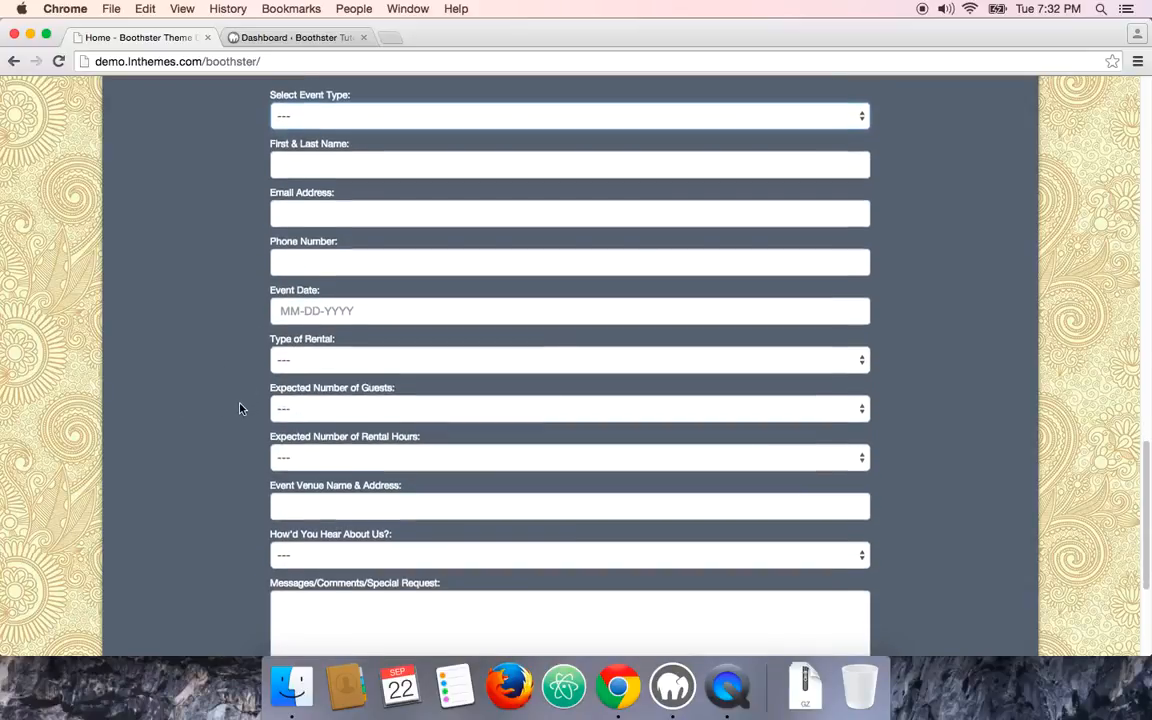
scroll(239, 404, down, 2)
scroll(330, 407, down, 6)
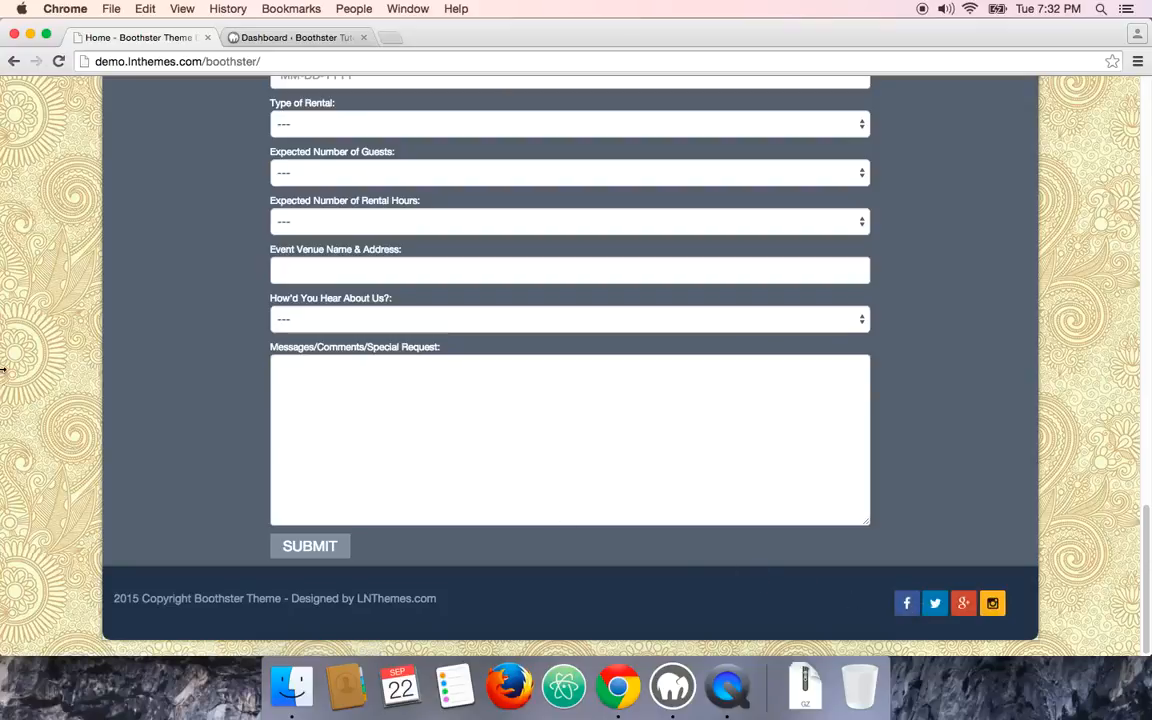
scroll(3, 370, up, 15)
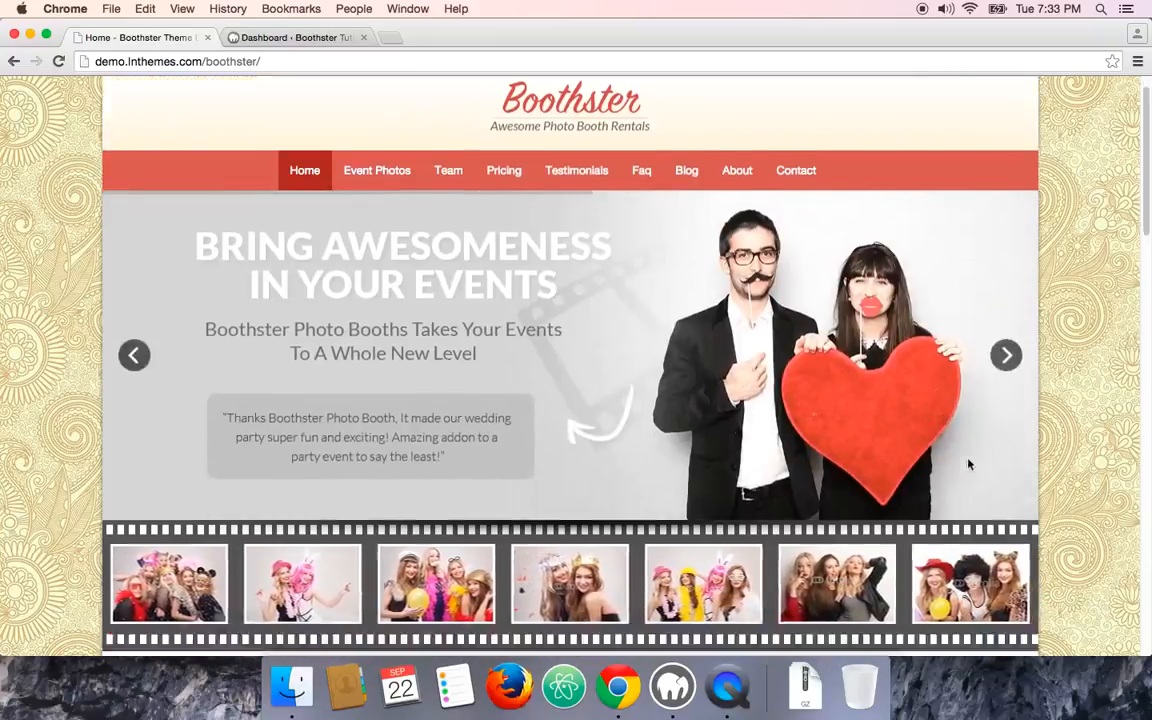
scroll(877, 412, down, 15)
scroll(743, 365, up, 5)
scroll(743, 370, up, 10)
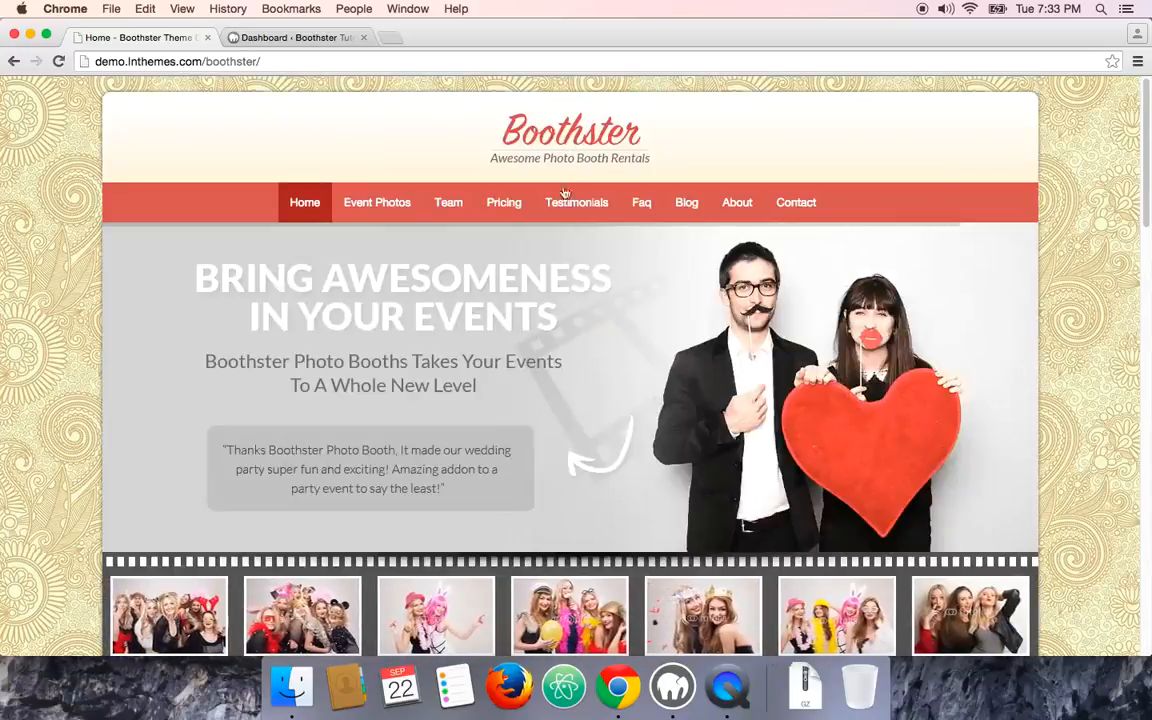
scroll(582, 220, down, 3)
scroll(582, 220, up, 3)
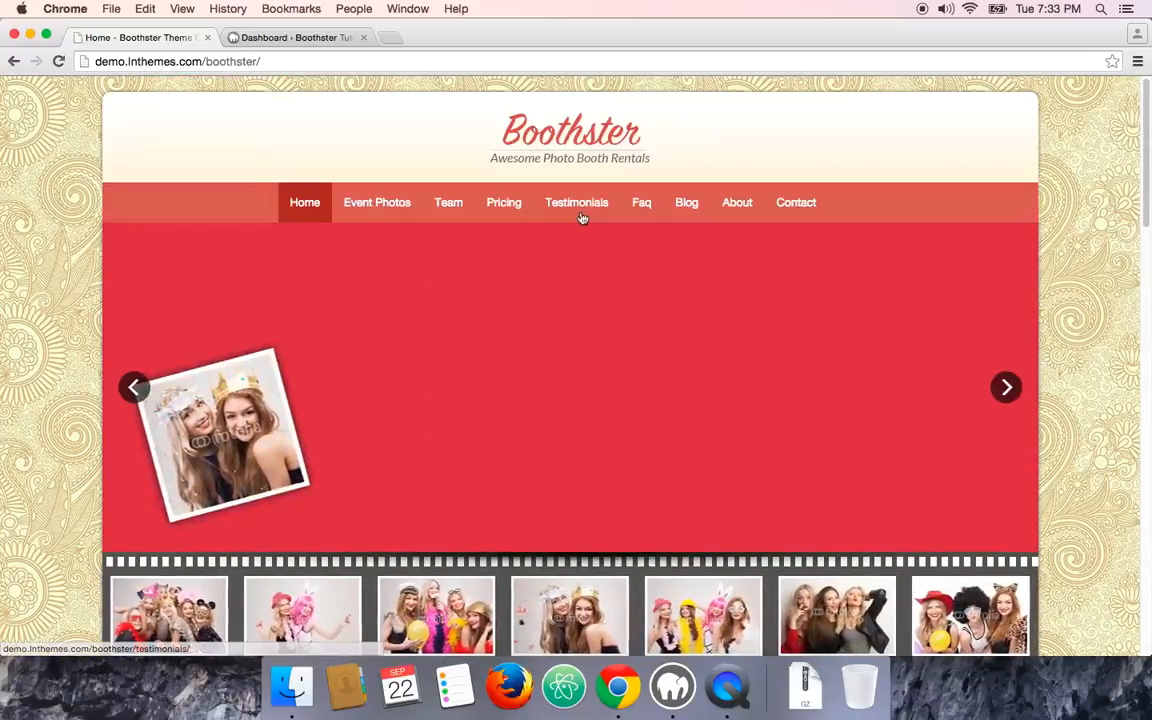
- Switch to the Boothster Tutorial site's WordPress dashboard and open the upload form for adding a new theme
click(303, 38)
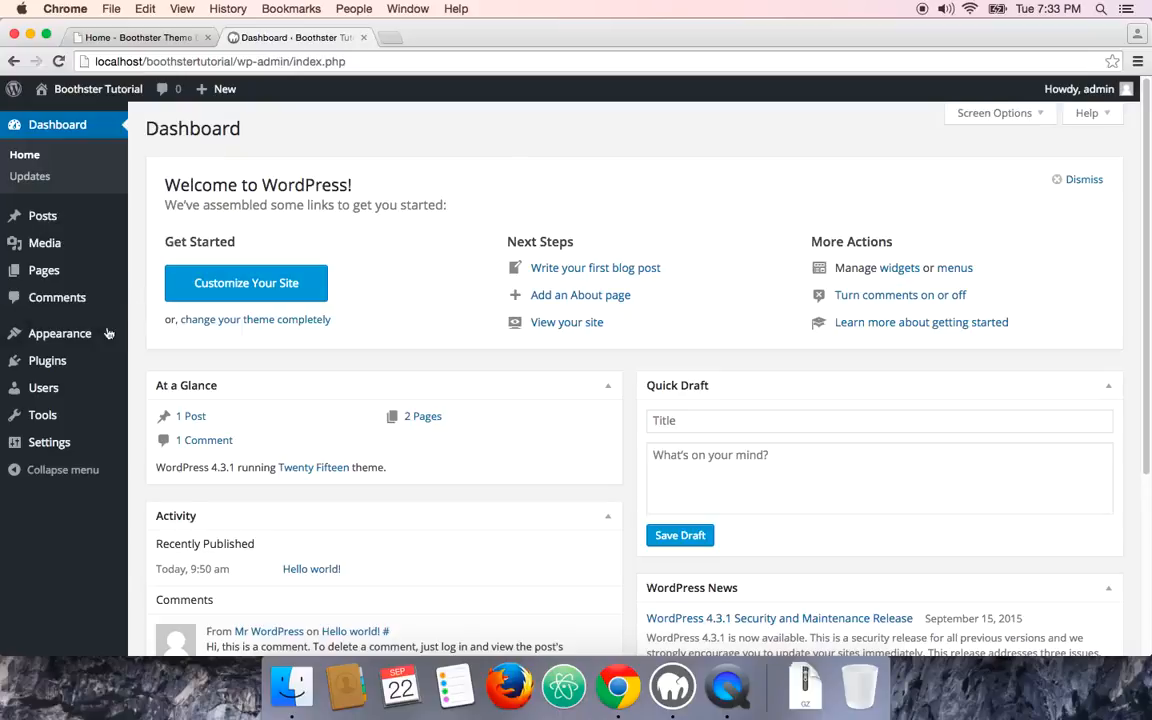
mouse_move(98, 339)
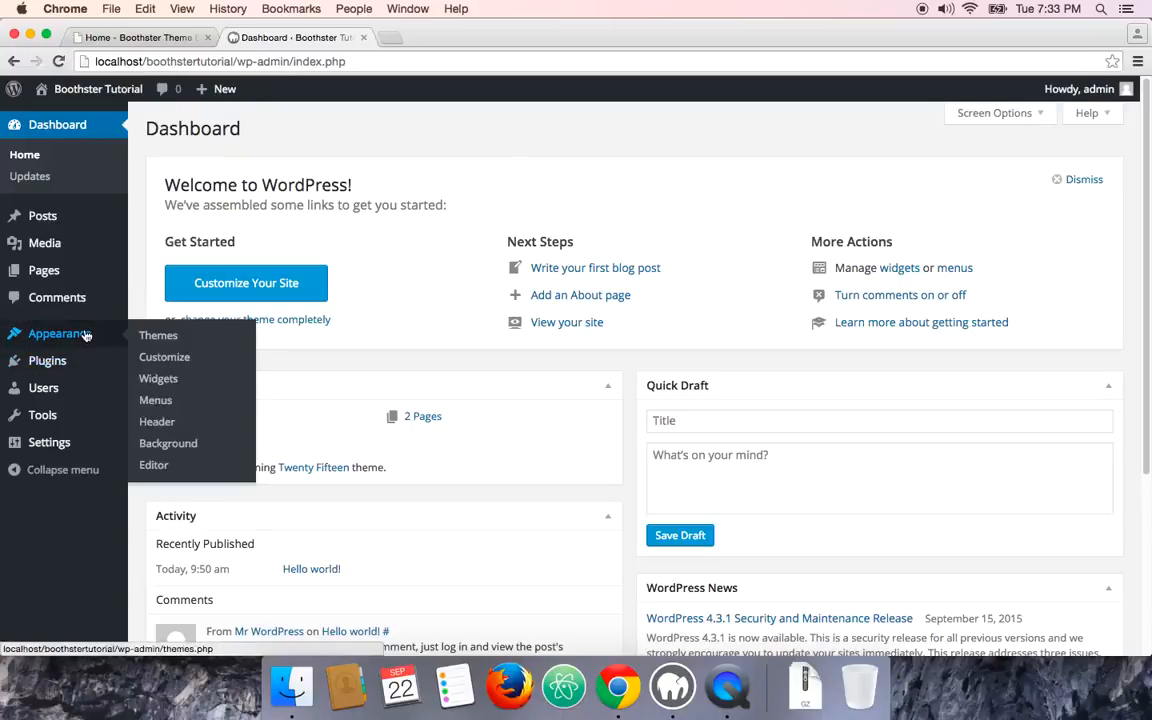
click(155, 335)
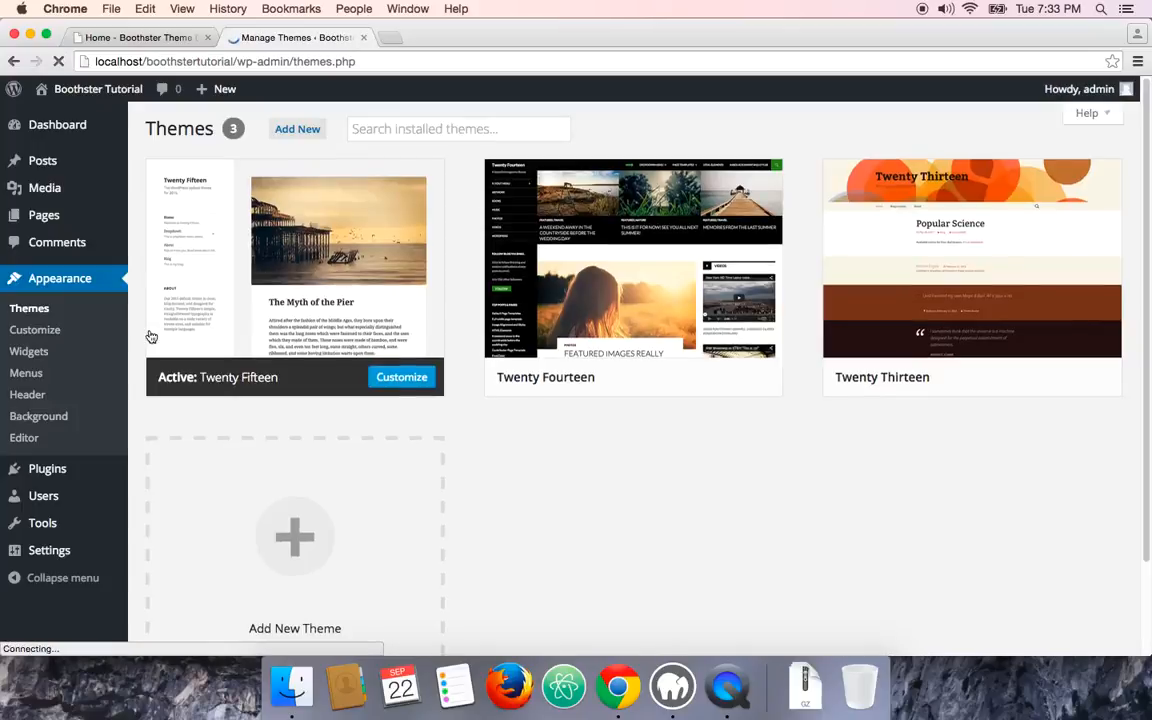
click(296, 133)
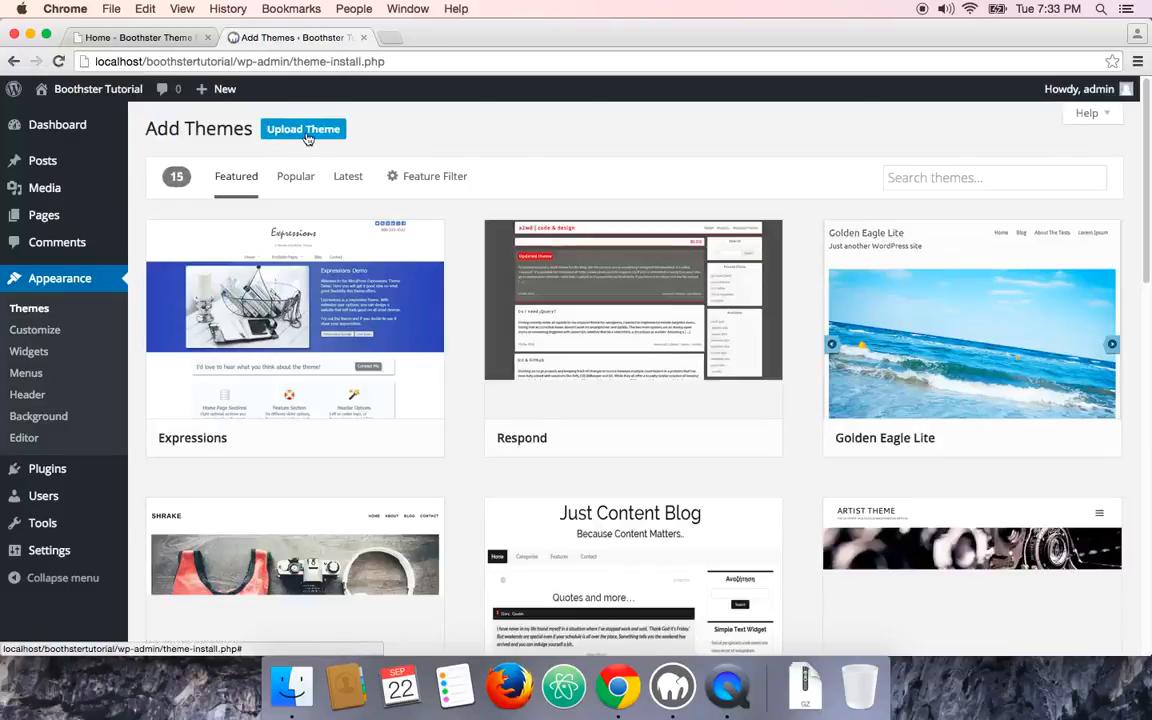
click(307, 137)
- Install the theme from boothster.zip in the Desktop's boothster-theme folder, under Wordpress Theme Files, and activate it
click(512, 269)
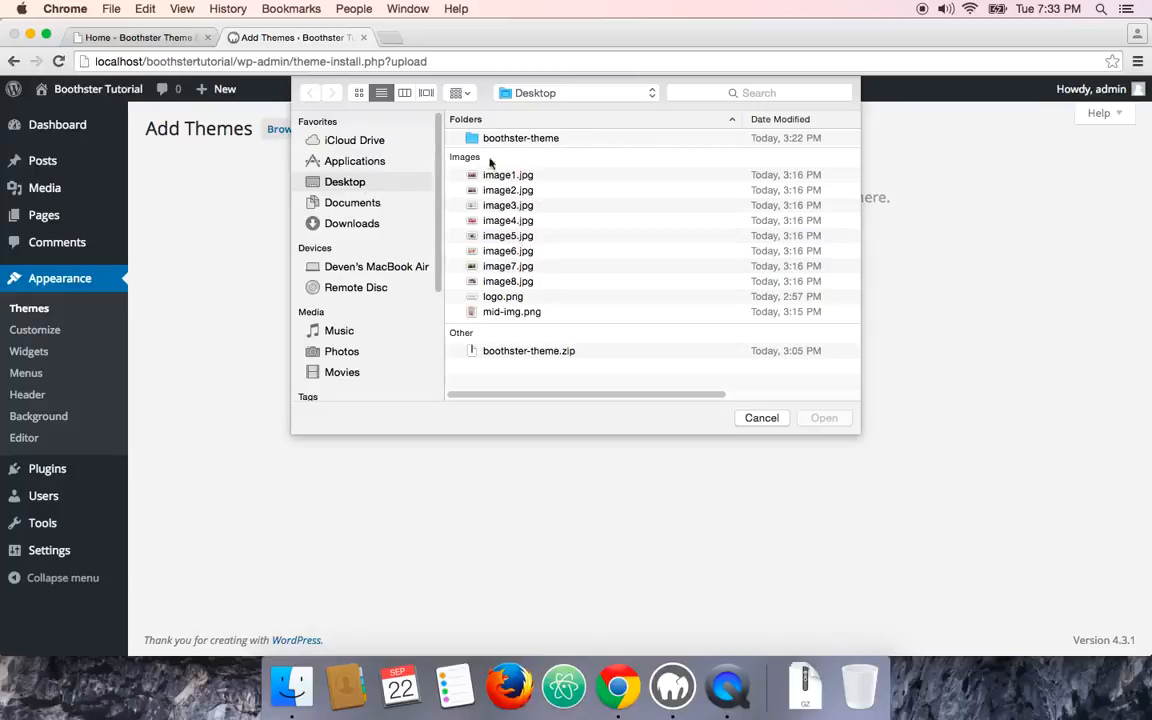
click(344, 184)
double_click(541, 142)
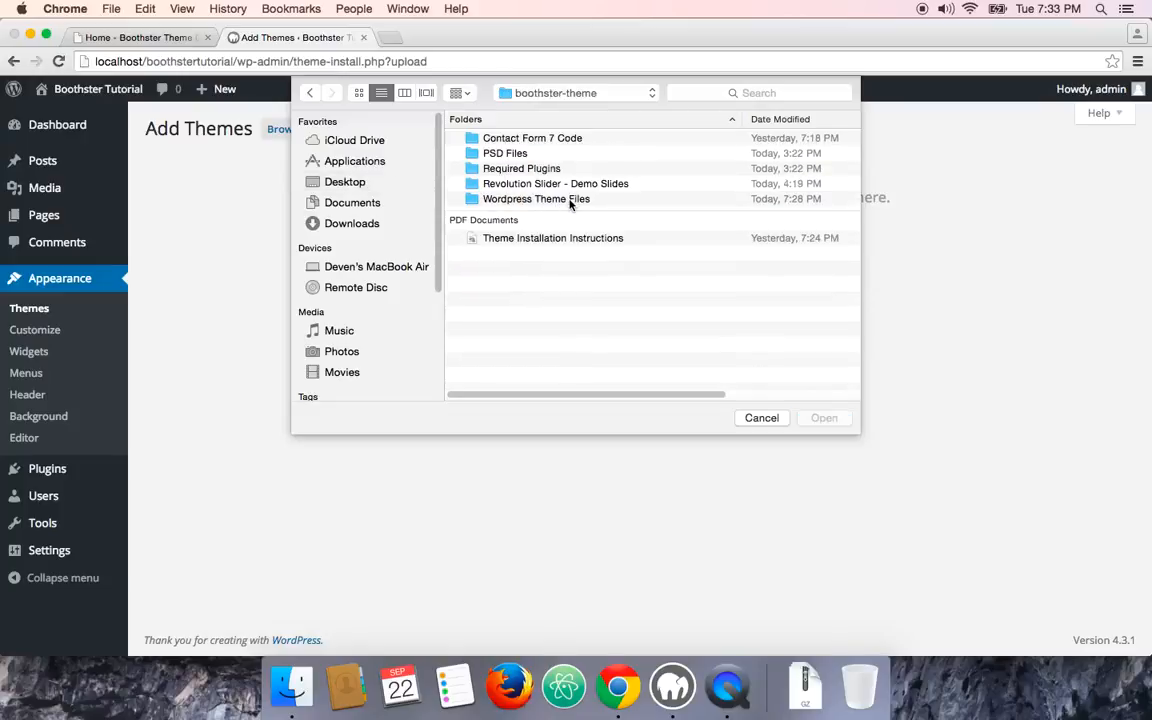
double_click(570, 199)
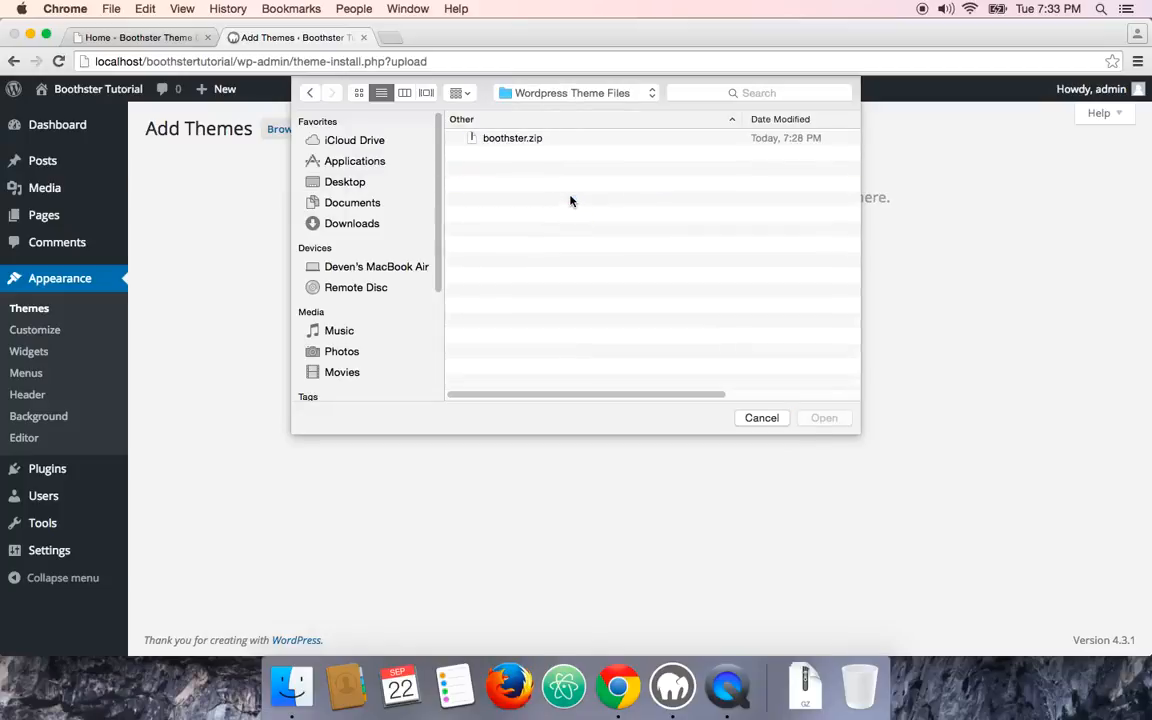
click(526, 139)
click(823, 416)
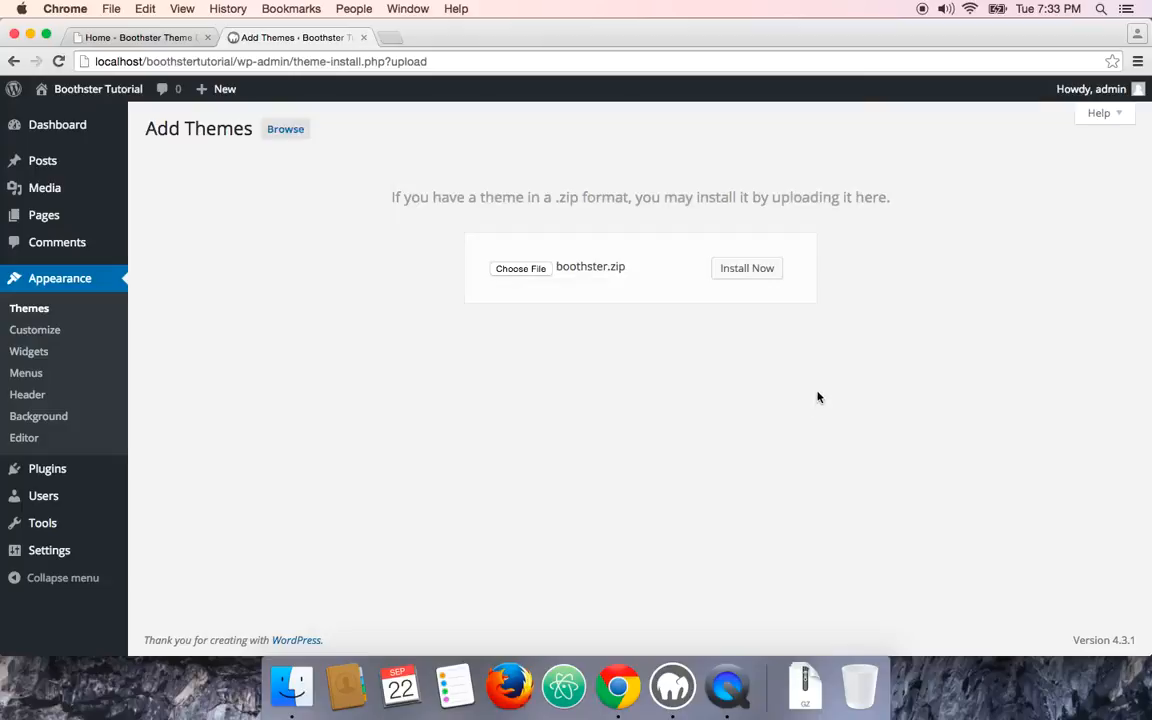
click(761, 267)
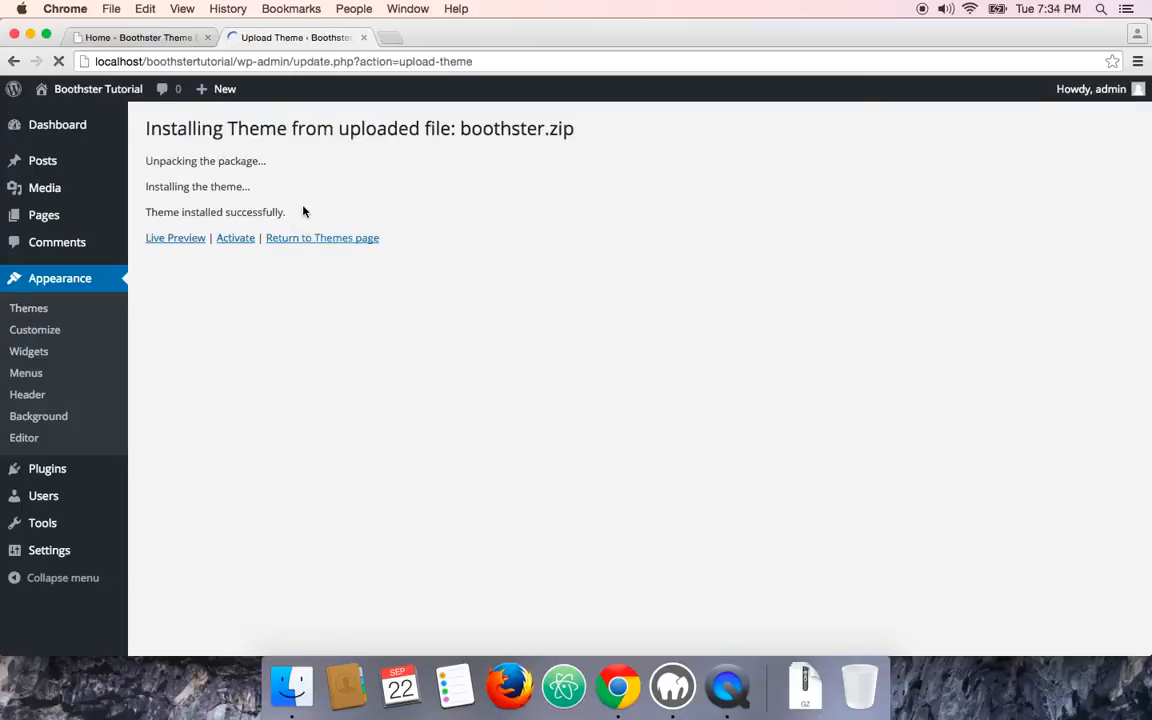
click(238, 242)
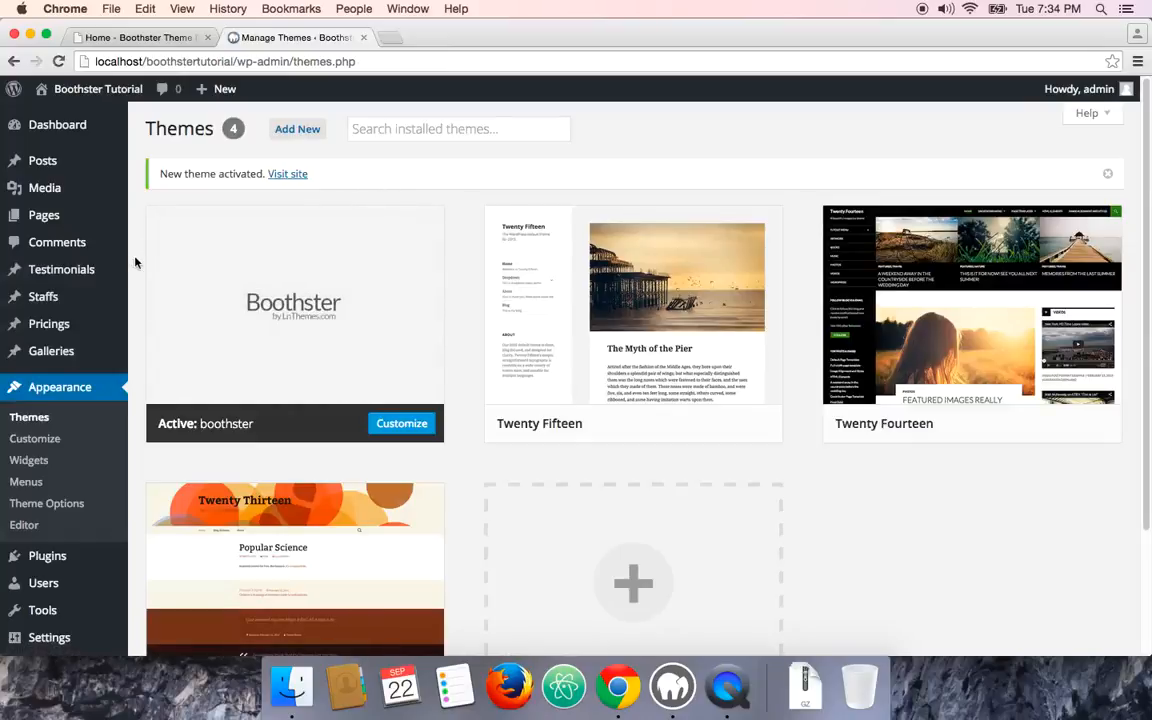
- Examine the dashboard's menu entries with the Boothster theme active, and look over the demo homepage again
scroll(138, 256, down, 2)
scroll(140, 264, up, 2)
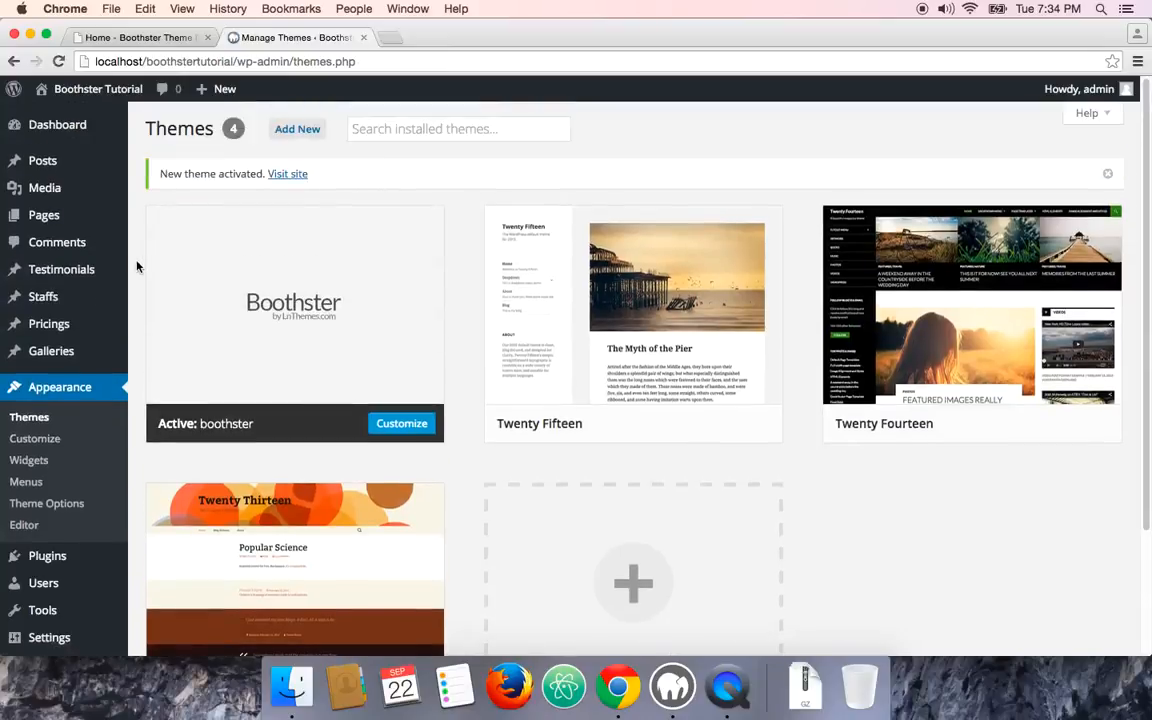
scroll(136, 278, down, 1)
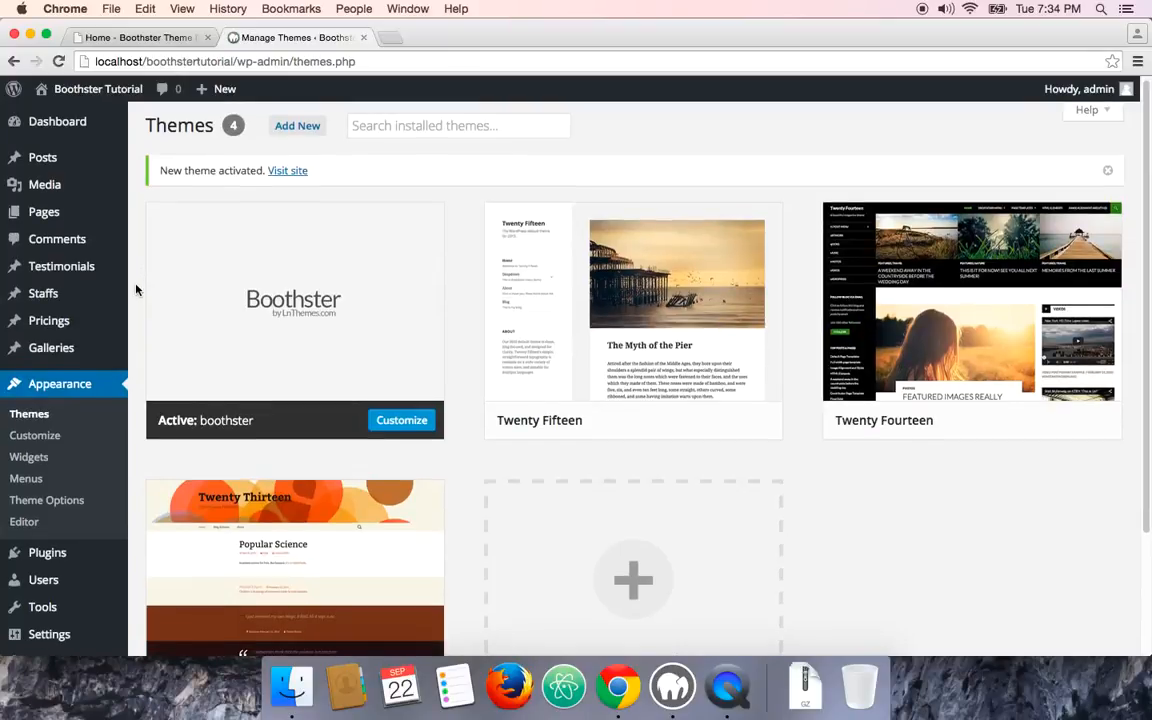
scroll(132, 155, up, 1)
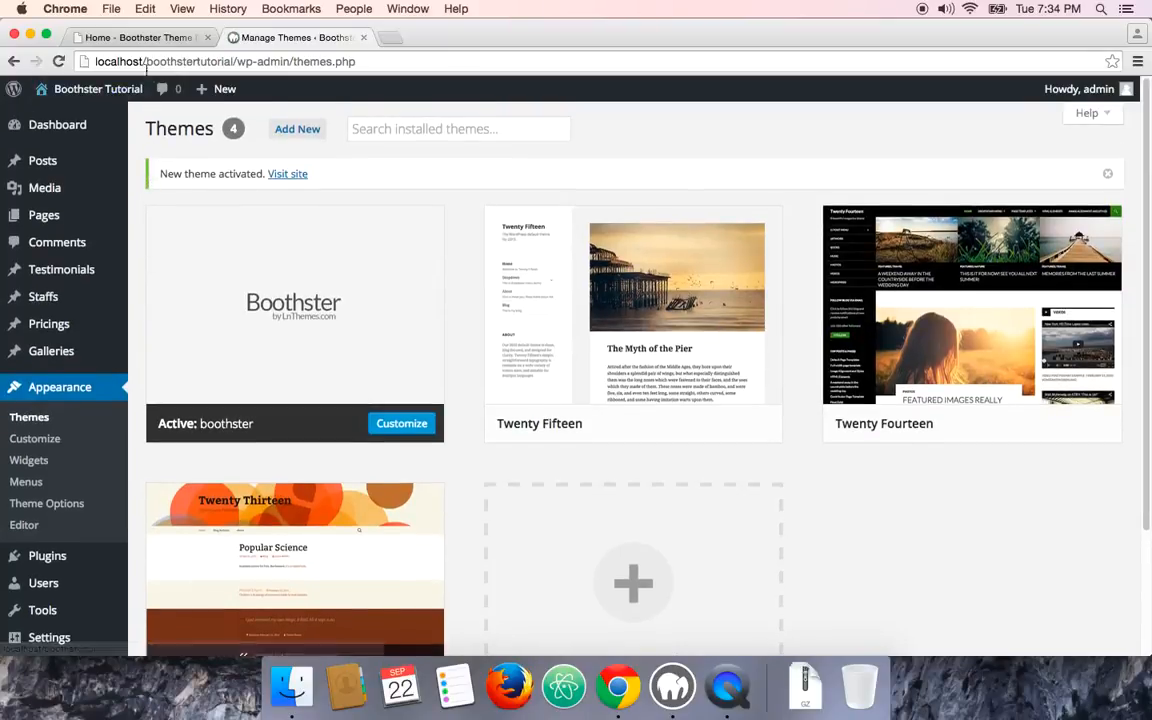
click(147, 40)
scroll(265, 281, down, 8)
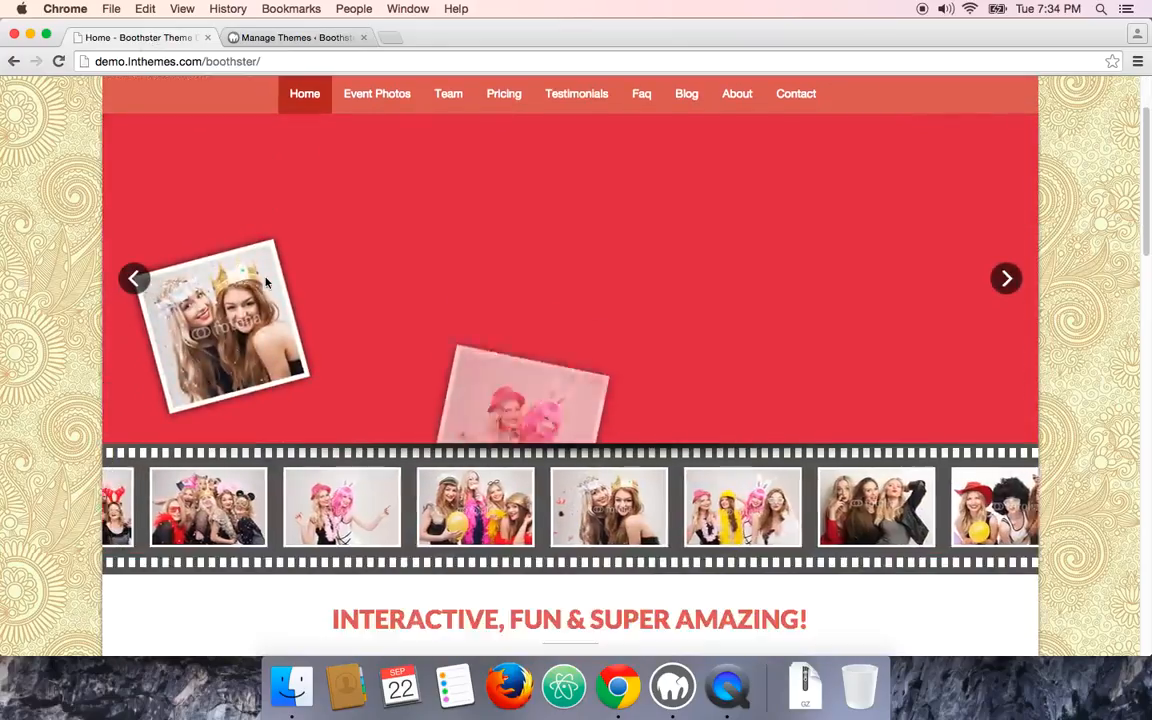
scroll(265, 278, down, 20)
scroll(265, 278, up, 20)
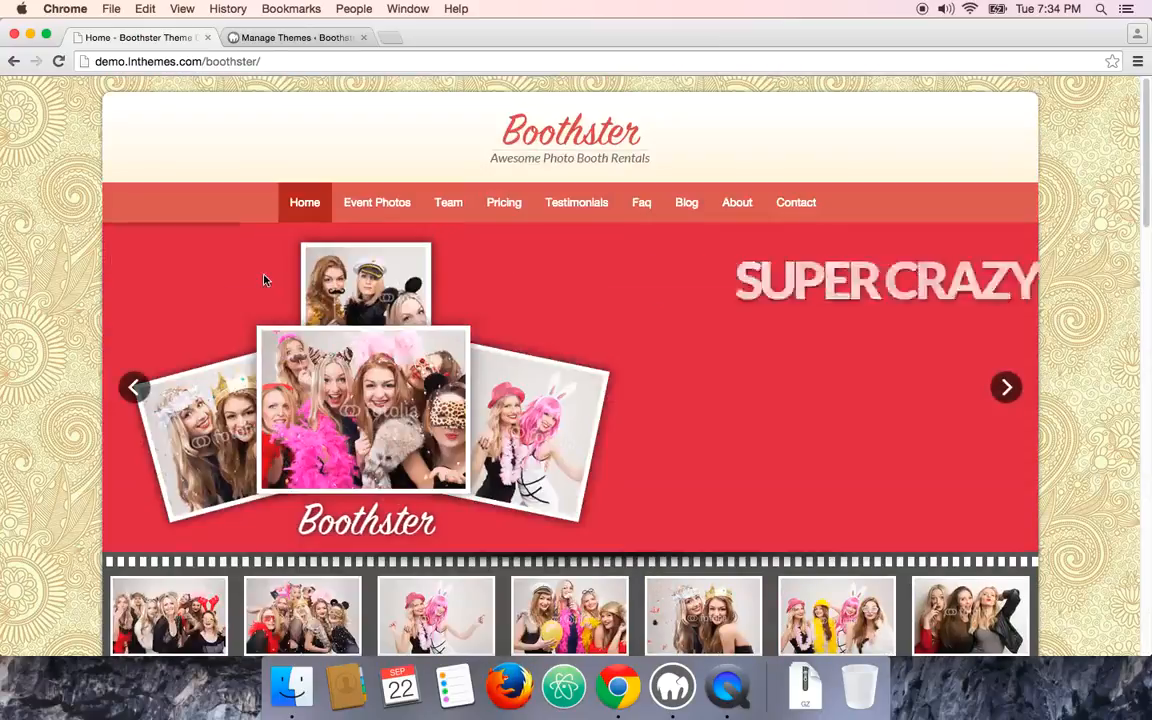
- Return to the Boothster Tutorial dashboard and create a new page titled "Home"
click(305, 37)
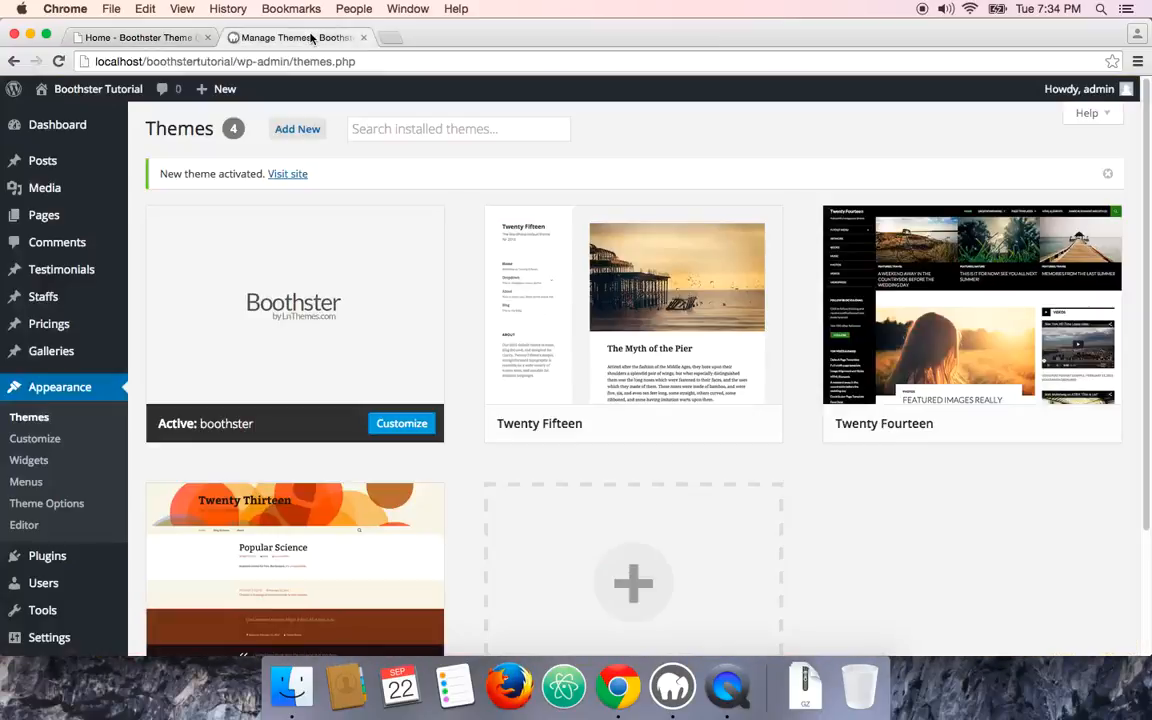
mouse_move(48, 222)
click(159, 241)
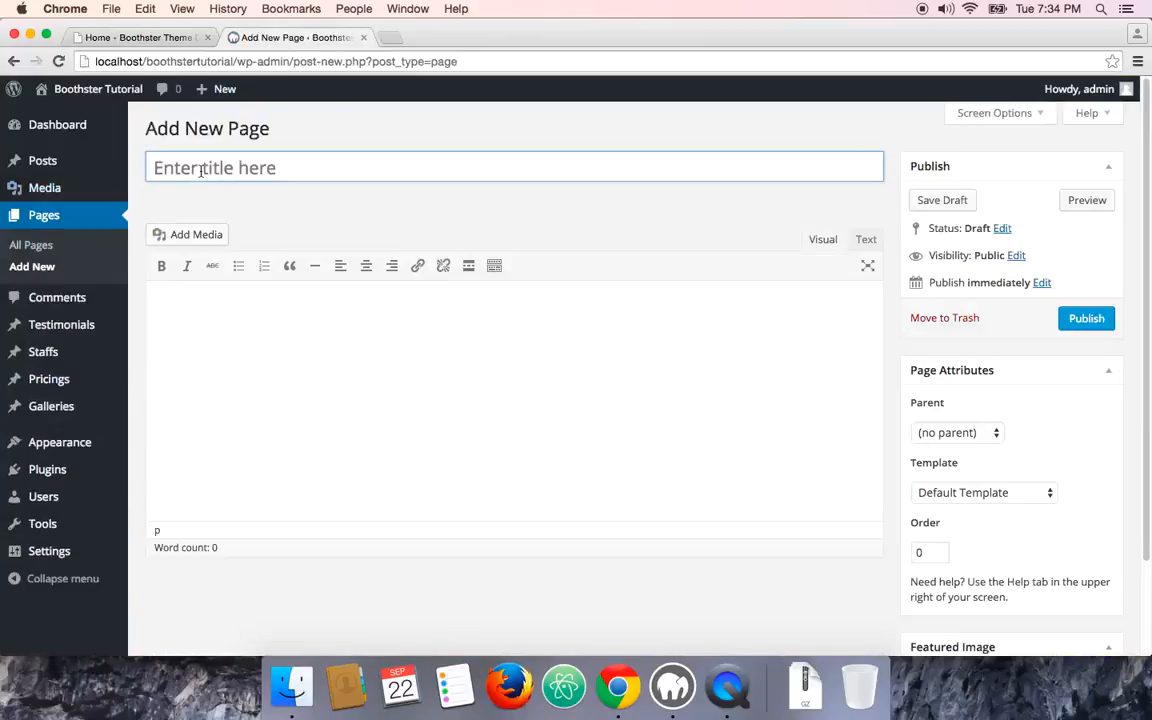
click(201, 170)
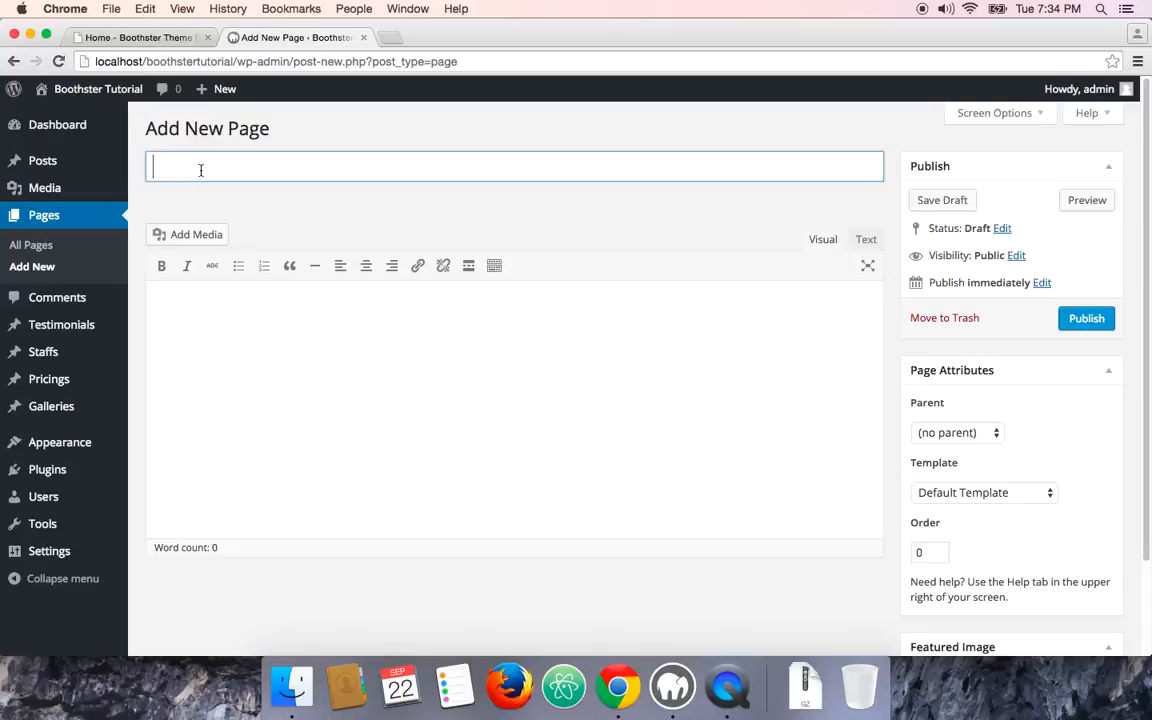
text(Home)
click(229, 296)
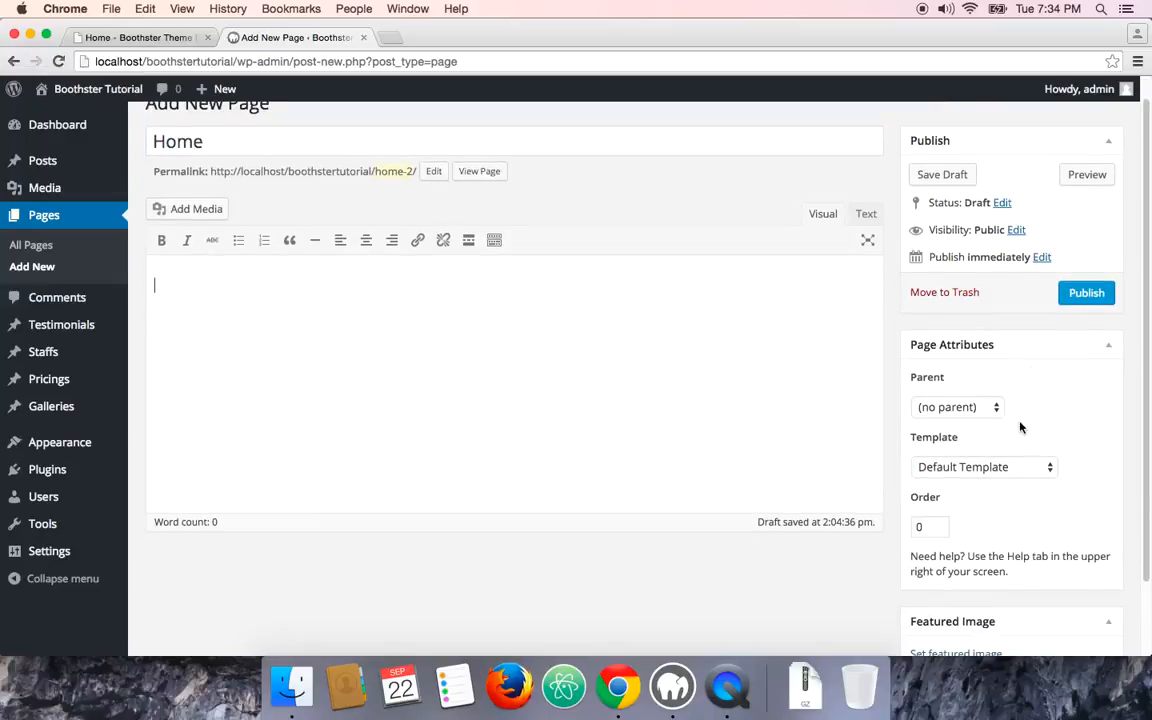
- Assign the Home Page template to the new page and publish it
scroll(960, 410, down, 1)
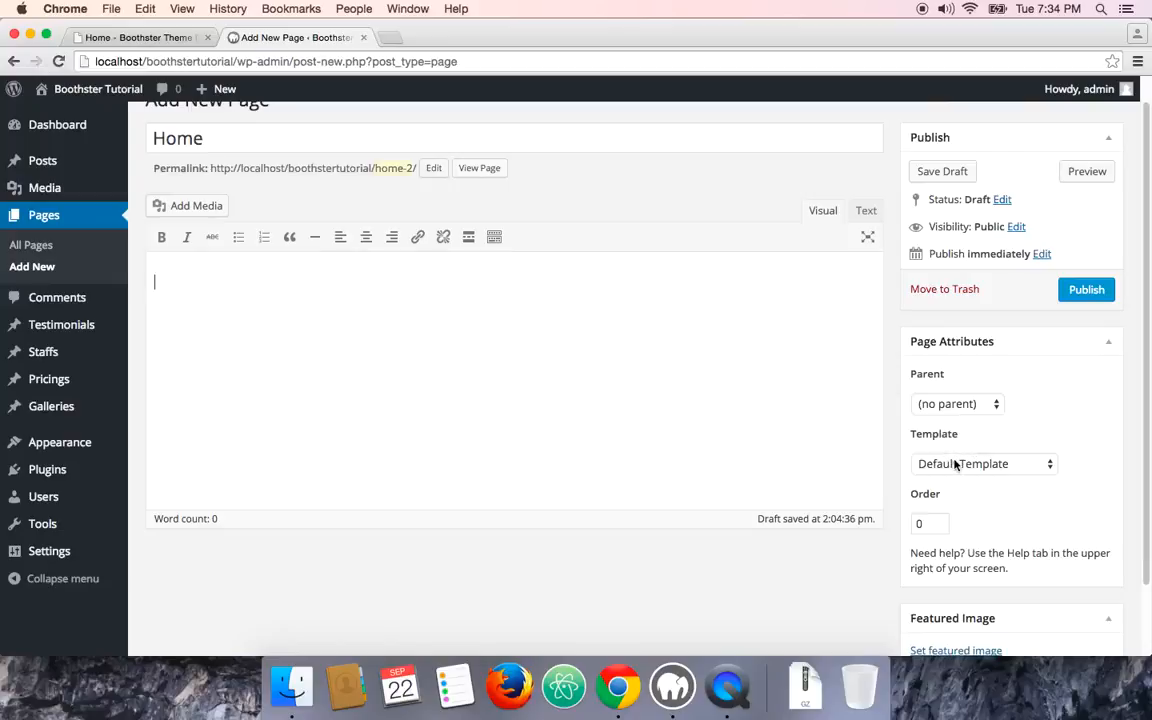
click(955, 465)
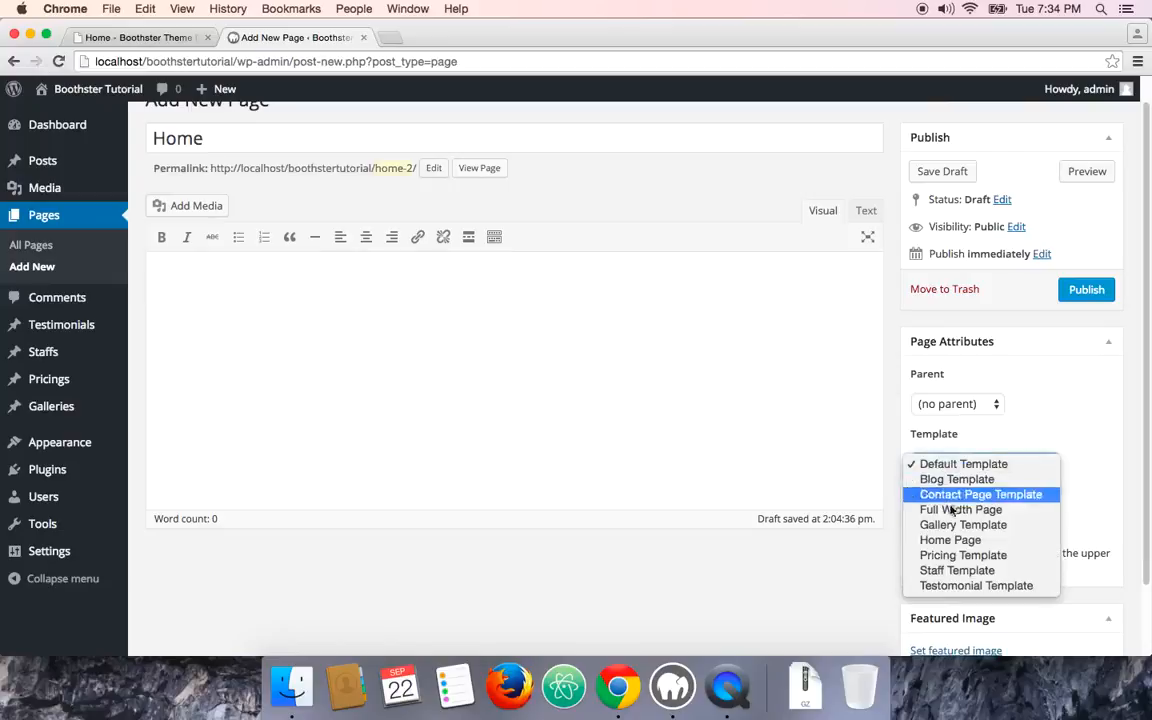
click(951, 539)
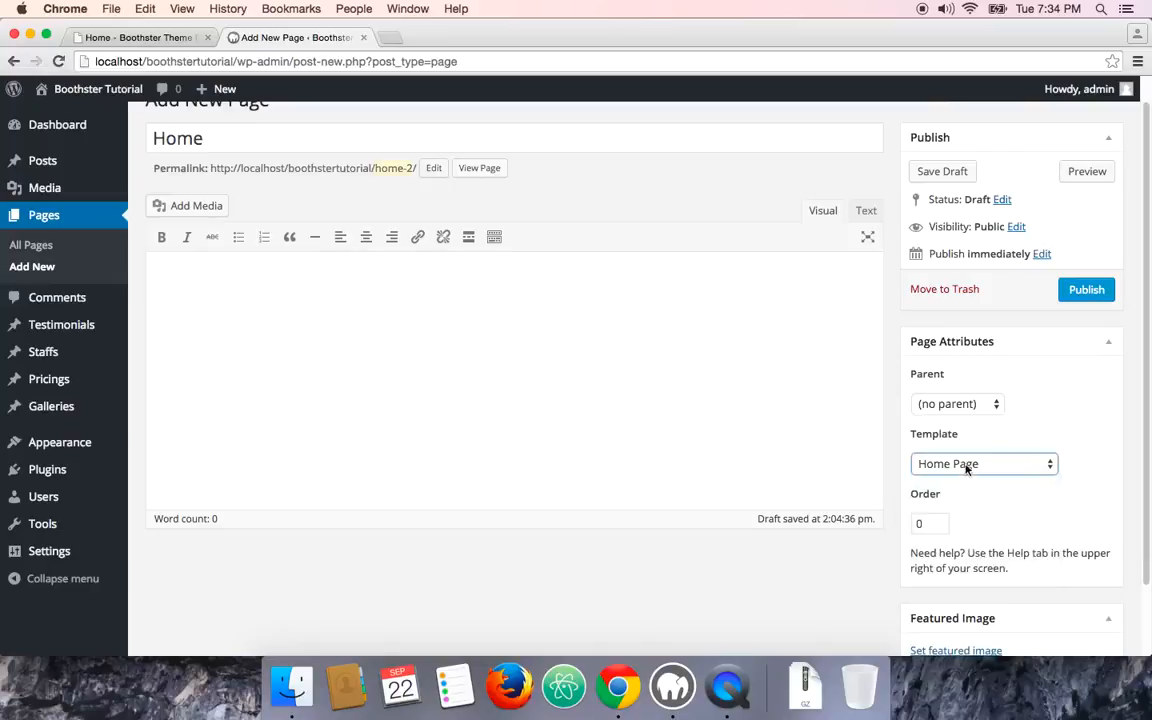
click(967, 465)
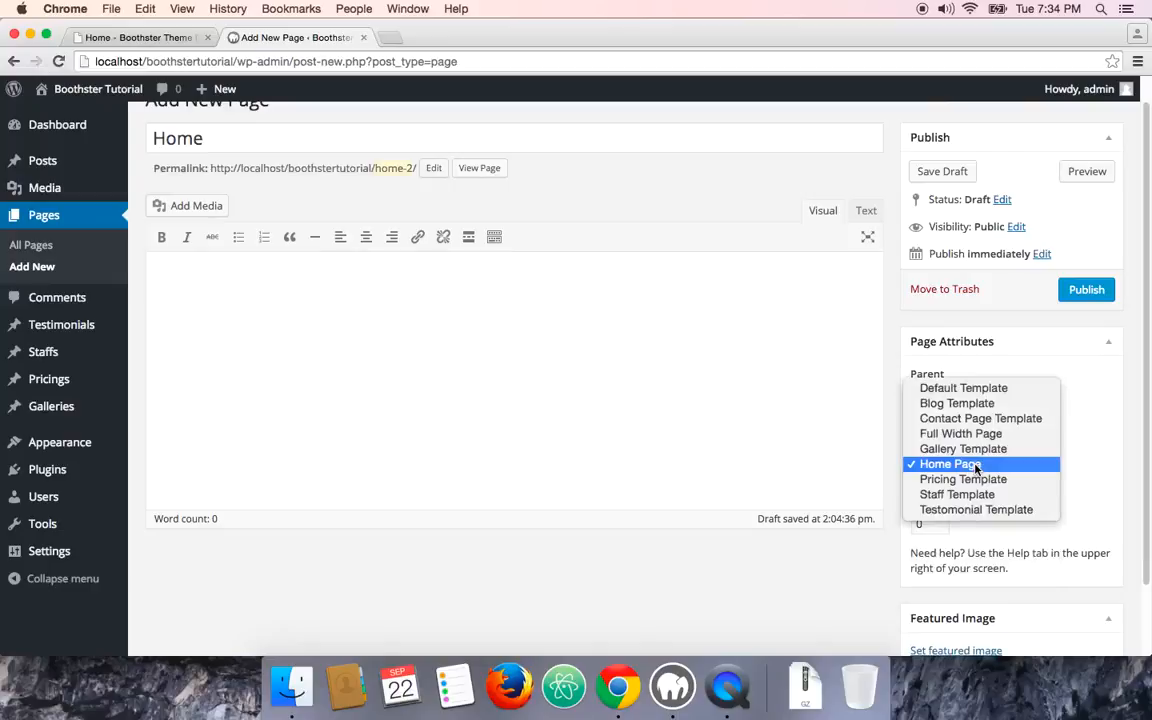
click(976, 465)
click(1084, 289)
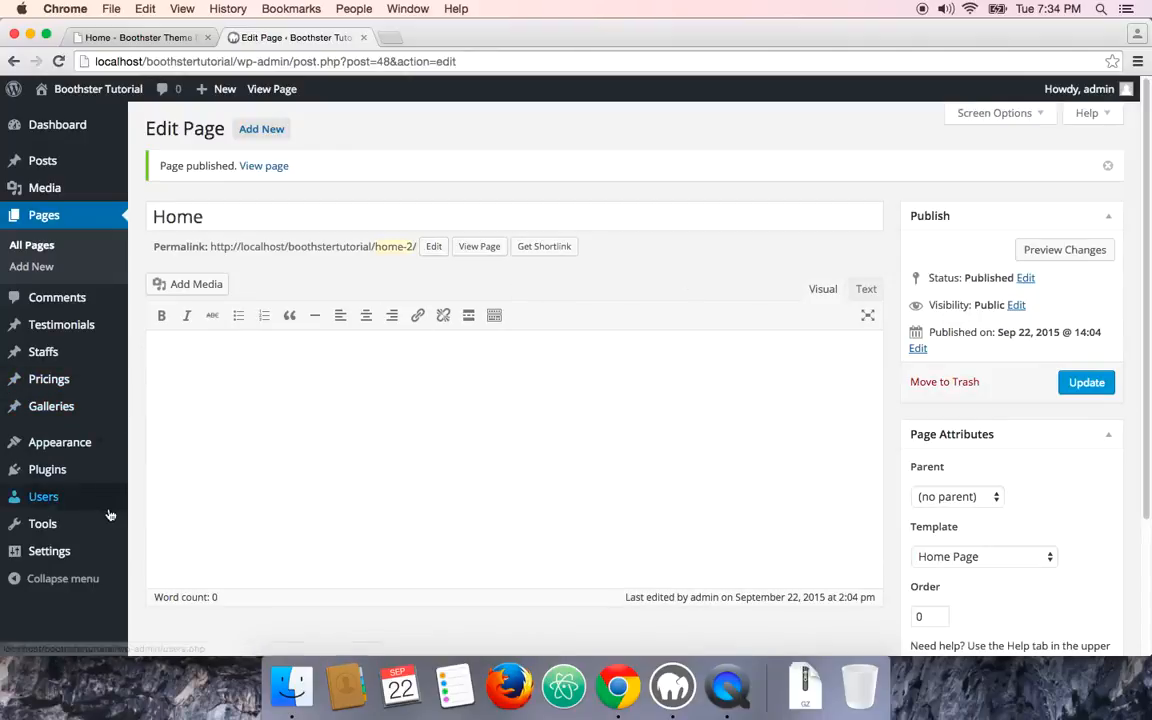
- In the Reading settings, make the site's front page a static page using Home, and save the changes
mouse_move(64, 552)
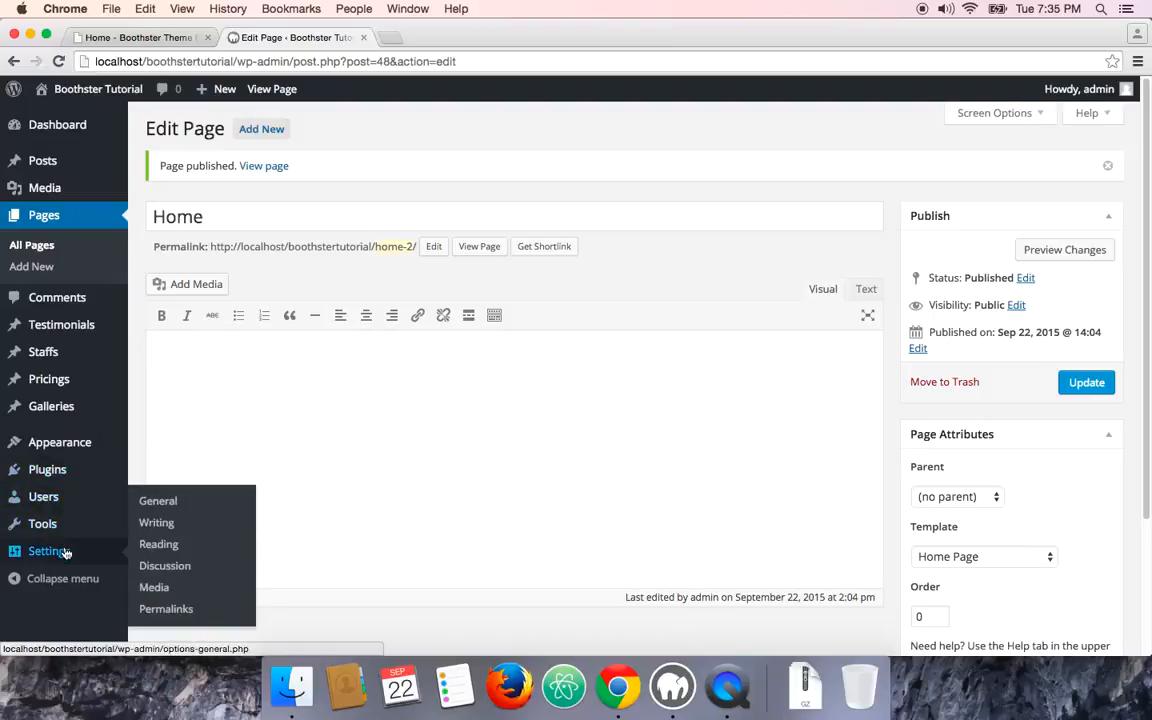
click(157, 546)
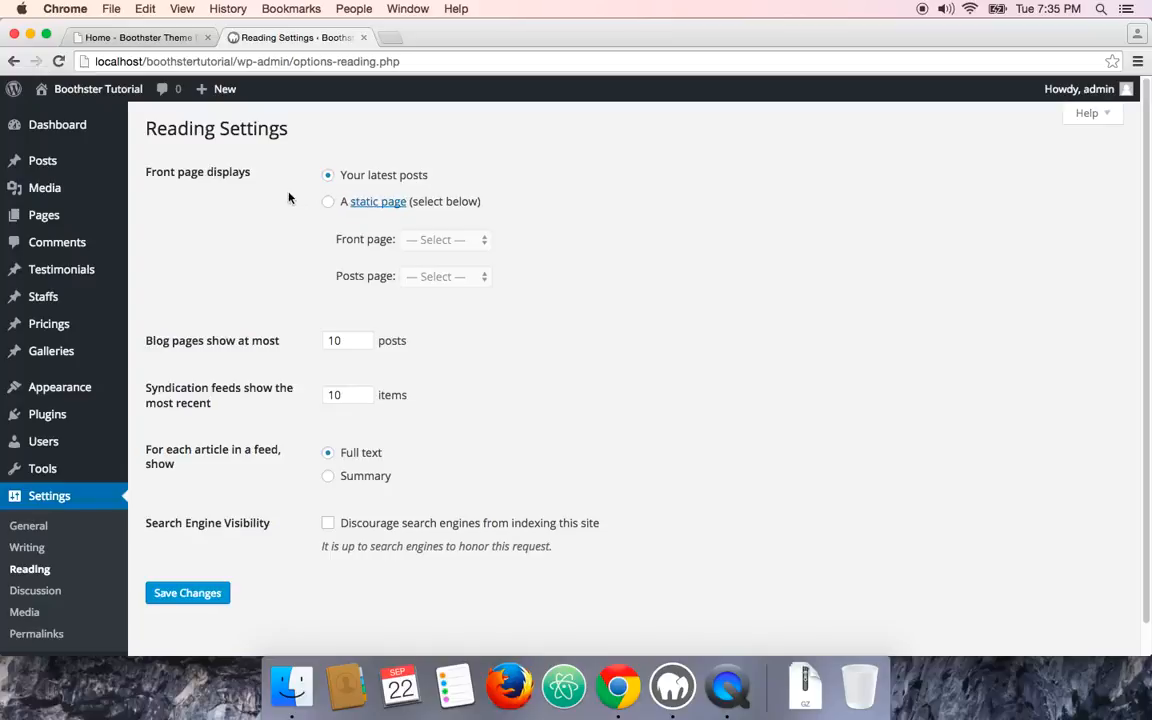
click(327, 201)
click(437, 241)
click(434, 254)
click(200, 592)
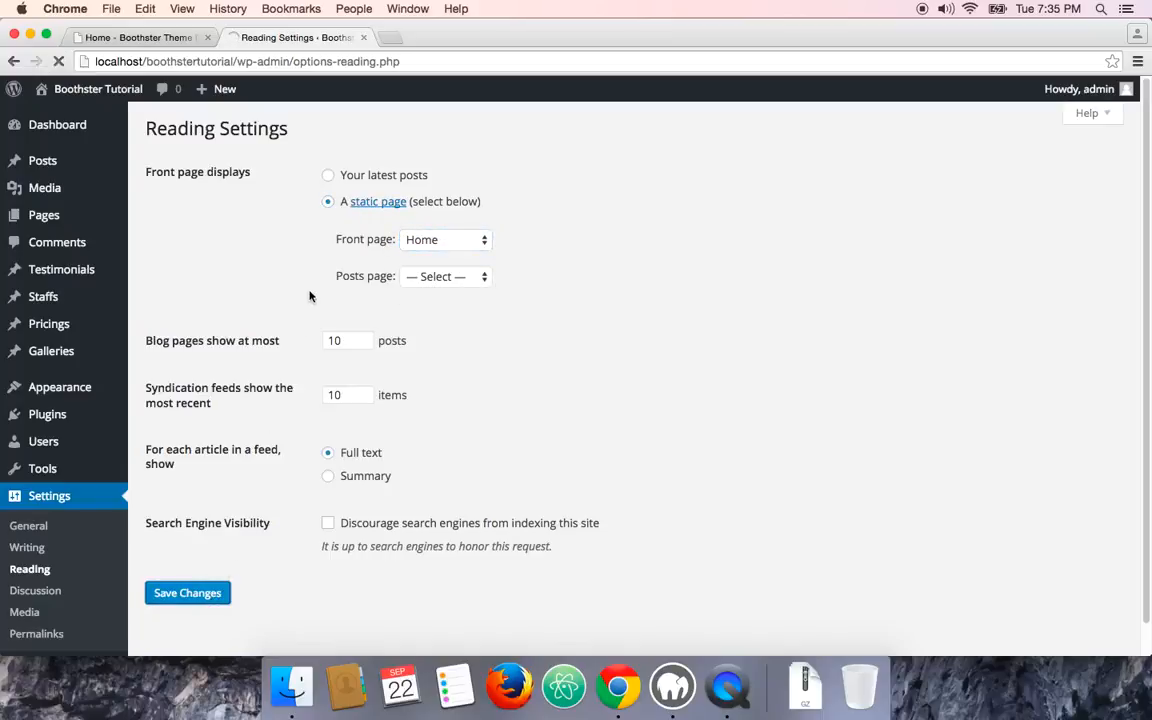
- Open the Boothster Tutorial site in a separate browser tab and view its front page
scroll(309, 296, down, 2)
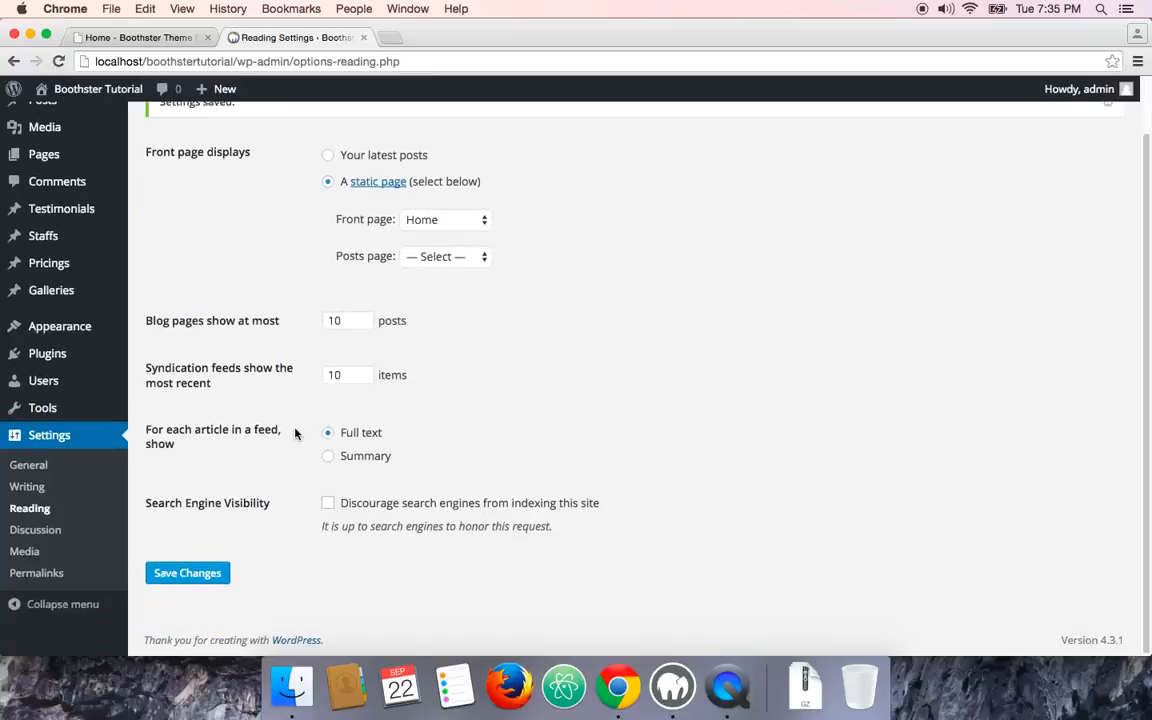
mouse_move(96, 94)
right_click(62, 114)
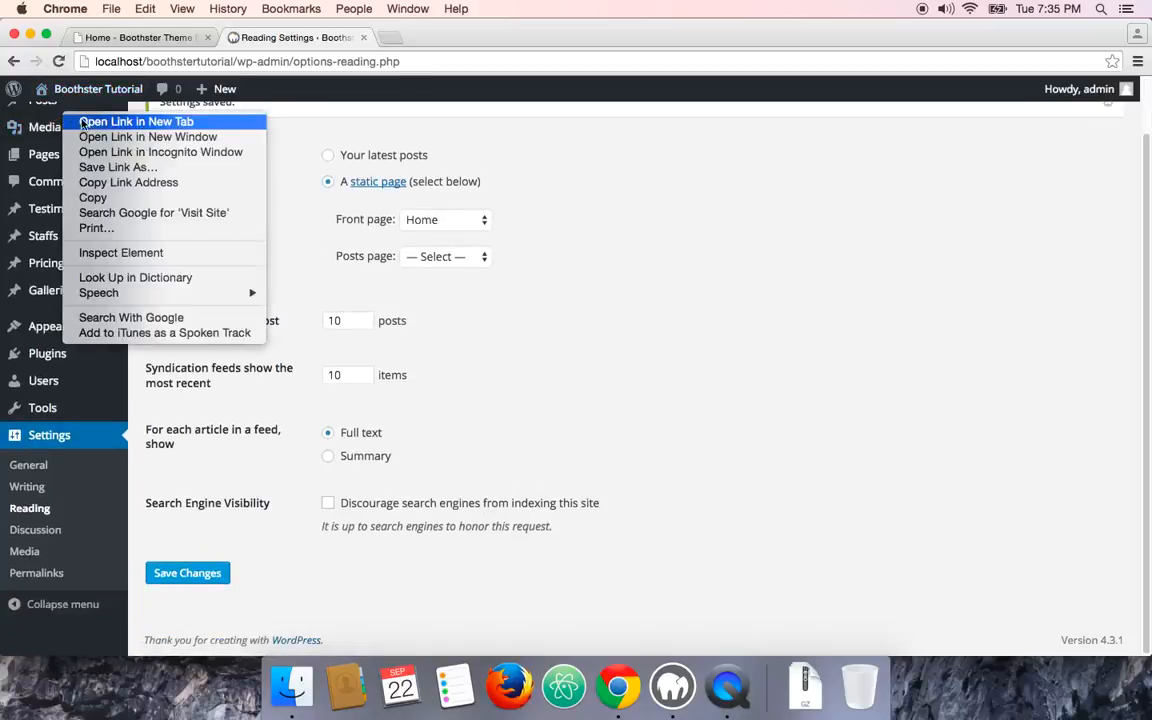
click(83, 122)
click(452, 37)
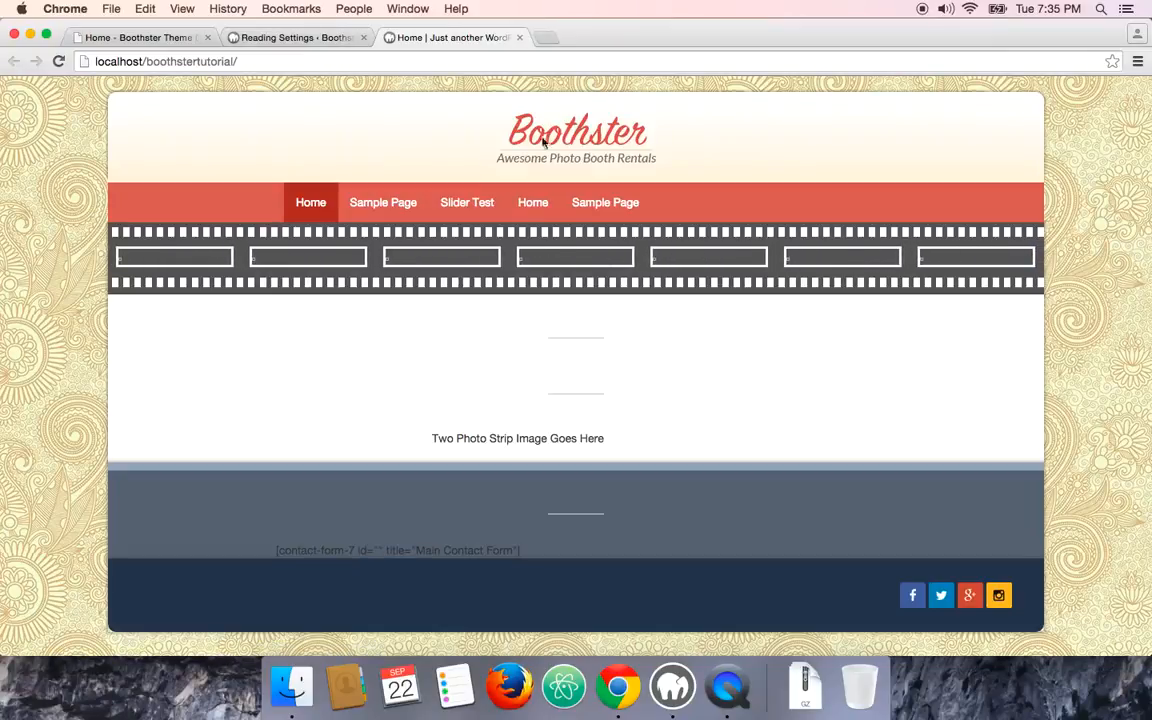
- Return to the dashboard and remove the existing logo image from the Header section of Theme Options
click(319, 38)
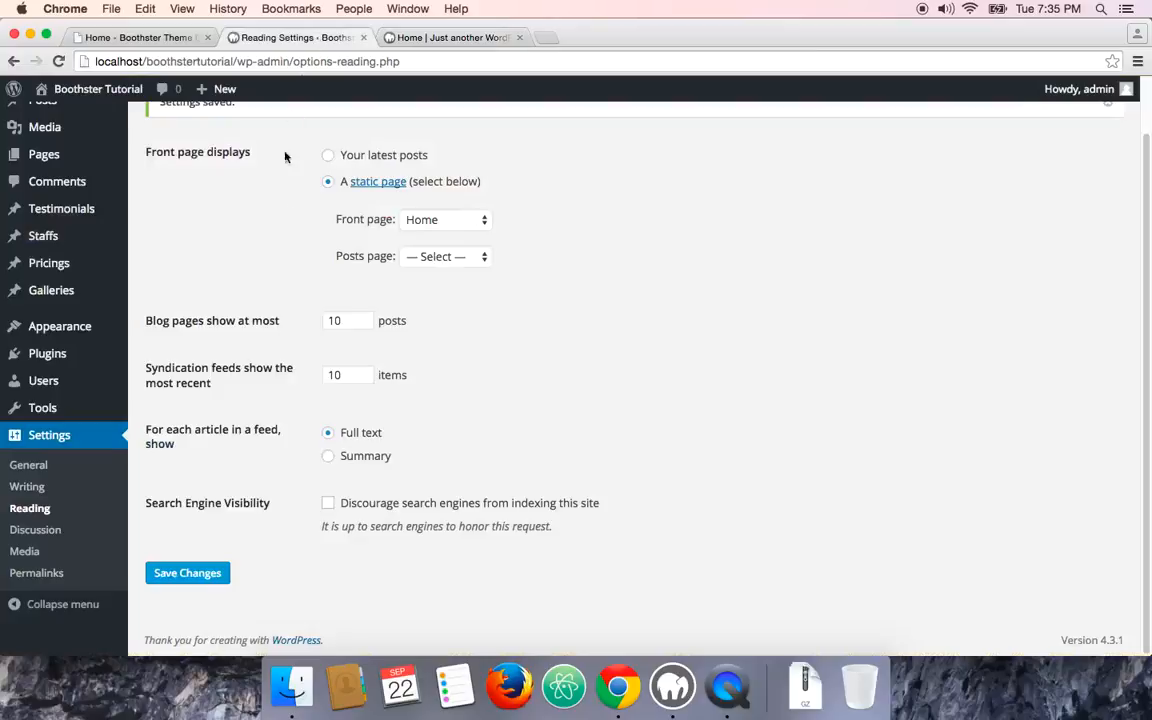
mouse_move(65, 322)
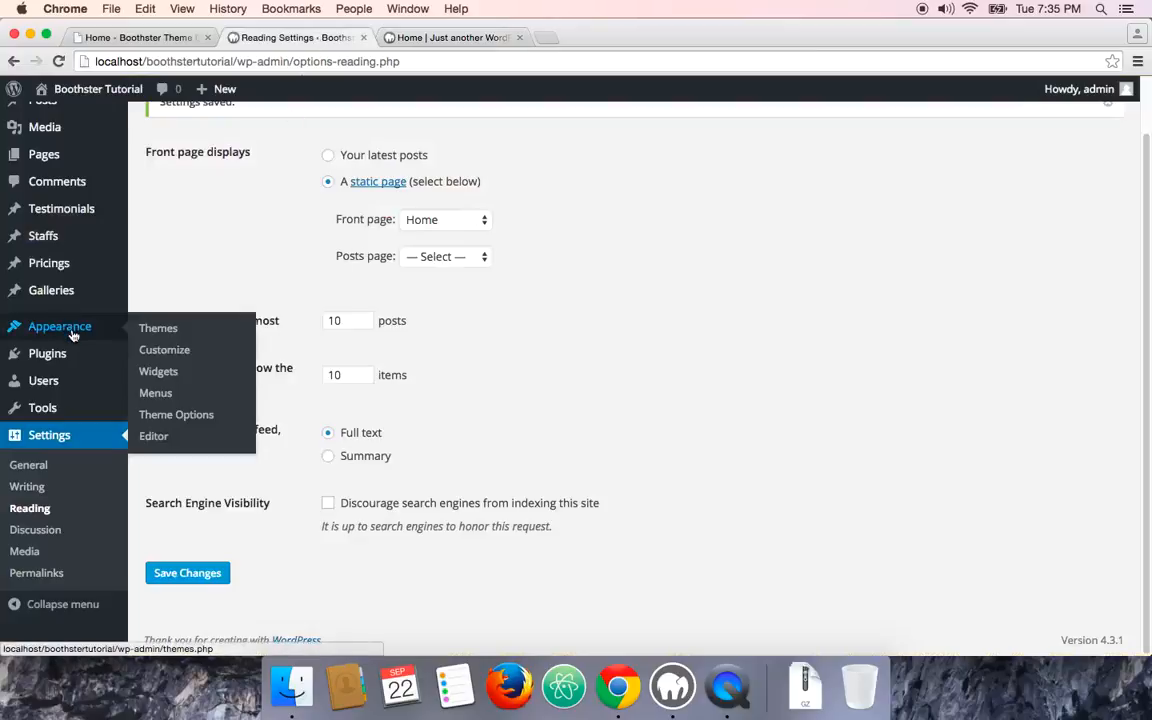
click(171, 416)
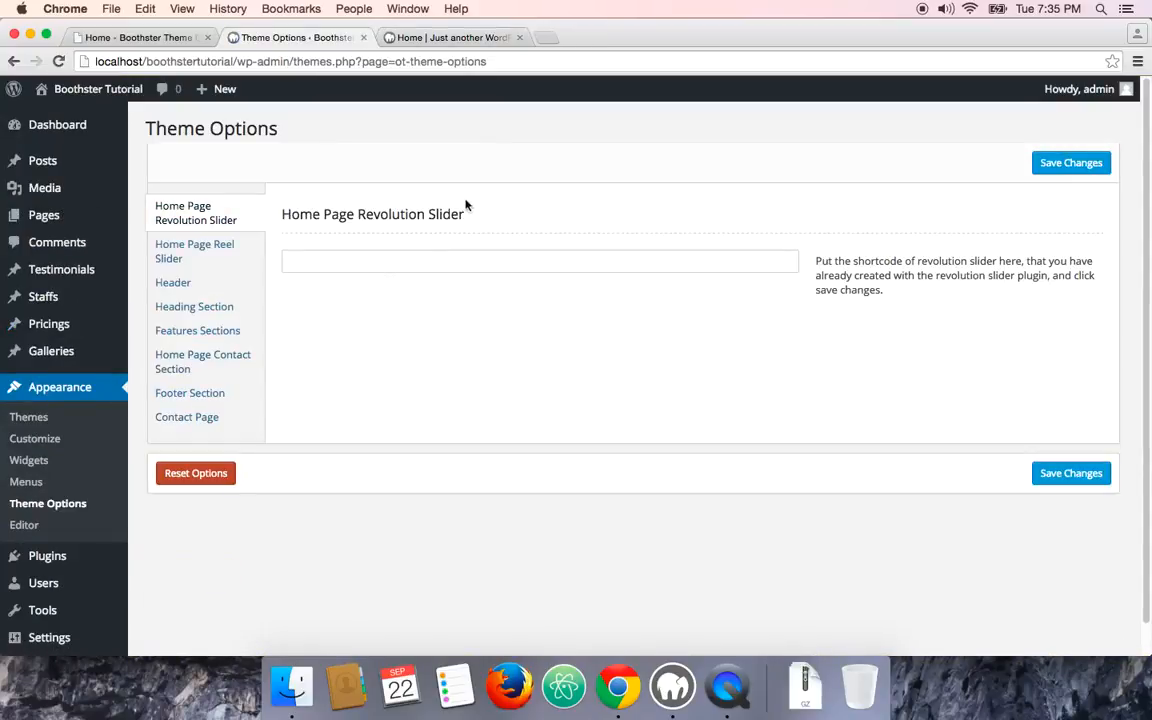
click(184, 291)
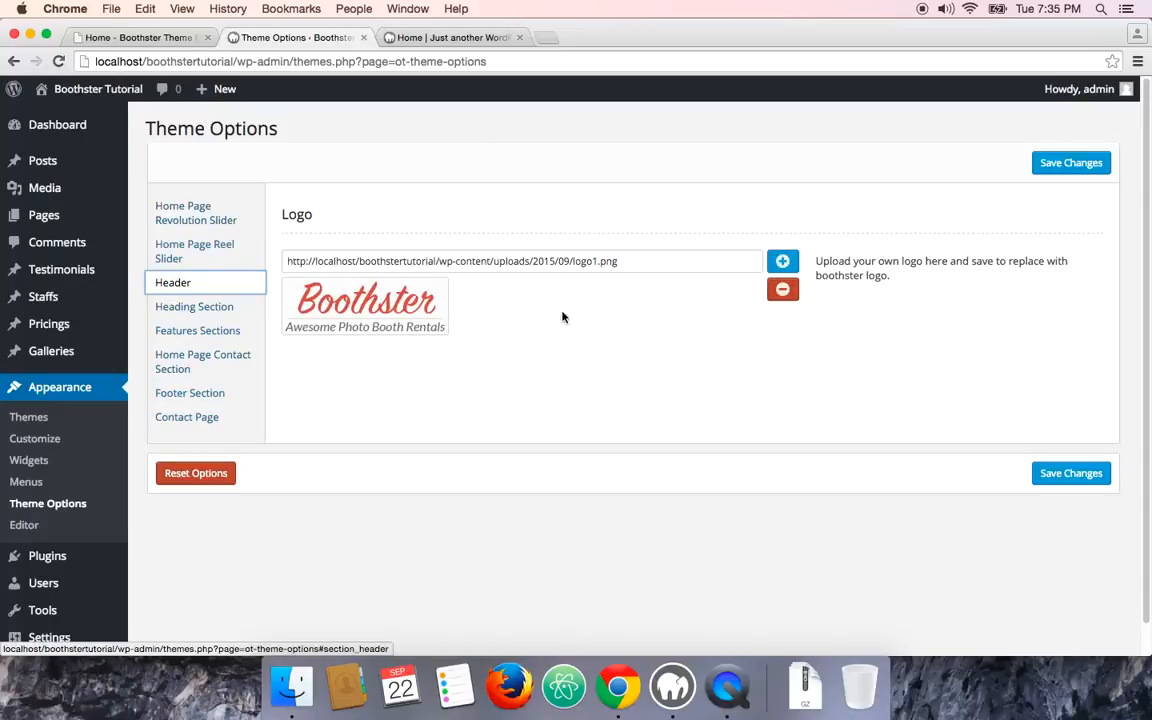
click(787, 296)
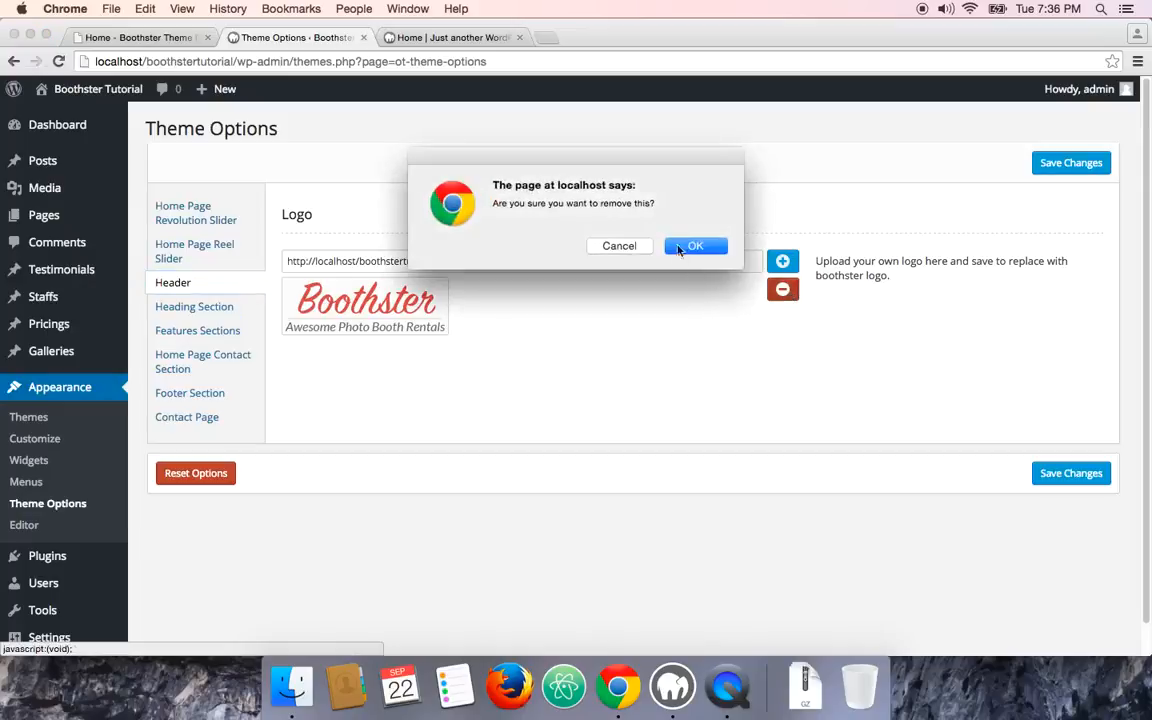
click(677, 246)
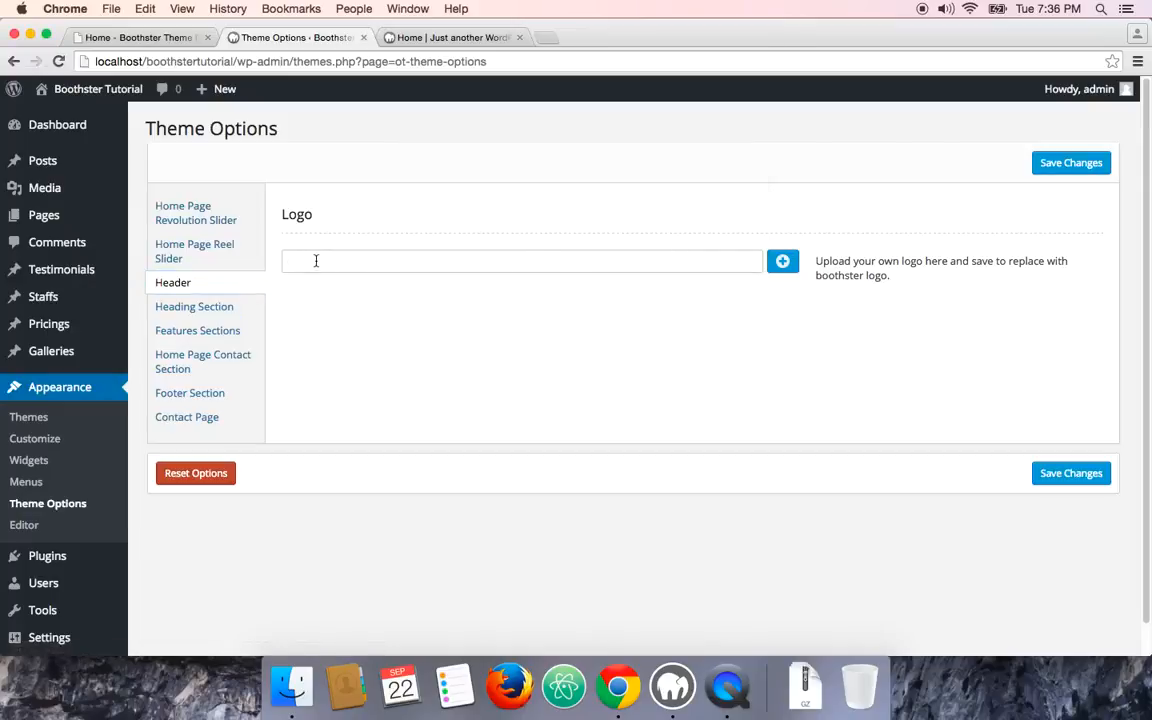
- Upload logo.png from the Desktop as the header logo and save the theme options
click(784, 263)
click(78, 154)
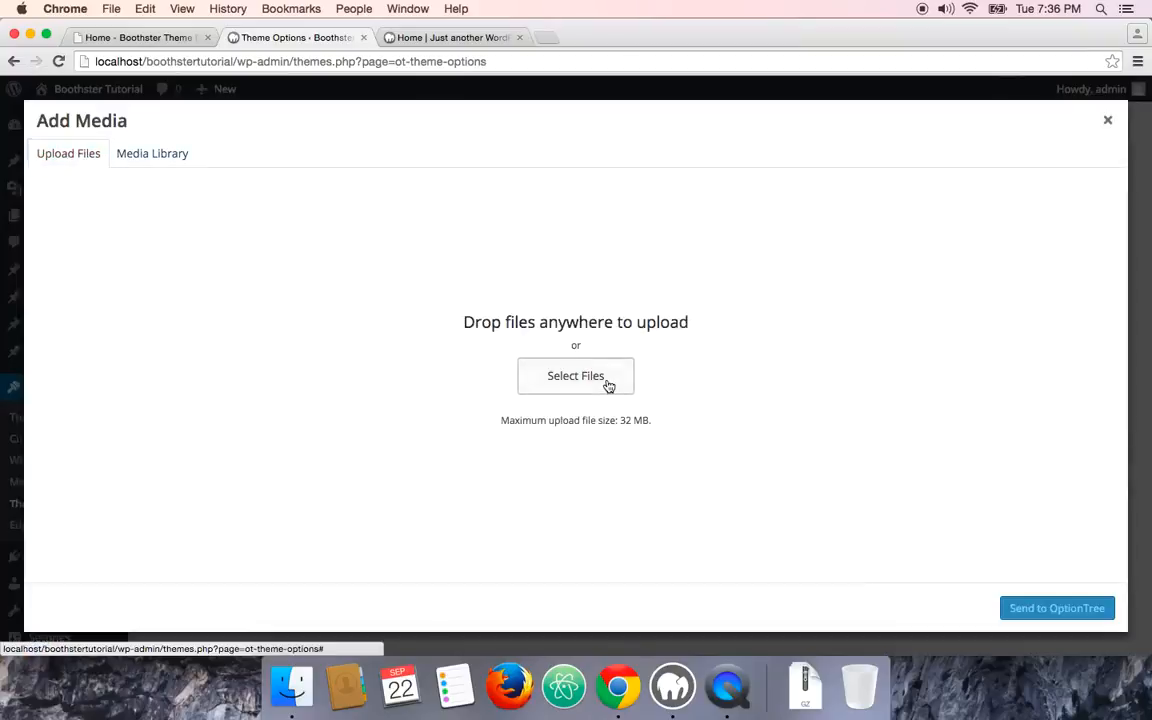
click(607, 386)
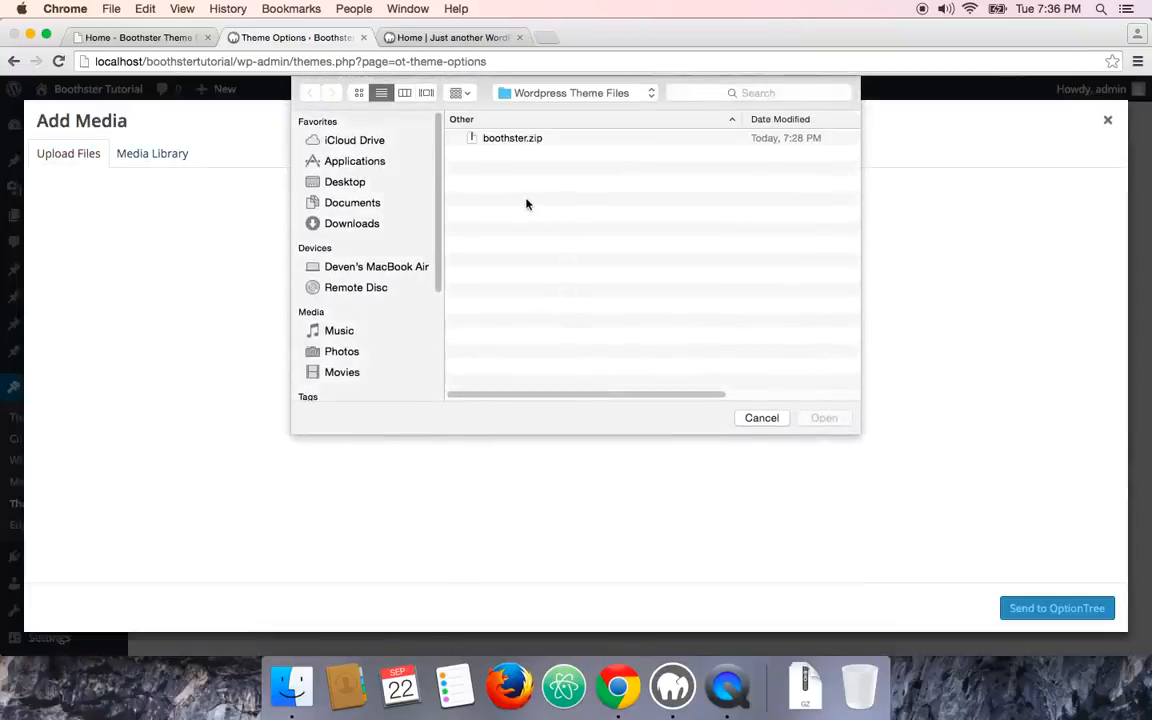
click(368, 181)
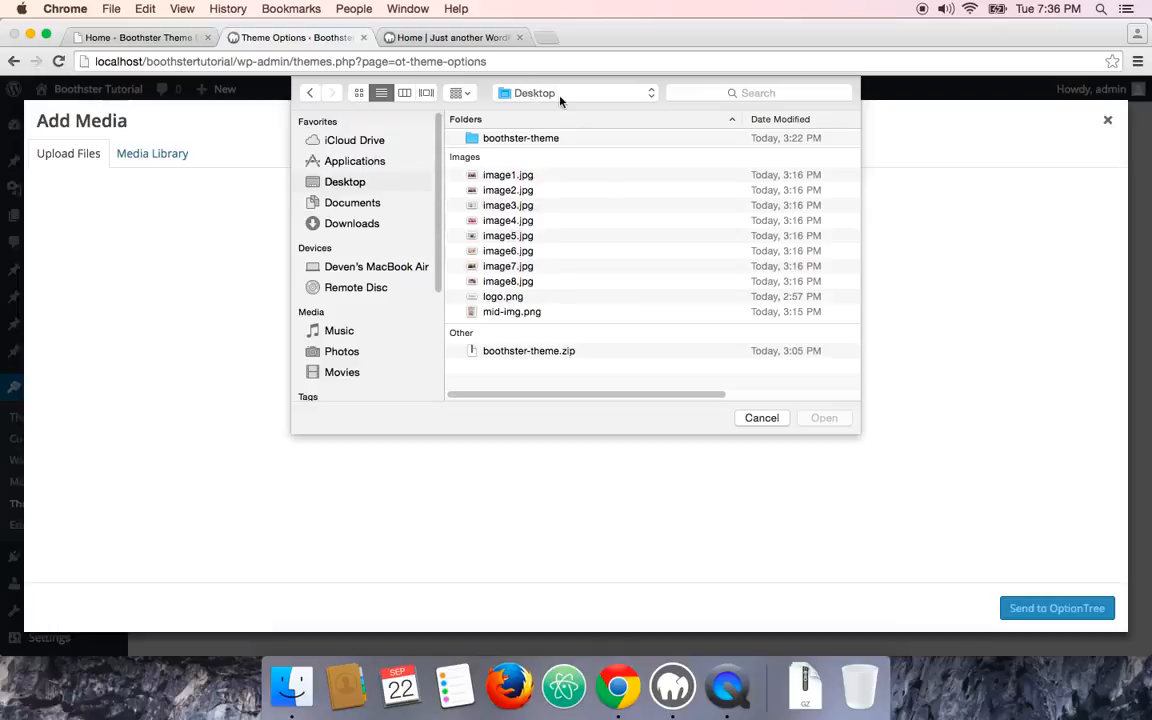
click(513, 299)
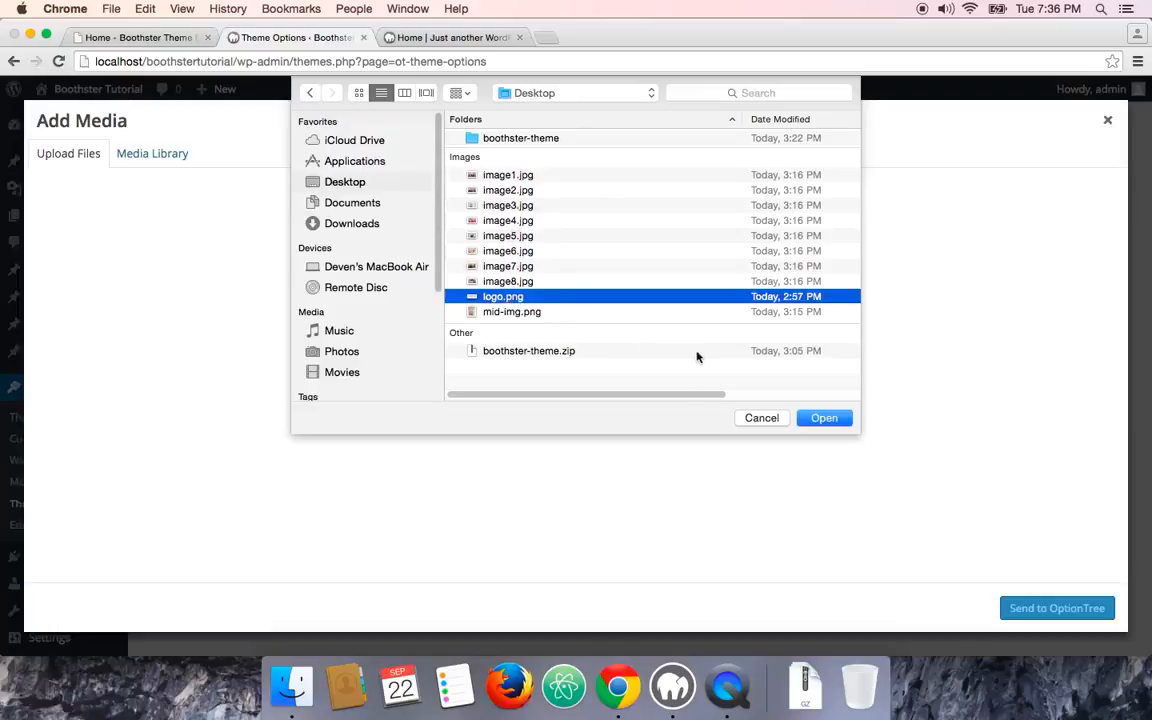
click(818, 419)
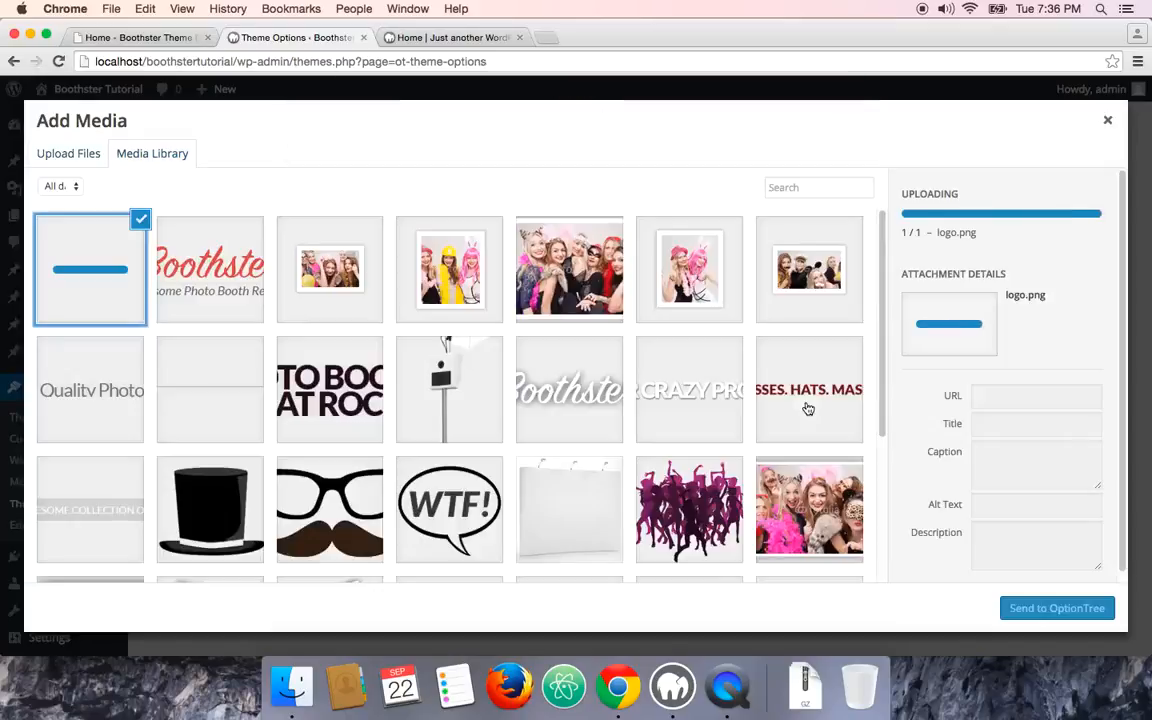
click(1041, 616)
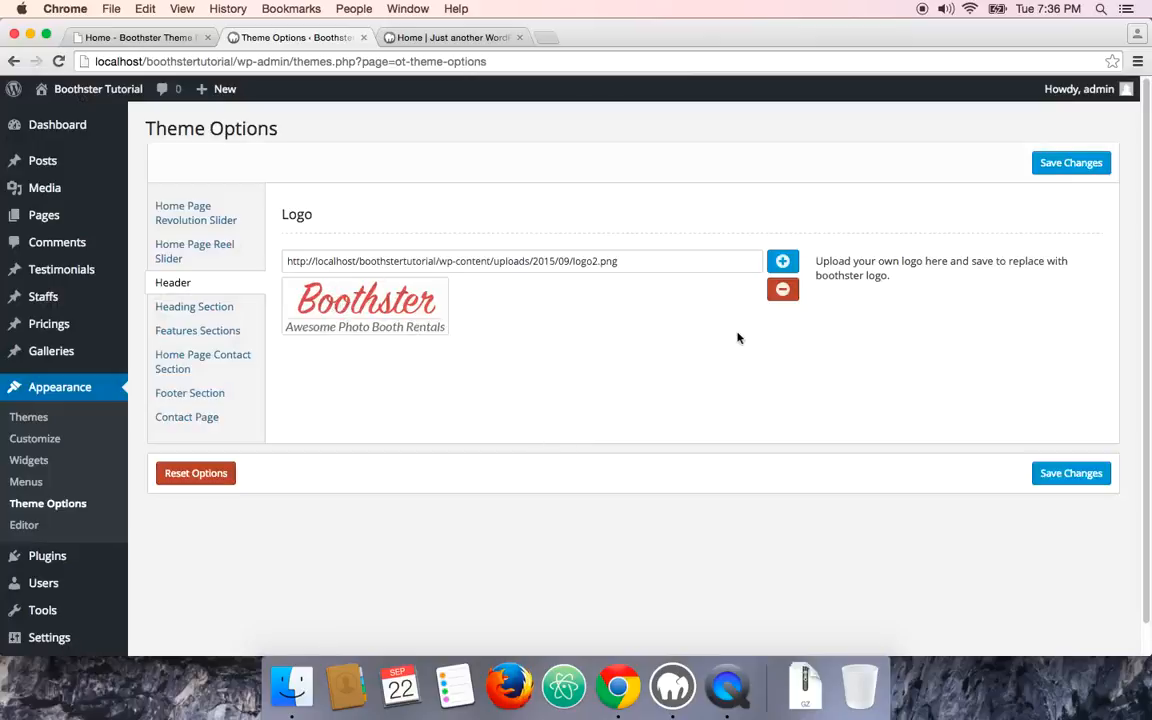
click(1065, 475)
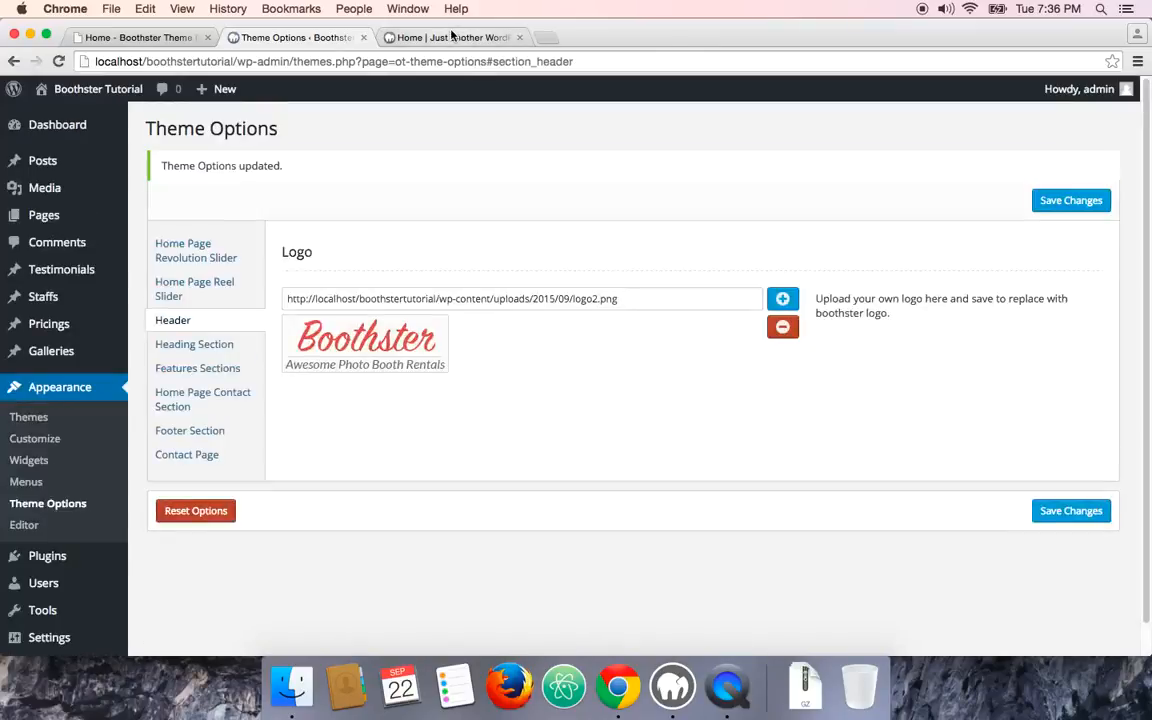
- Reload the site's front page to check the header logo, and return to the dashboard
click(452, 37)
click(58, 61)
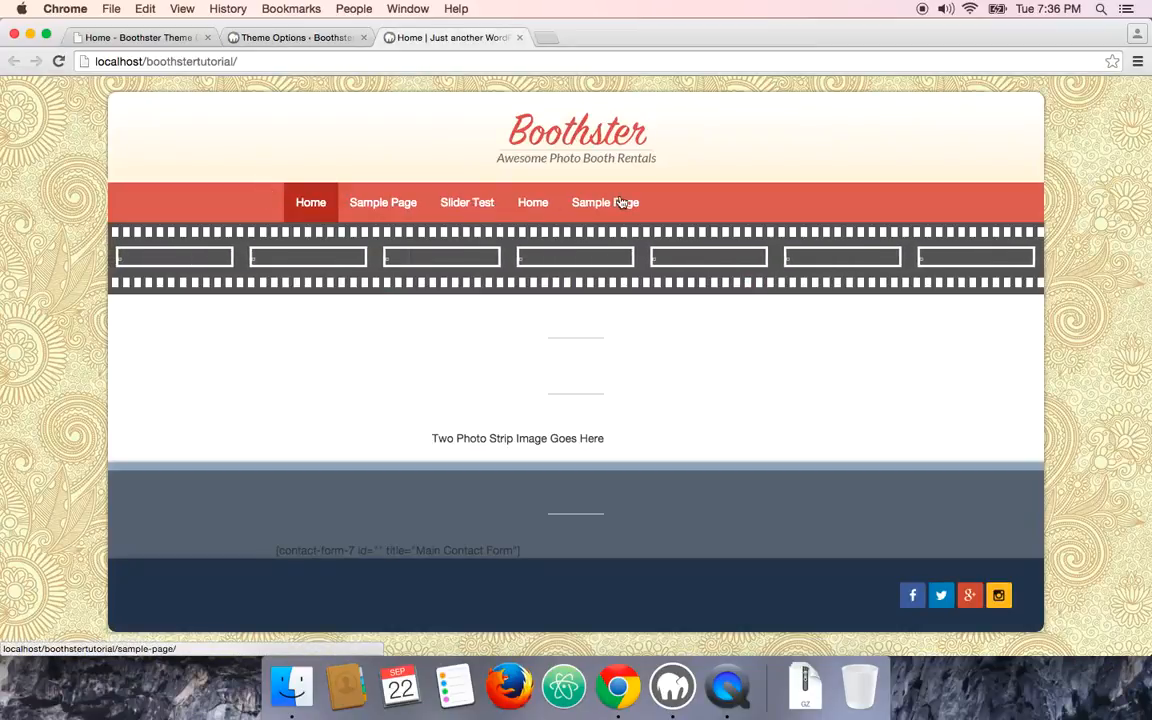
click(325, 43)
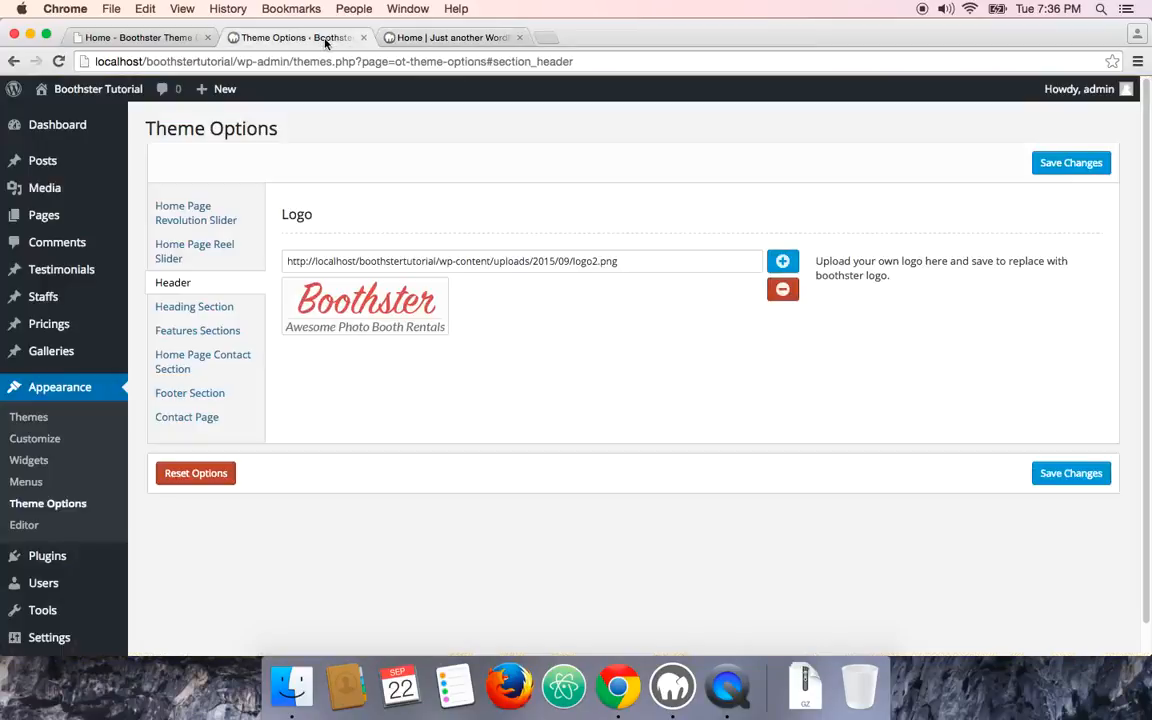
- Open the site's Menus settings and rename the existing menu to menu16
click(33, 486)
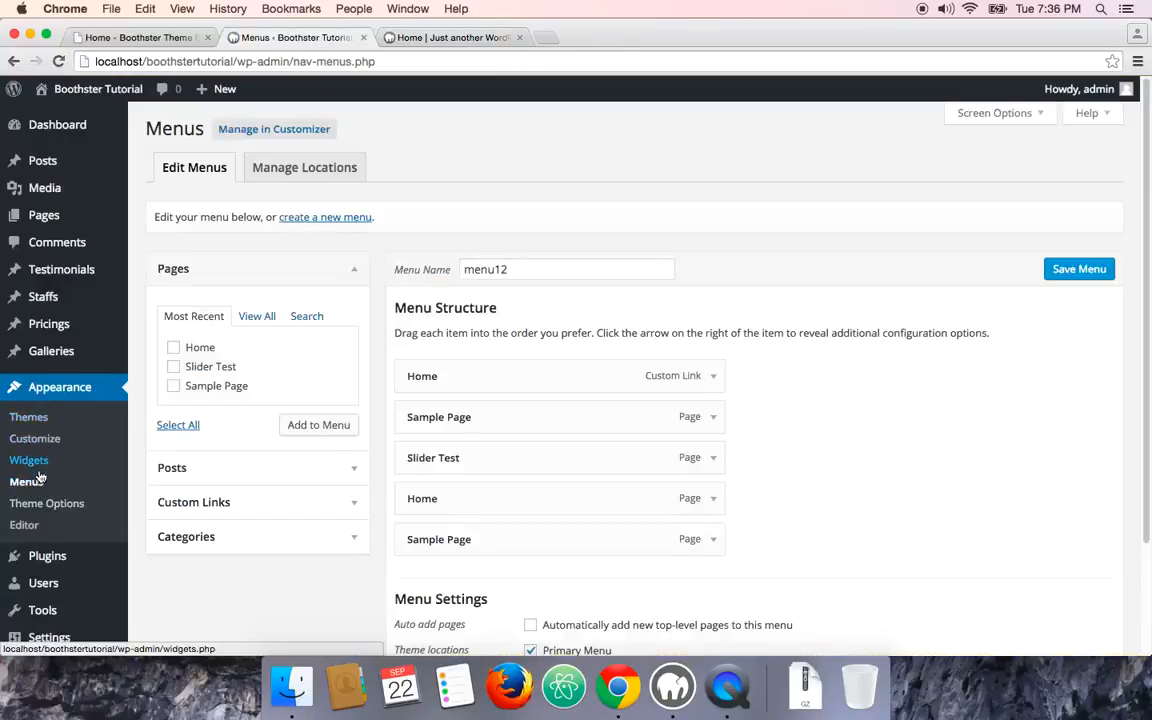
click(517, 269)
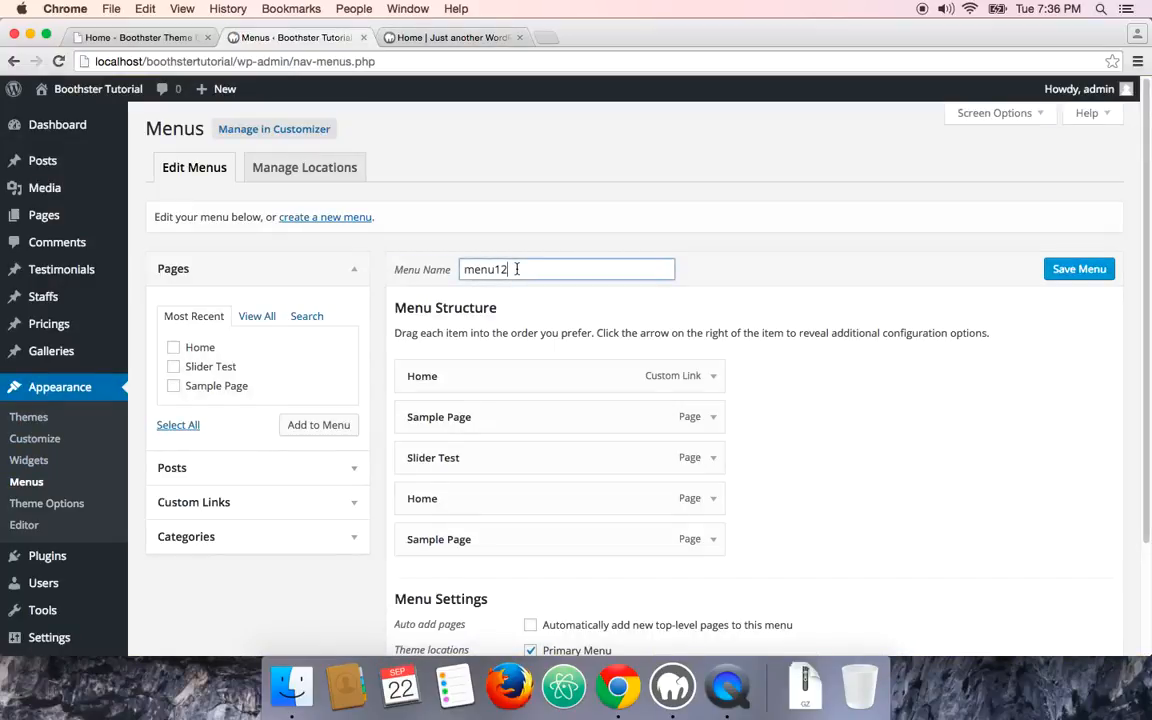
double_click(517, 269)
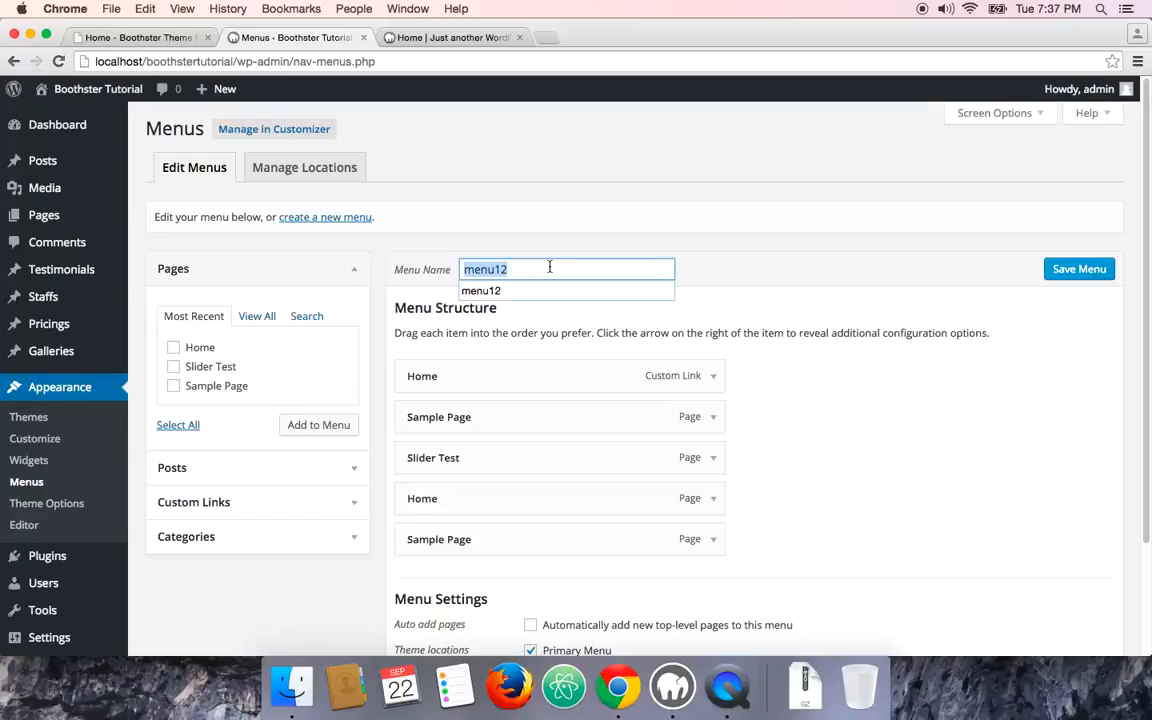
click(549, 267)
key(BackSpace)
key(BackSpace)
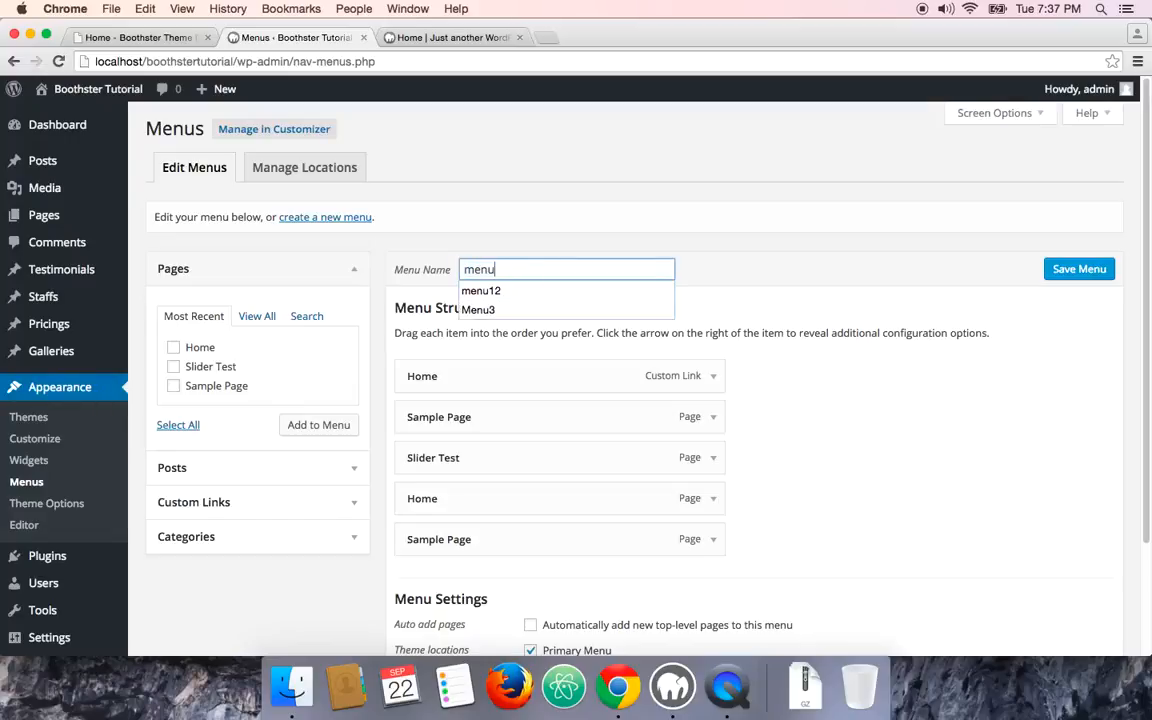
text(16)
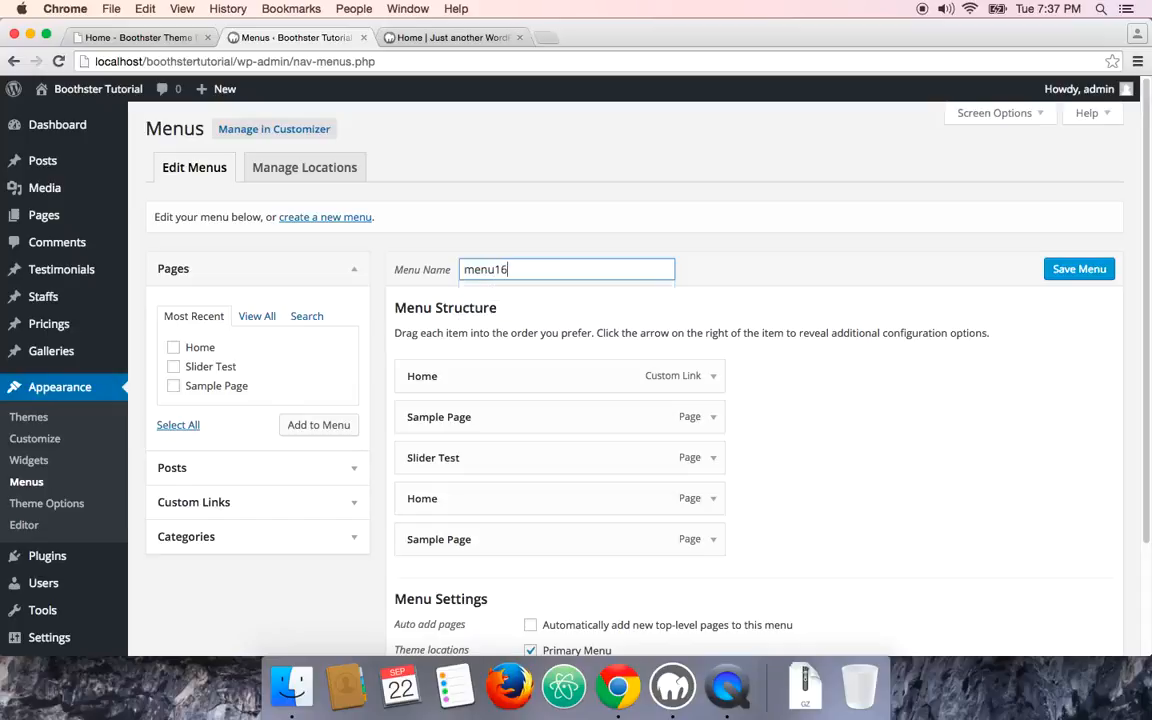
click(1062, 268)
- Add the Home, Slider Test and Sample Page pages to the menu
scroll(718, 328, down, 3)
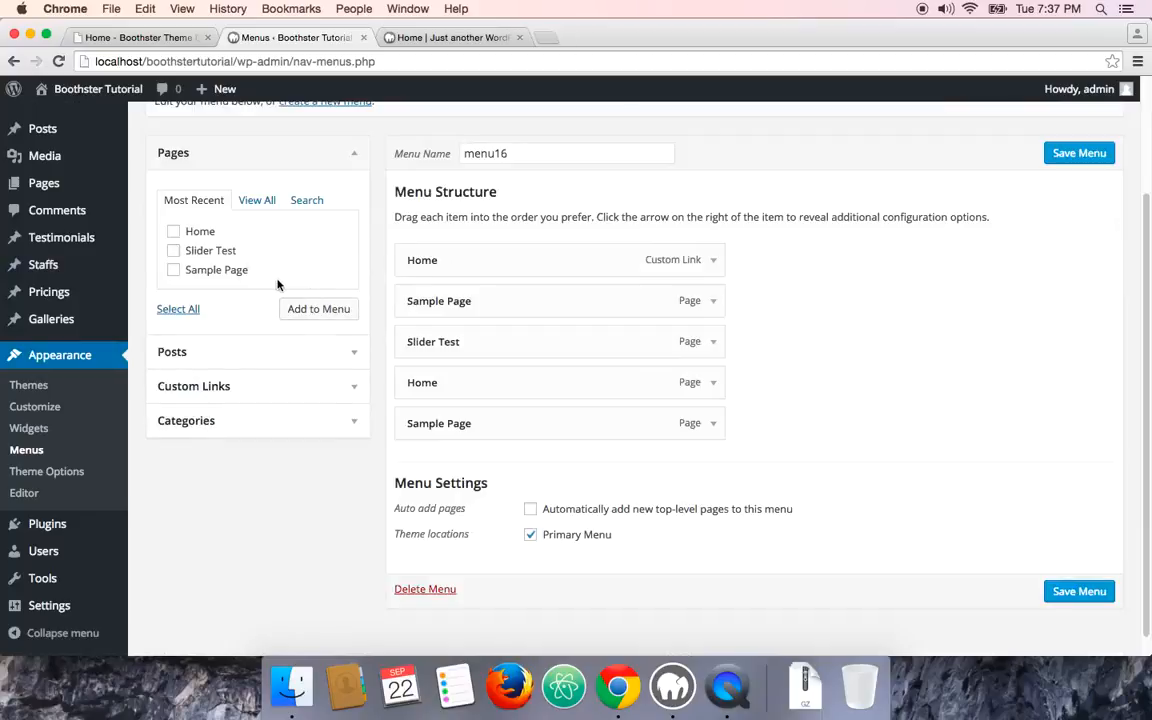
scroll(311, 272, up, 1)
scroll(311, 272, up, 1)
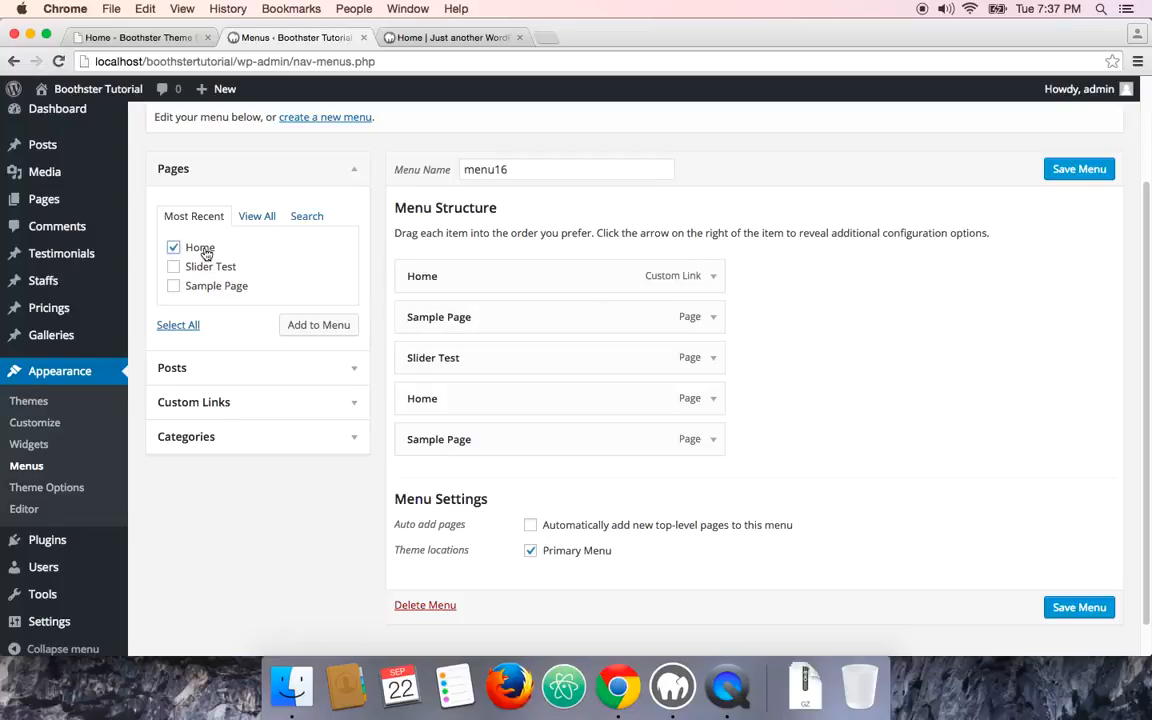
click(206, 266)
click(206, 286)
click(314, 325)
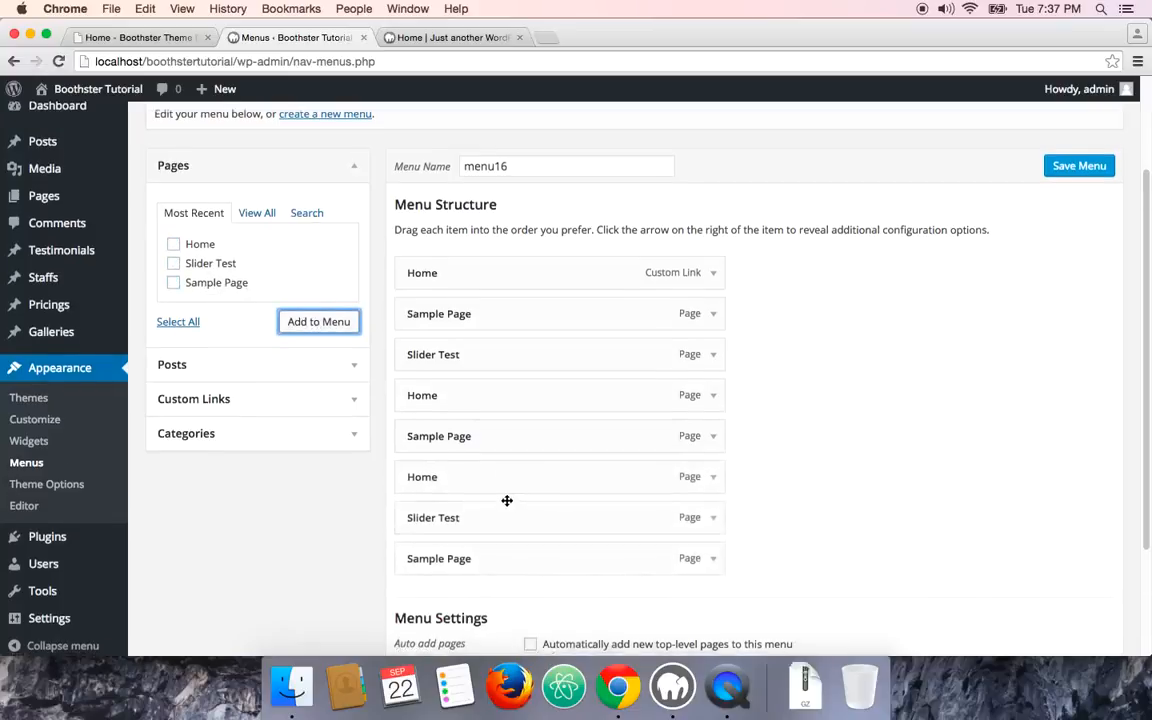
- Remove the Sample Page and Slider Test items directly below the custom-link Home item from the menu structure
scroll(507, 505, down, 1)
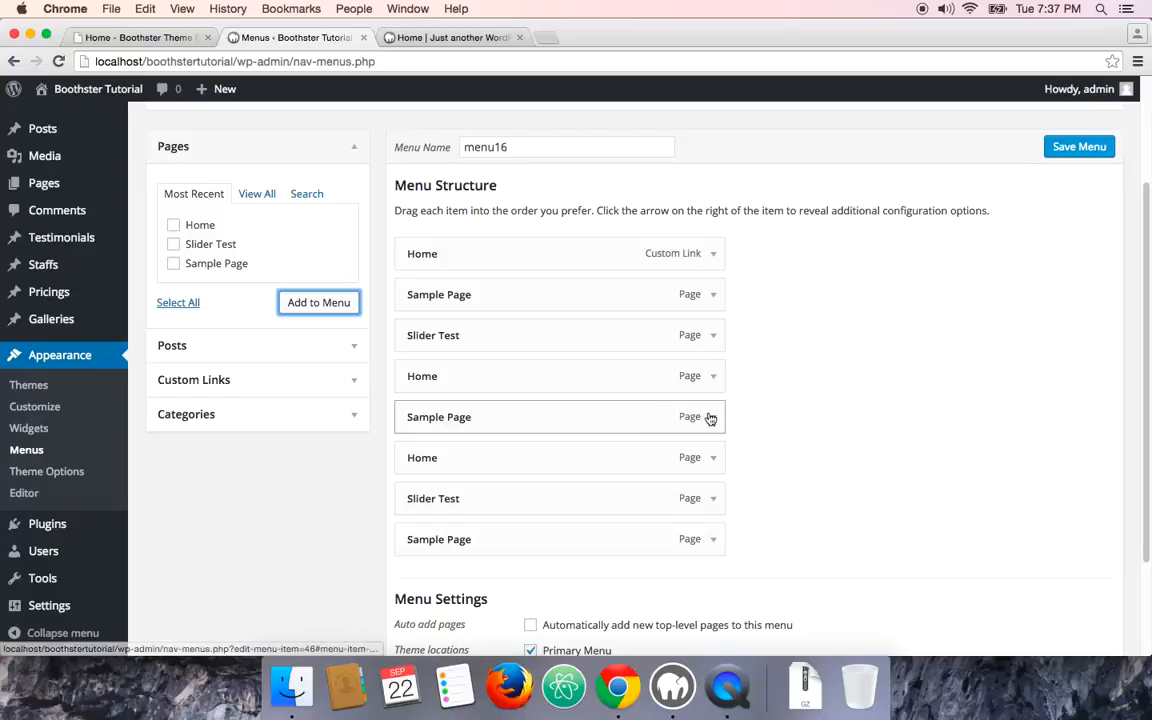
click(712, 298)
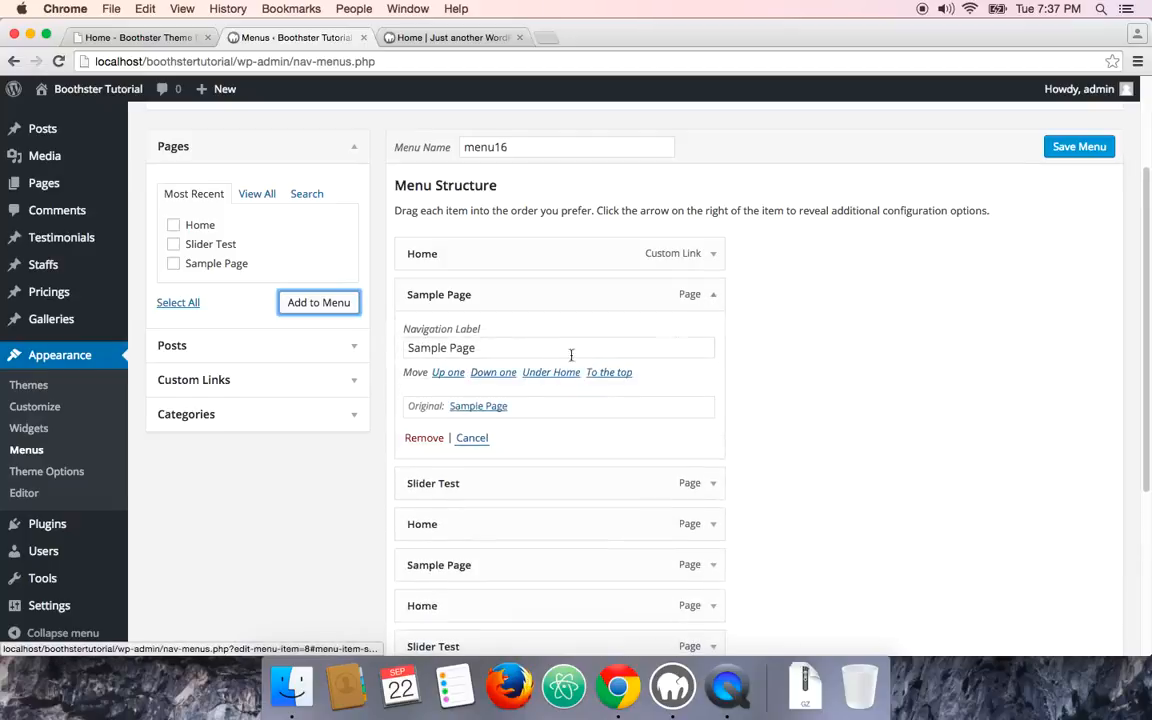
click(424, 437)
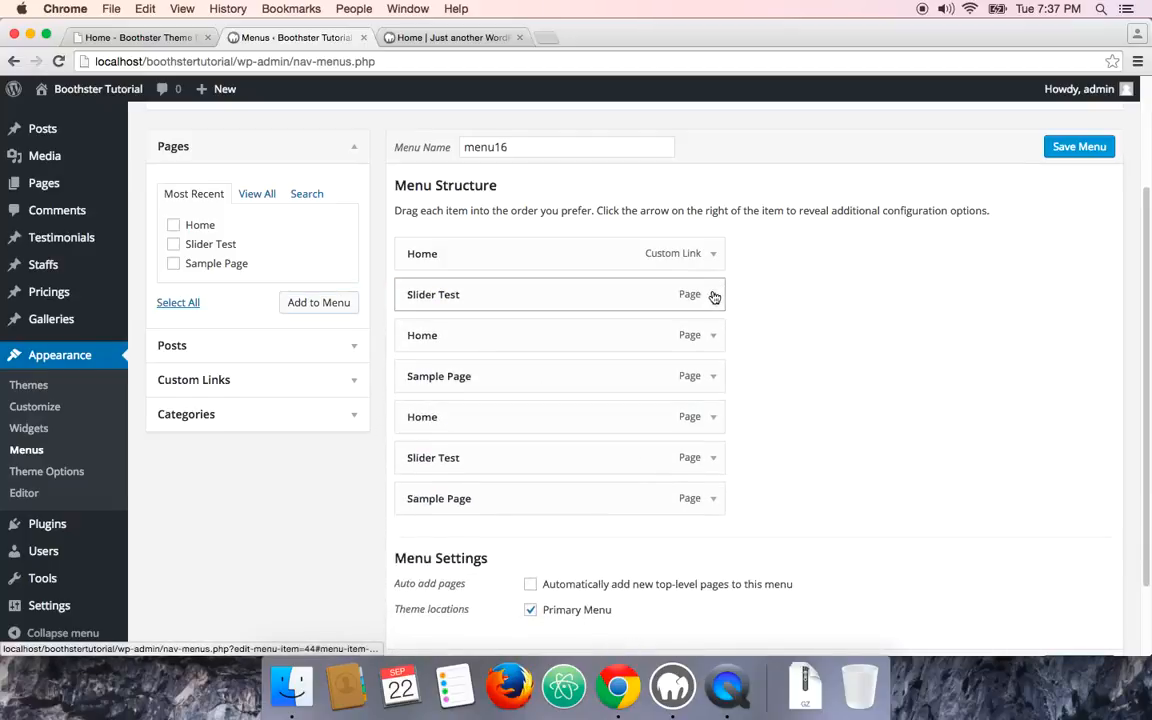
click(714, 297)
click(423, 437)
- Assign the menu to the Primary Menu theme location and save it
scroll(836, 351, down, 3)
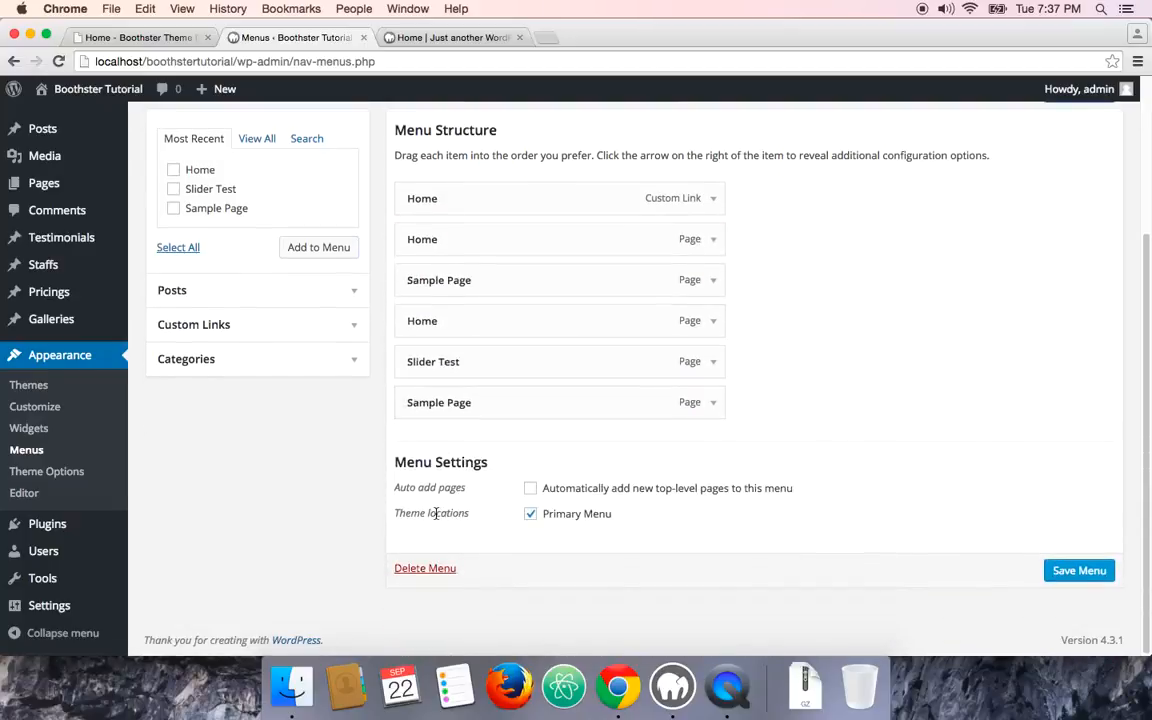
scroll(435, 513, up, 1)
scroll(440, 510, down, 1)
click(530, 515)
click(1068, 571)
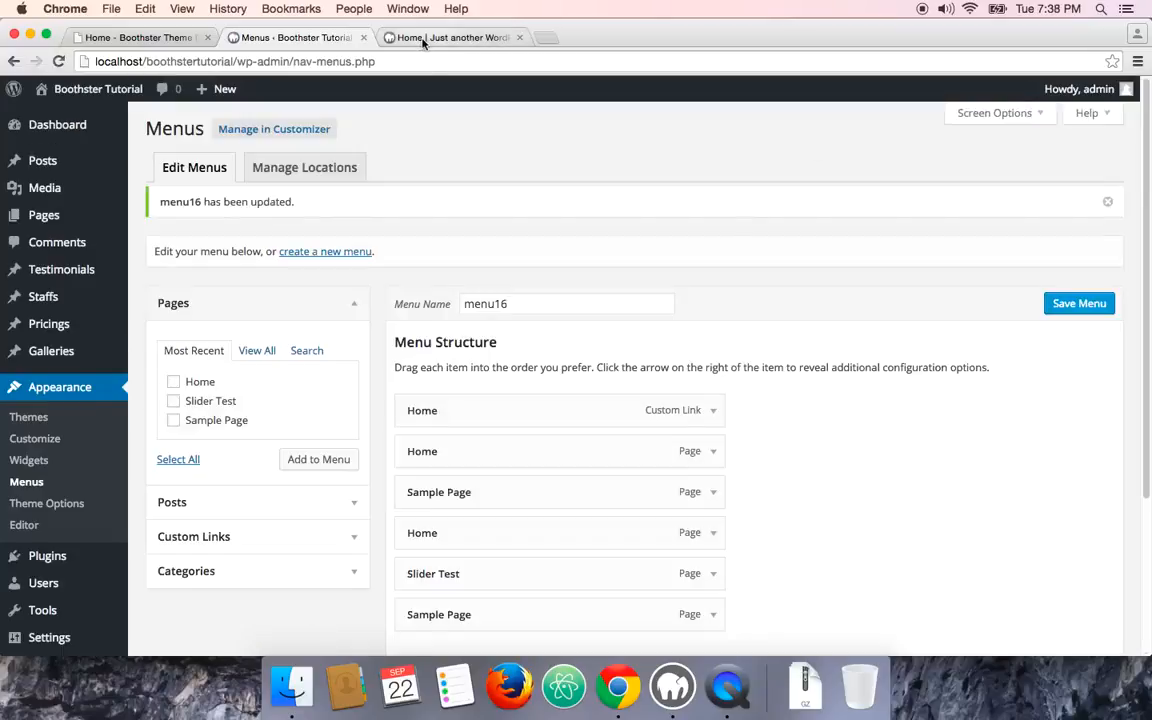
- Check the menu on the local front page, and step through the homepage slider on the Boothster demo site
click(422, 40)
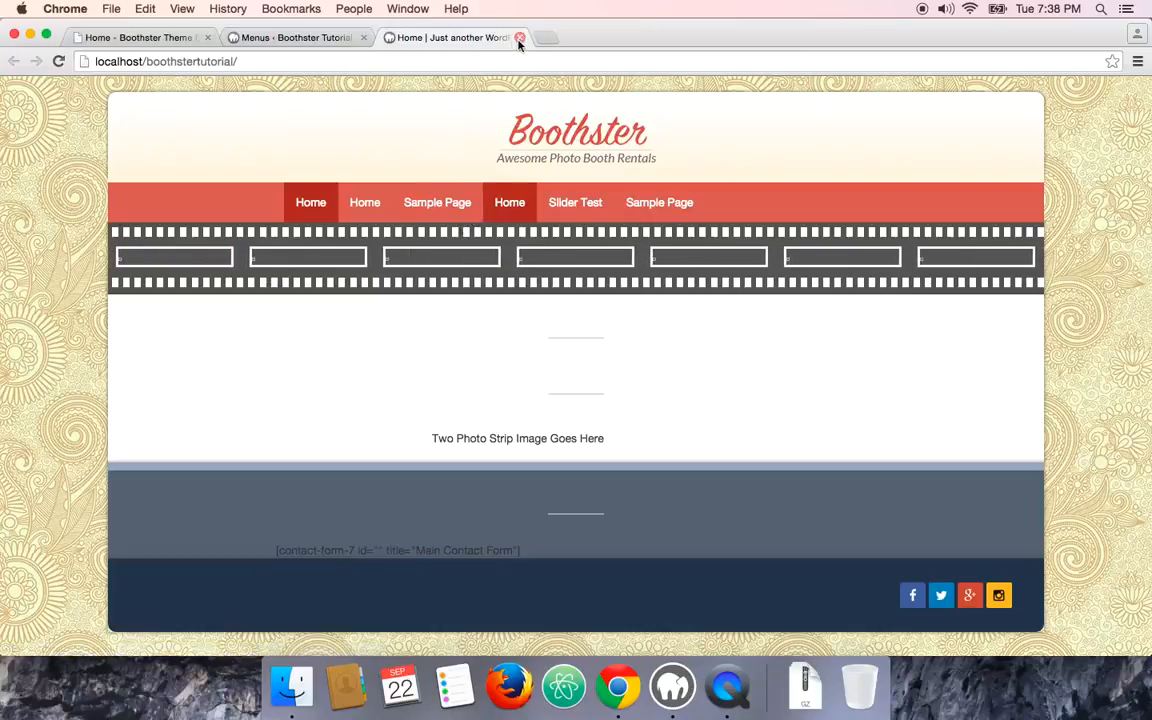
click(166, 38)
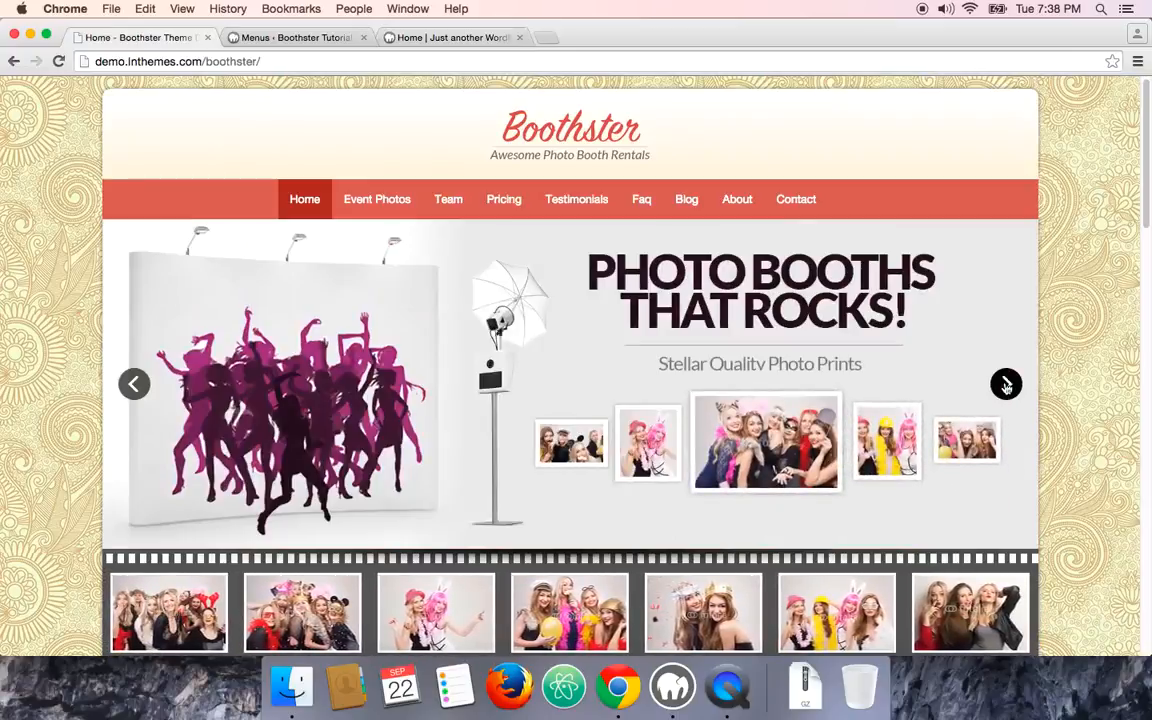
click(1006, 384)
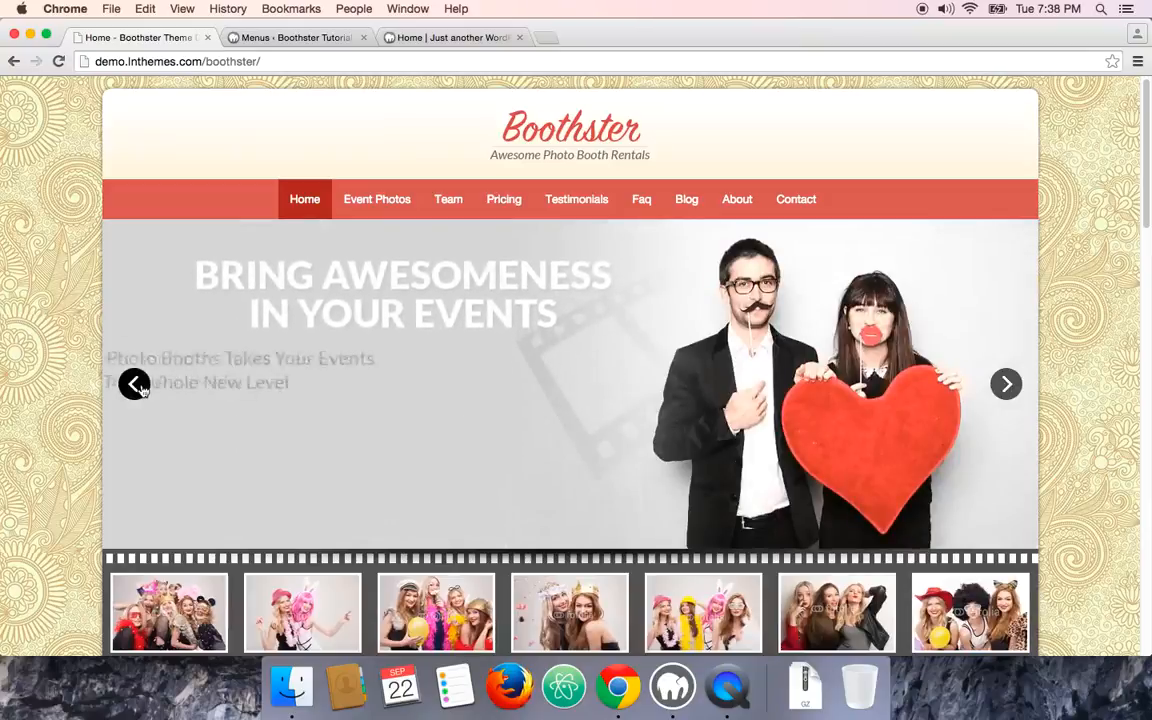
click(137, 385)
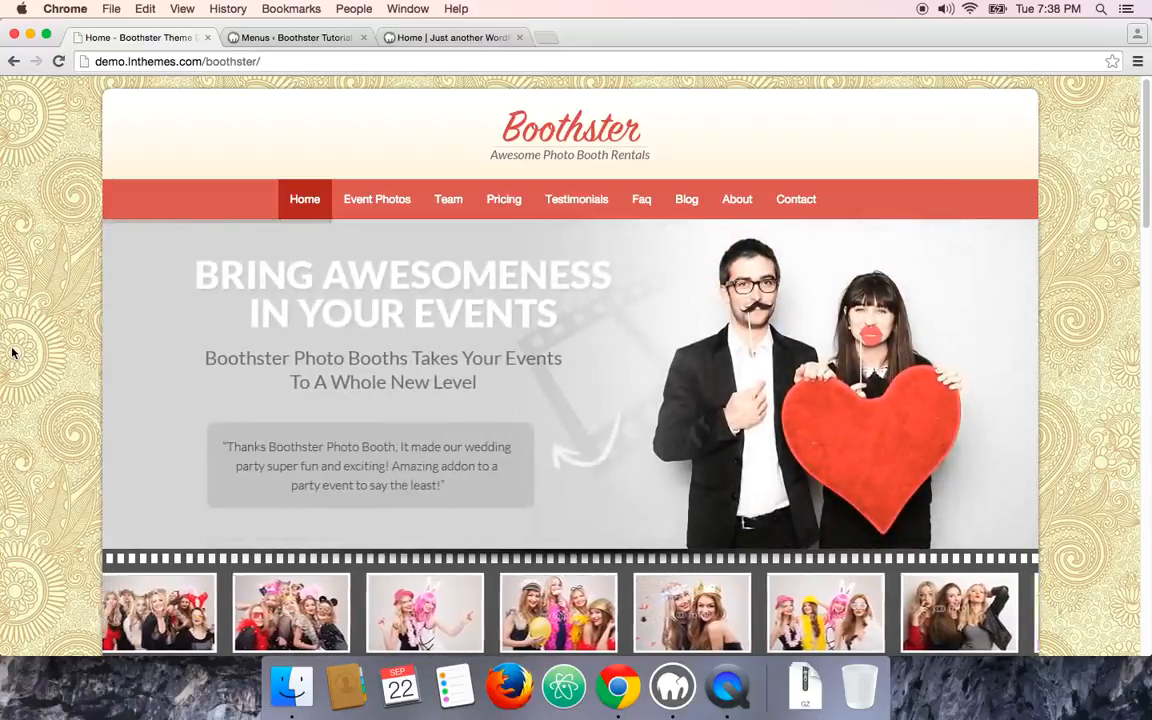
mouse_move(334, 267)
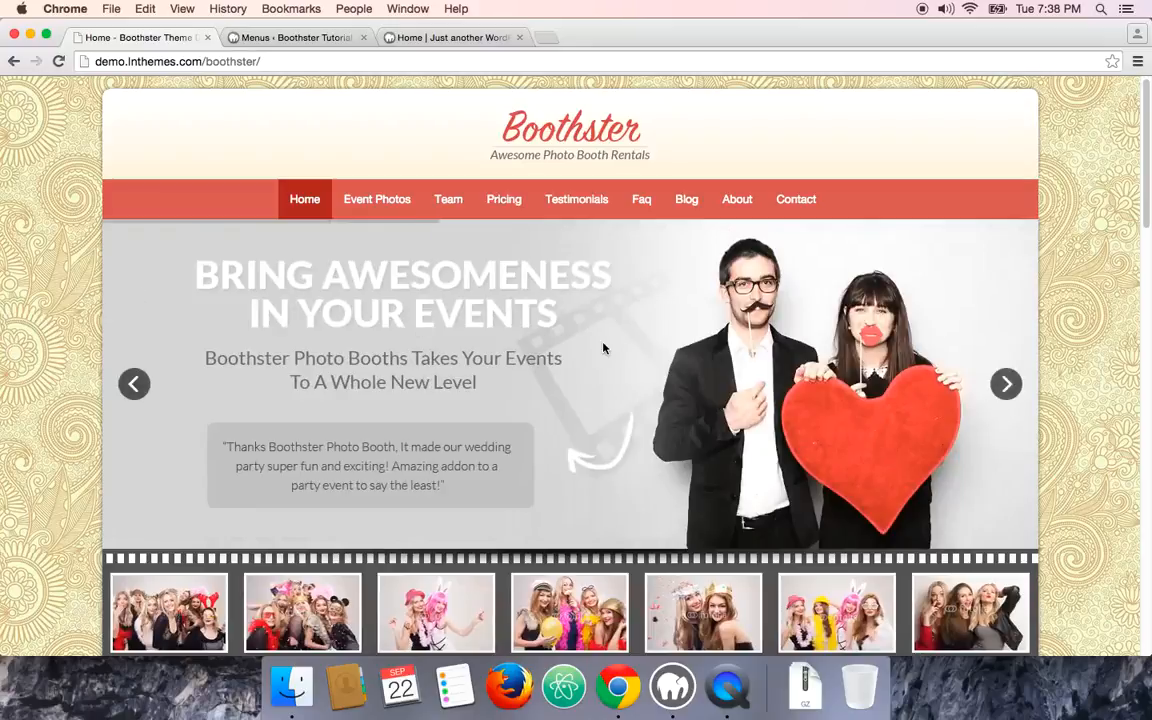
- Return to the dashboard and open the upload form for adding a new plugin
click(299, 38)
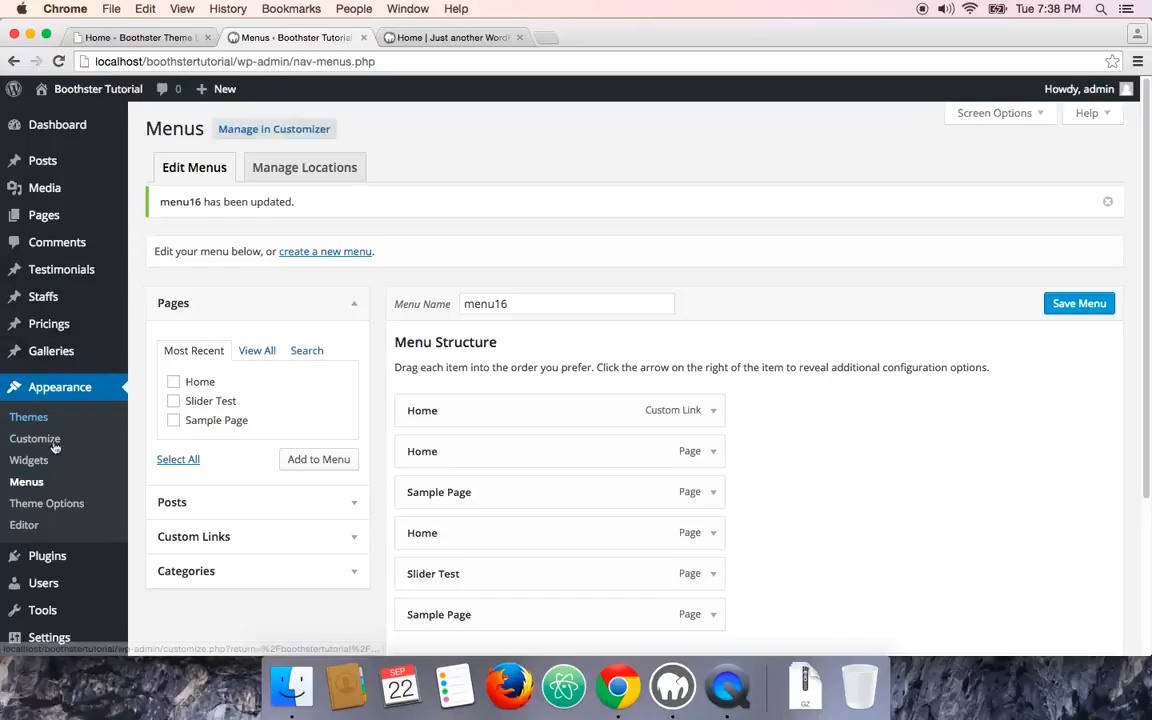
scroll(57, 520, down, 1)
mouse_move(58, 563)
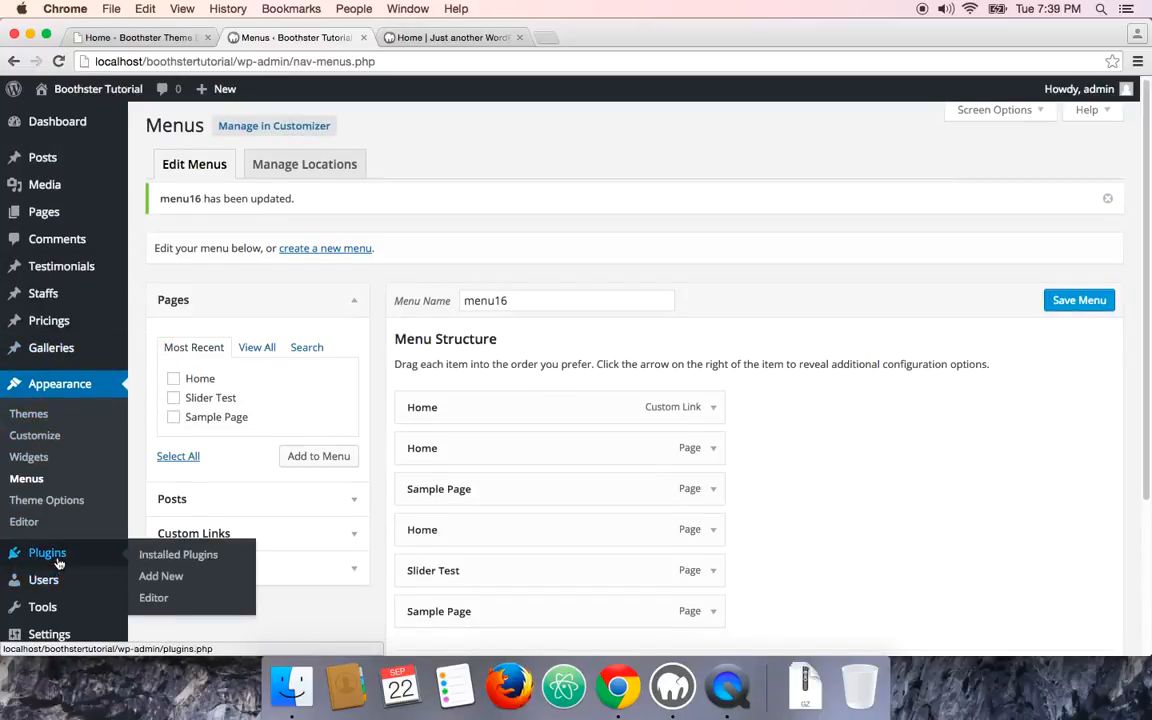
scroll(58, 563, down, 3)
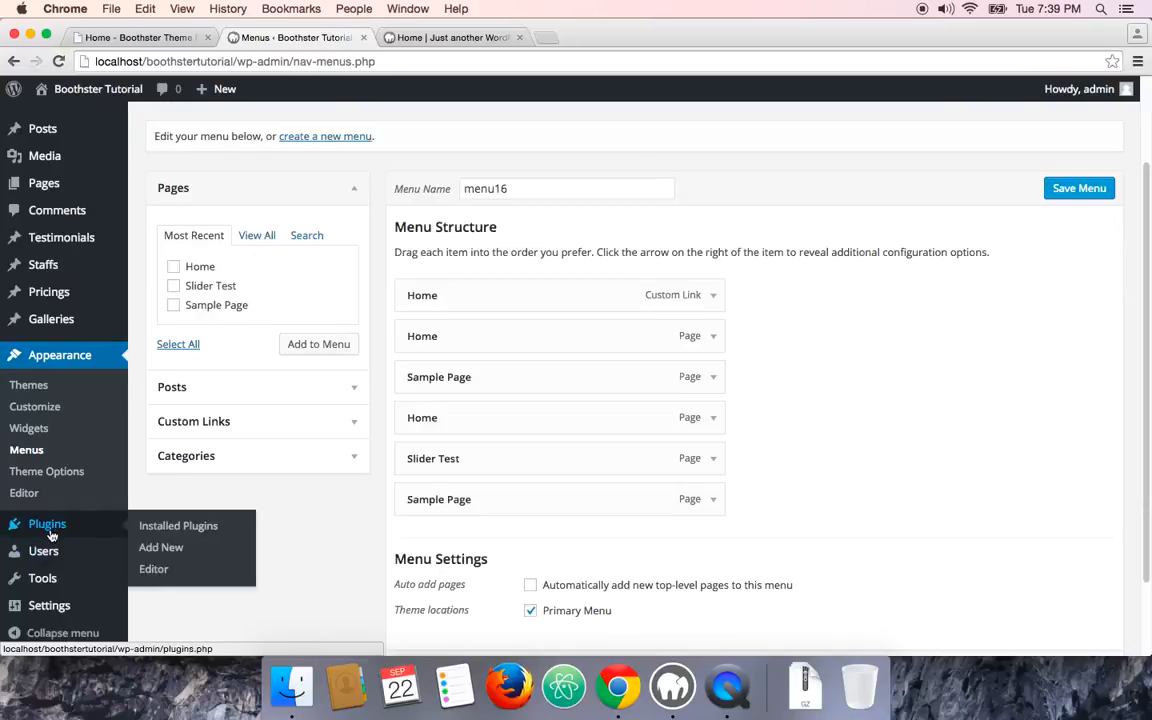
click(164, 553)
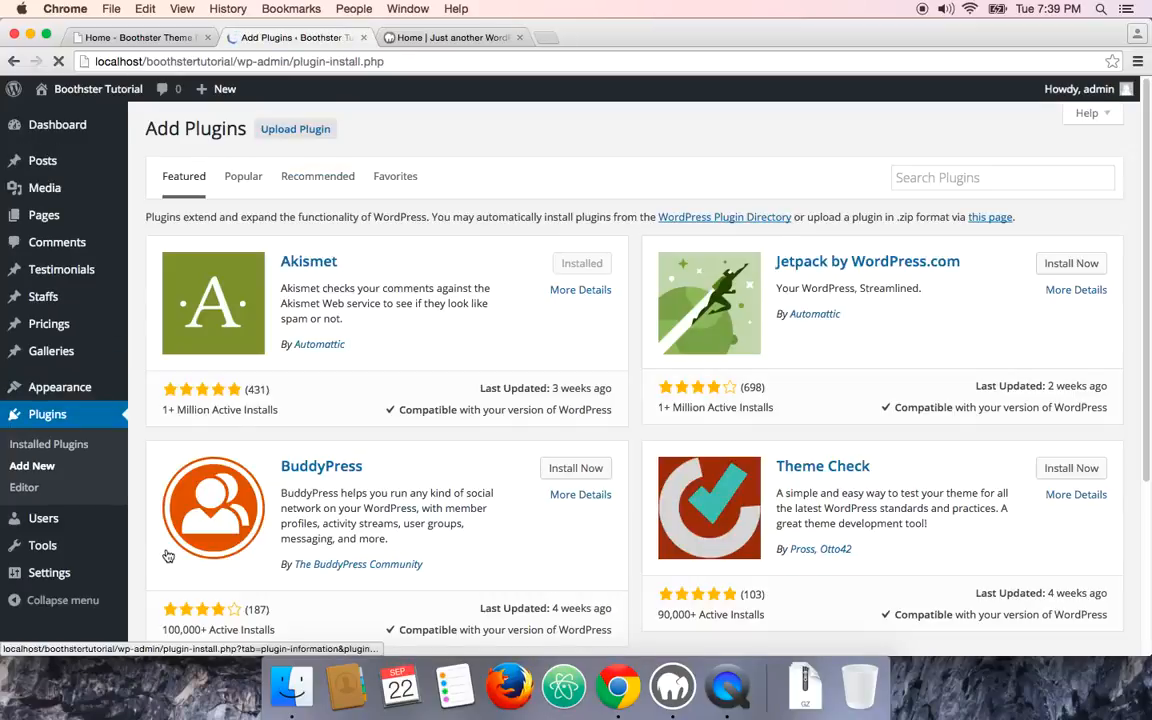
click(294, 133)
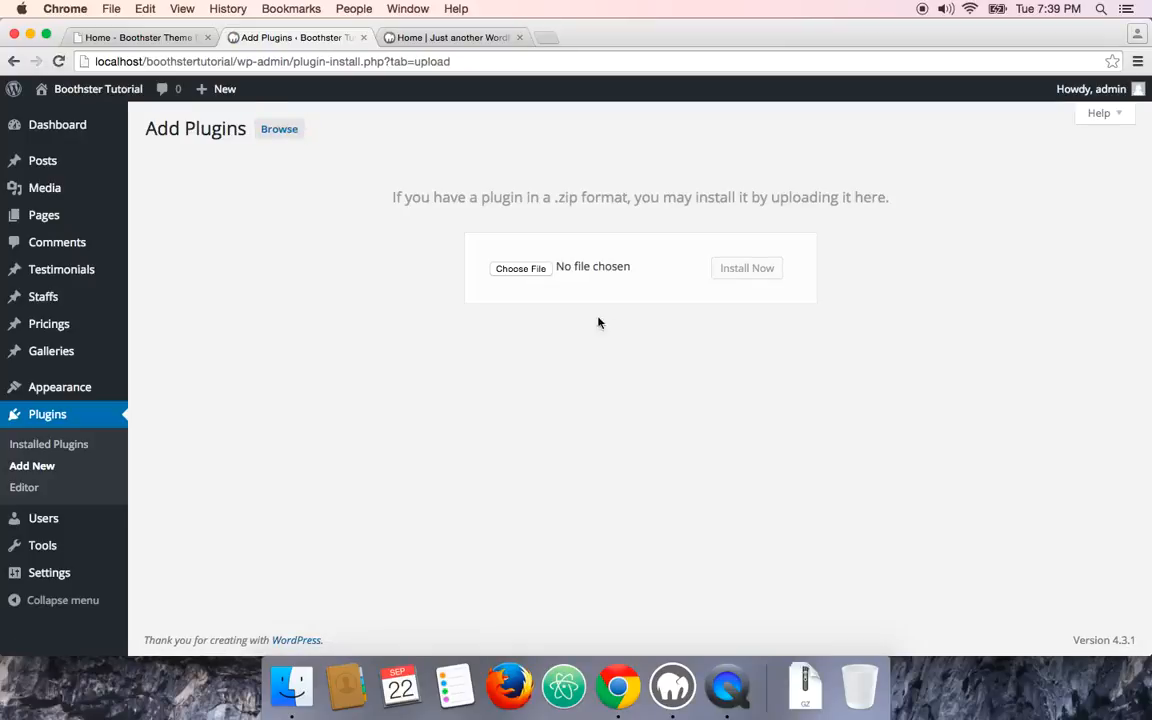
- Upload revslider.zip from the Required Plugins subfolder of boothster-theme on the Desktop, then install and activate the plugin
click(528, 271)
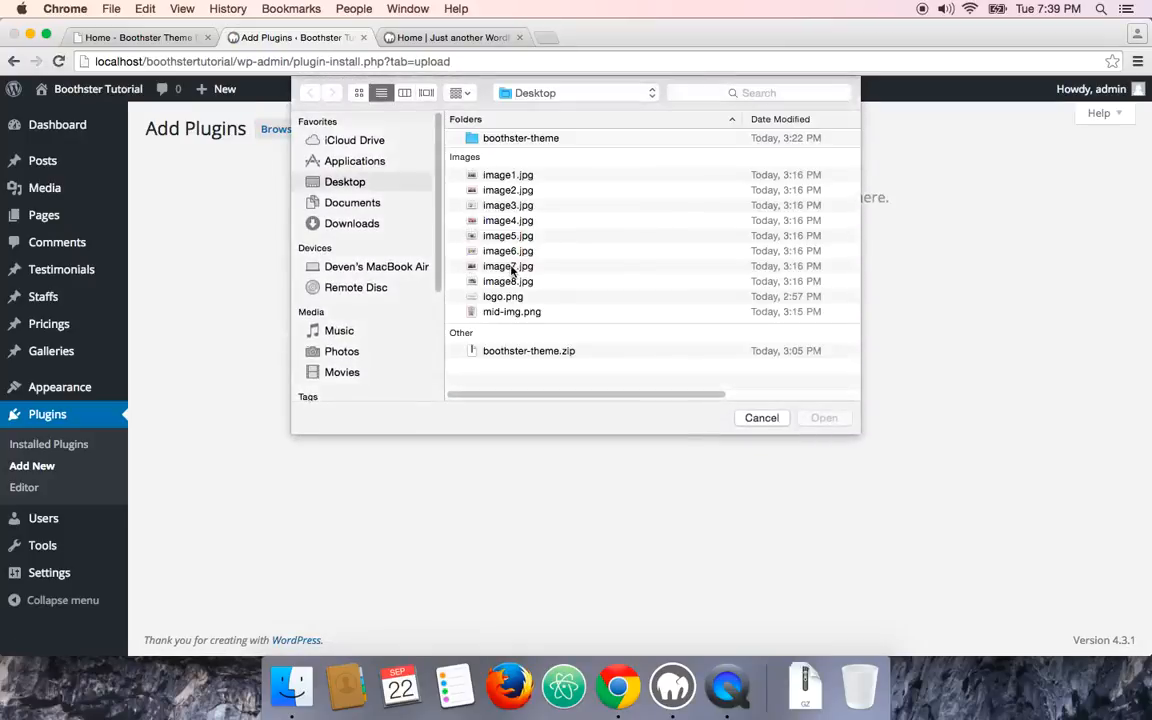
double_click(528, 140)
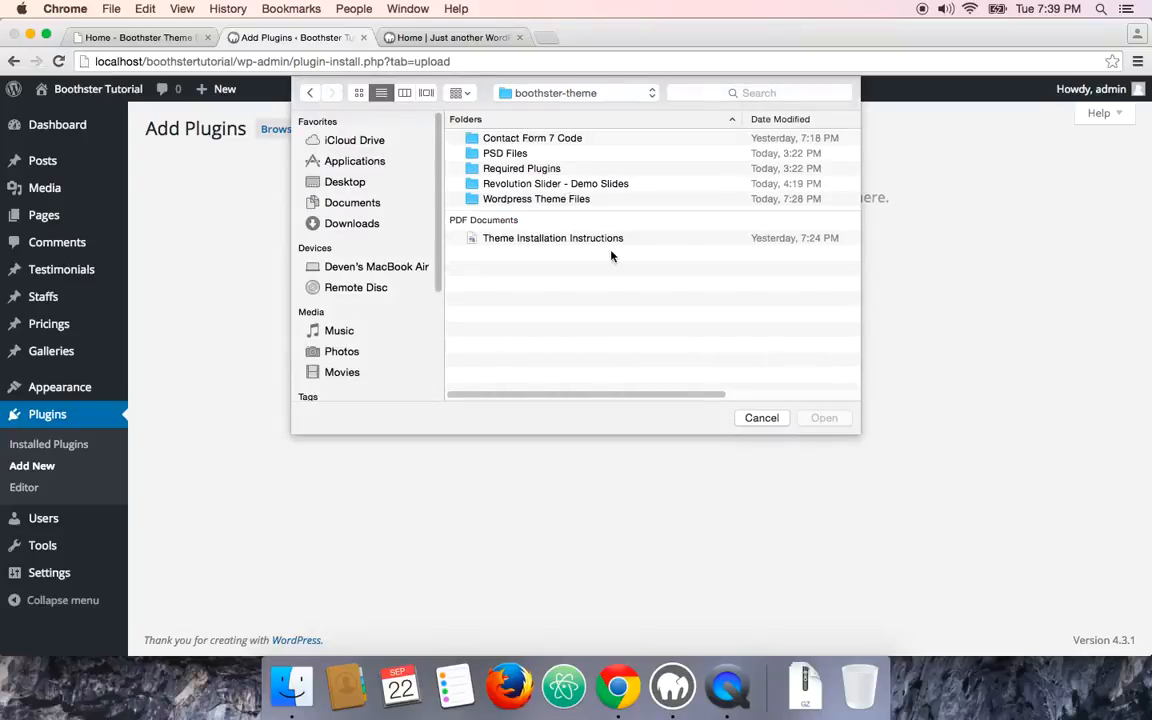
double_click(516, 169)
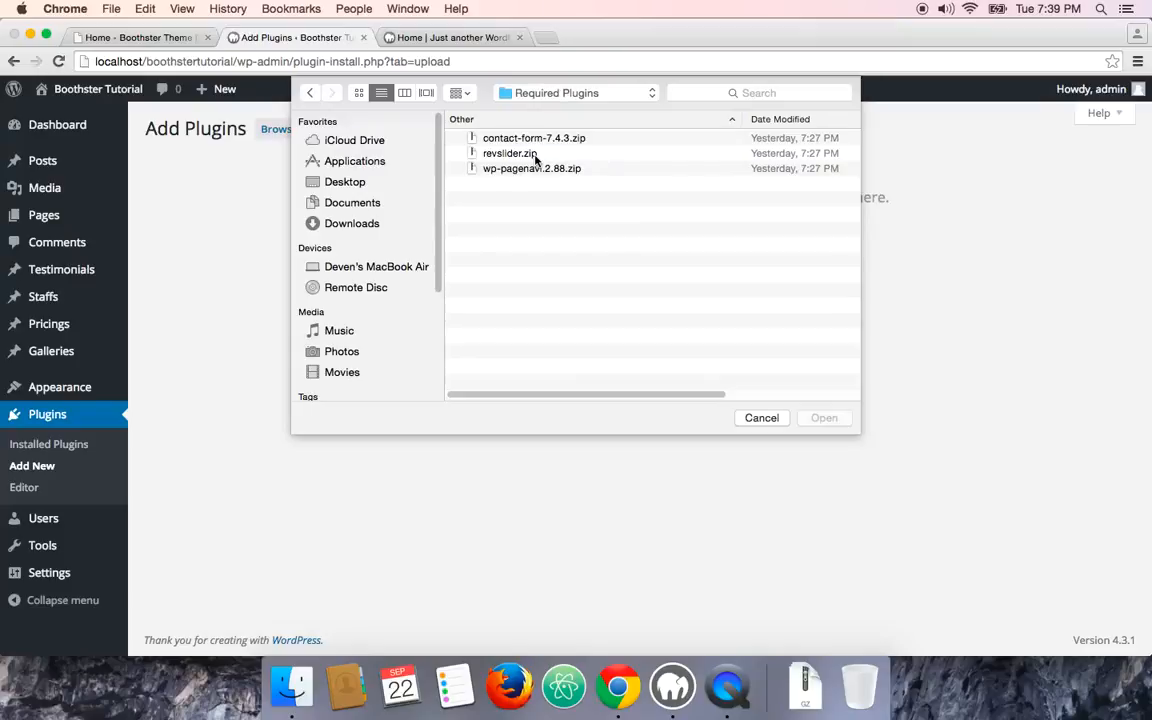
click(822, 418)
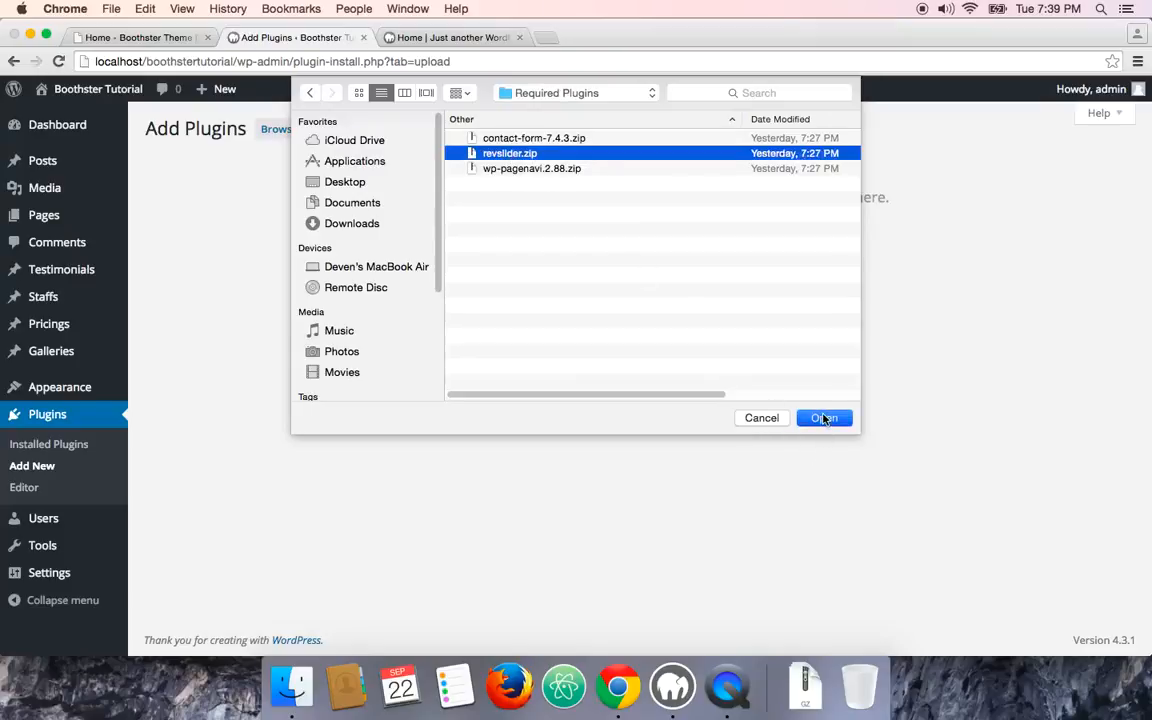
click(746, 270)
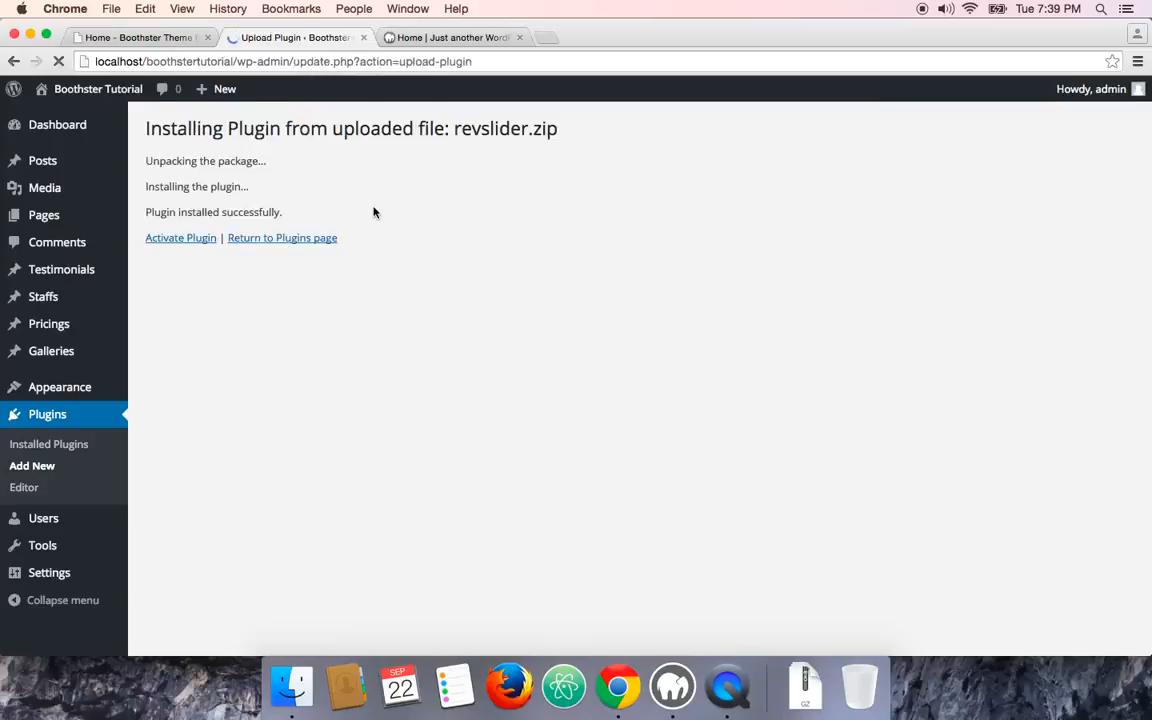
click(183, 242)
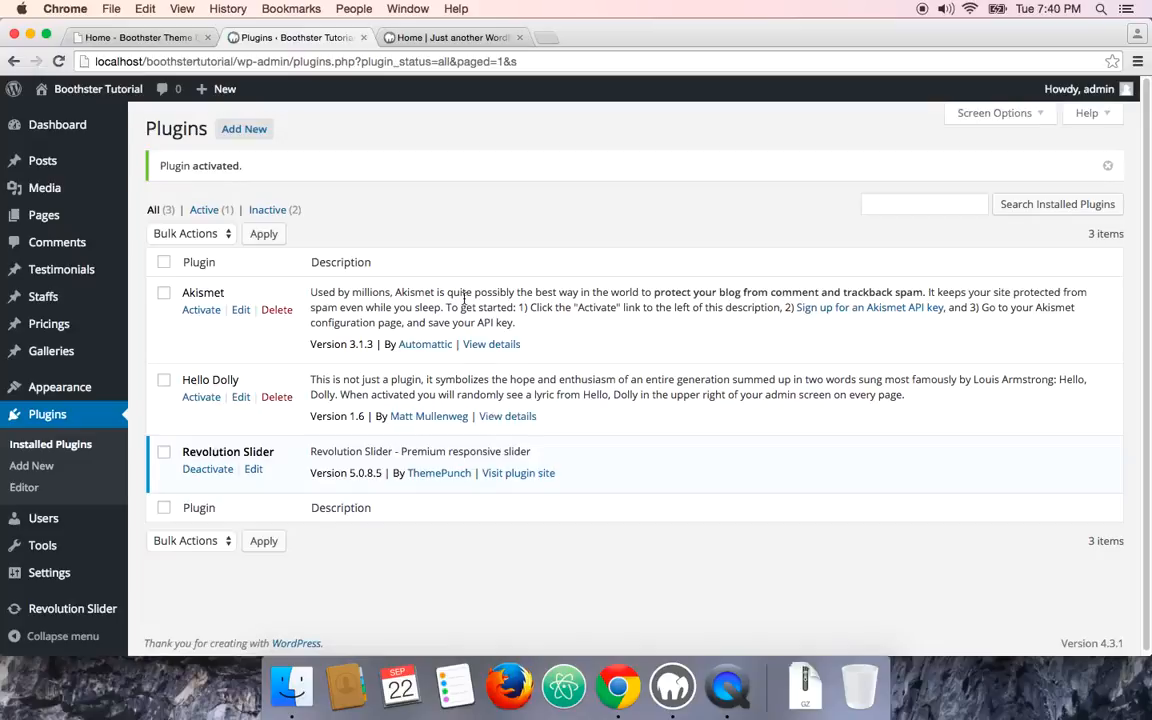
- Open the Revolution Slider overview page and start importing a slider
scroll(165, 425, down, 1)
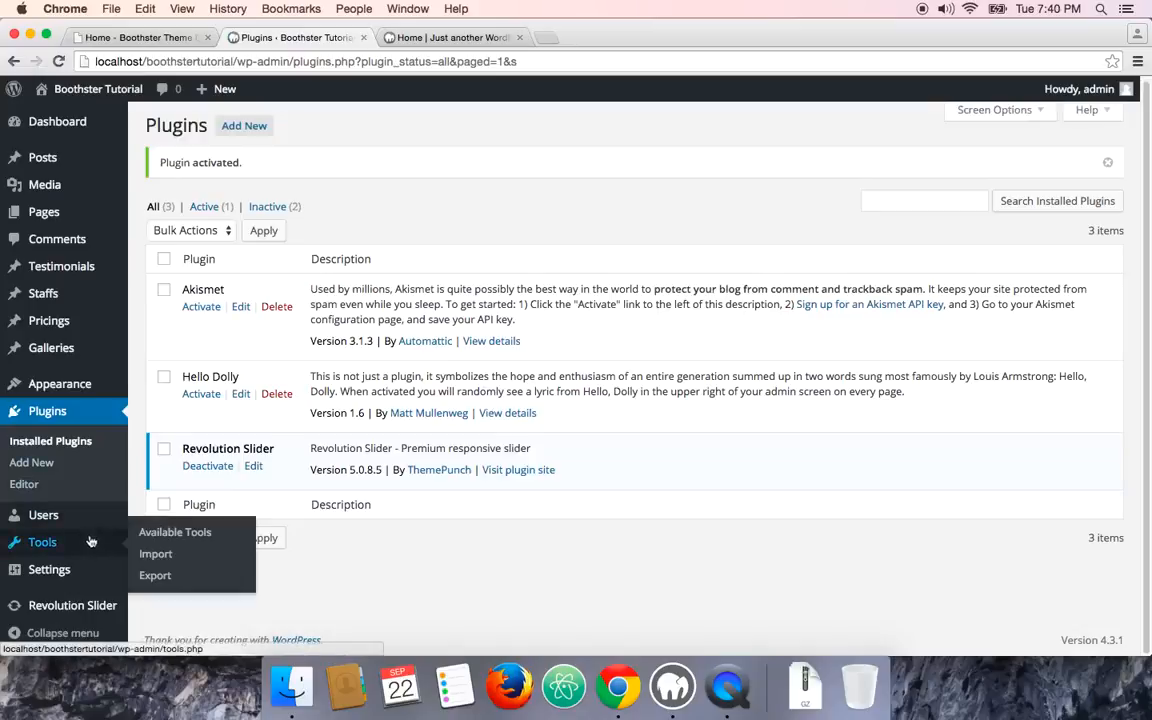
mouse_move(92, 606)
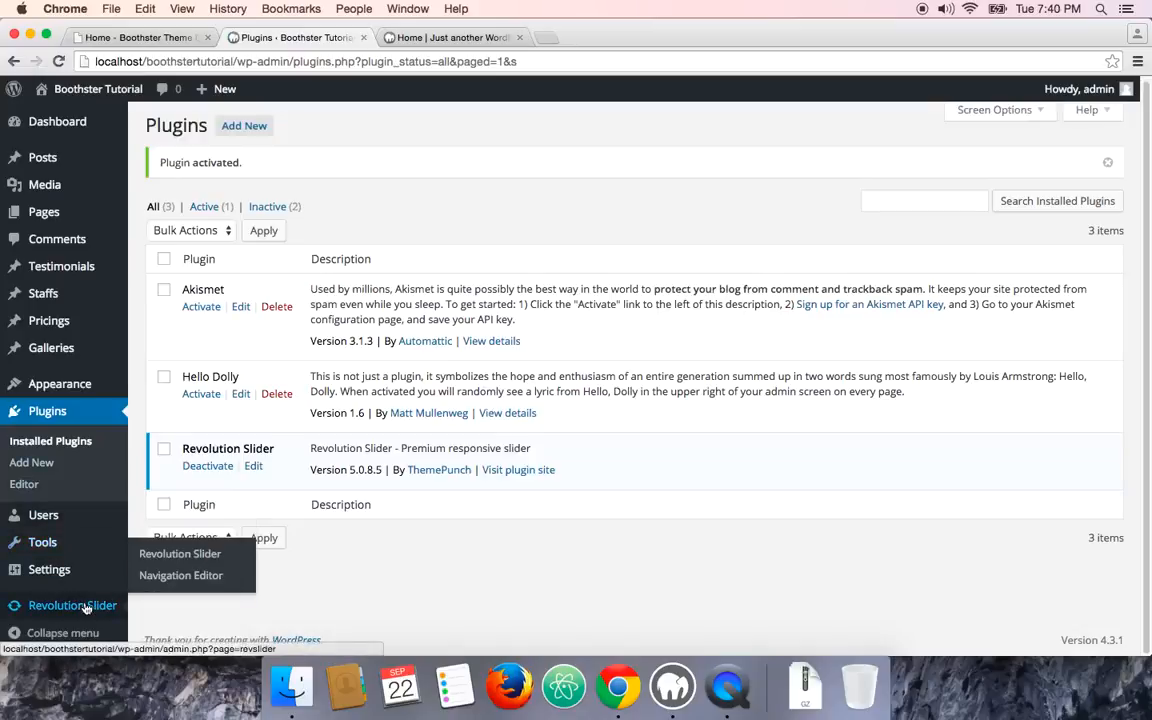
click(181, 558)
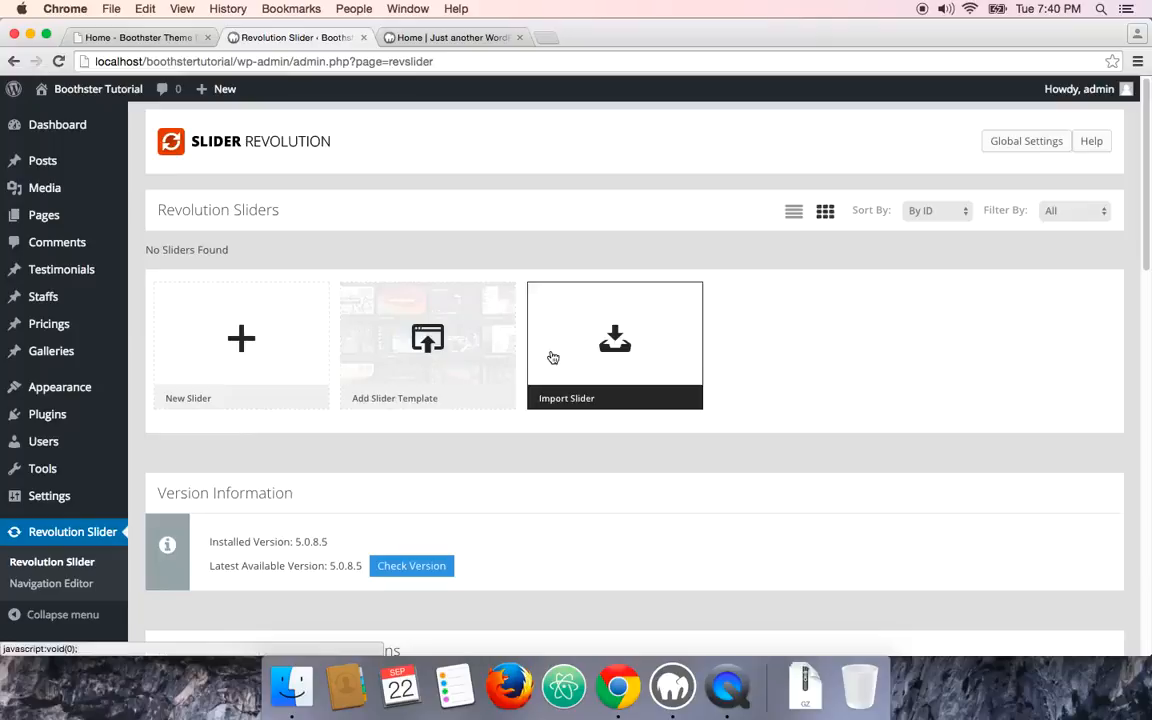
scroll(680, 342, down, 1)
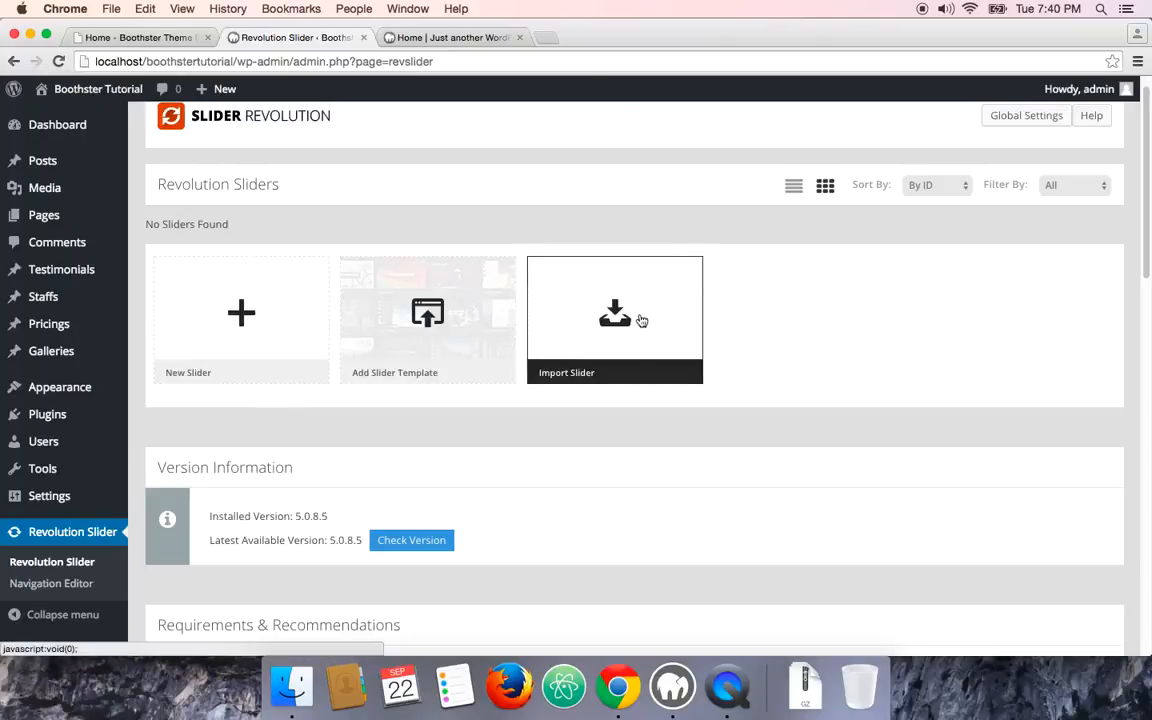
click(597, 332)
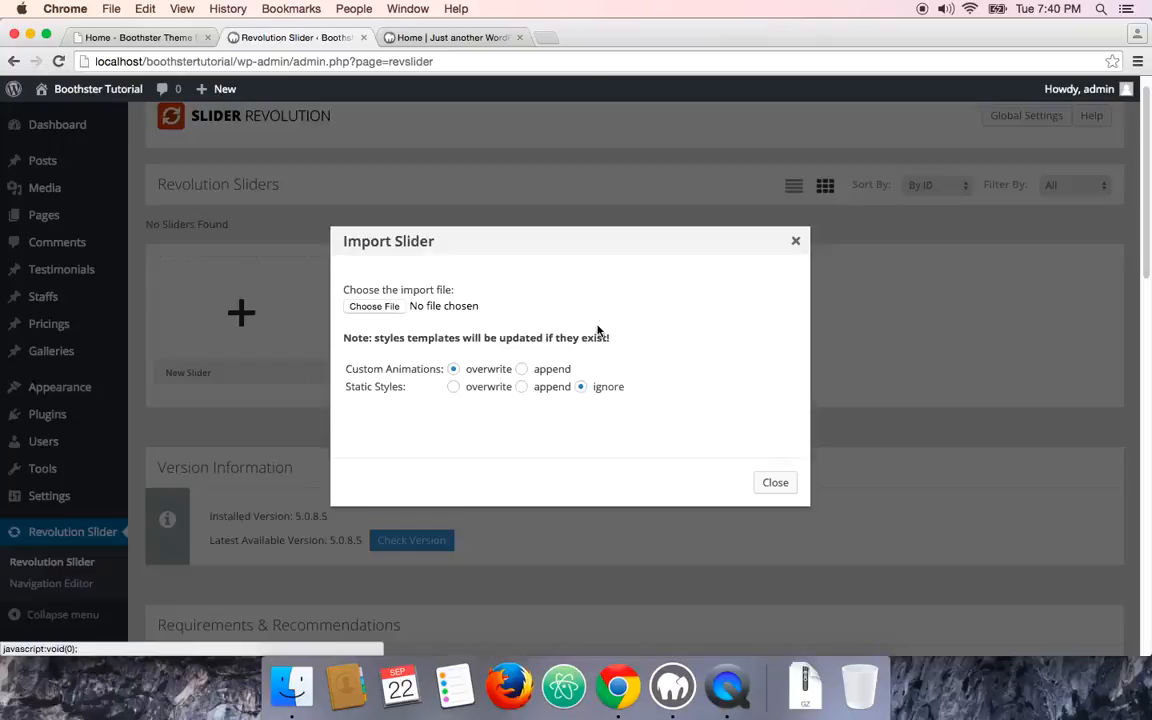
- Import boothsterslider.zip from the Revolution Slider - Demo Slides subfolder of boothster-theme on the Desktop
click(388, 306)
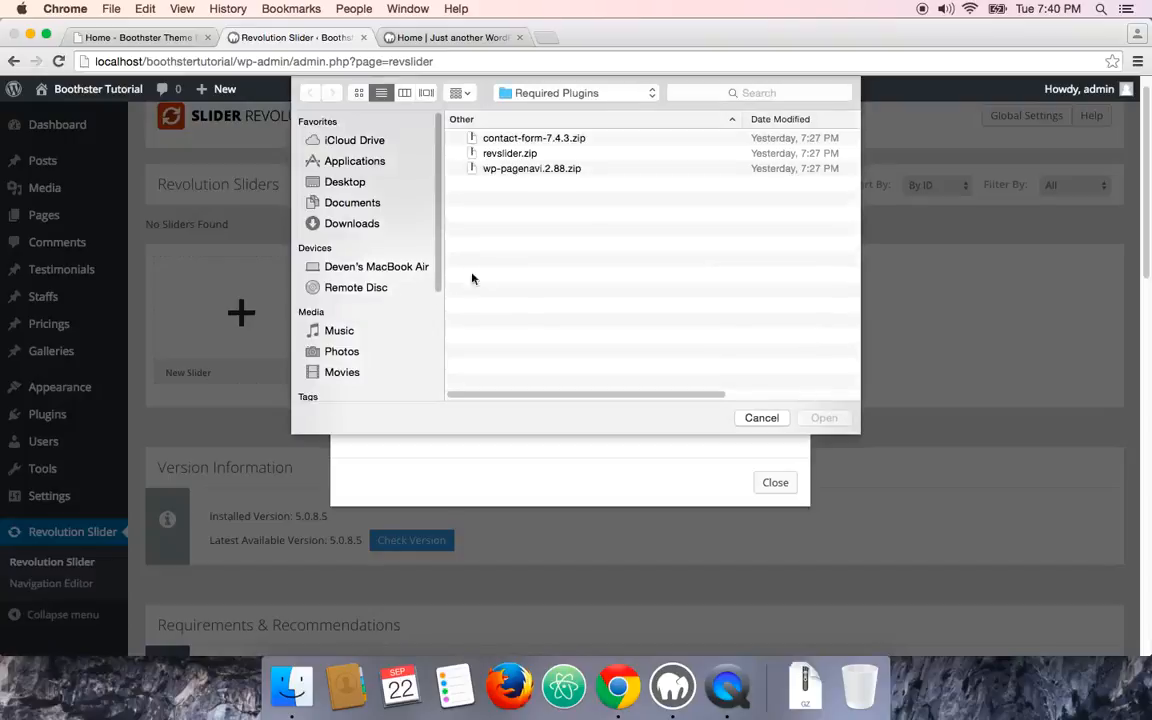
click(342, 181)
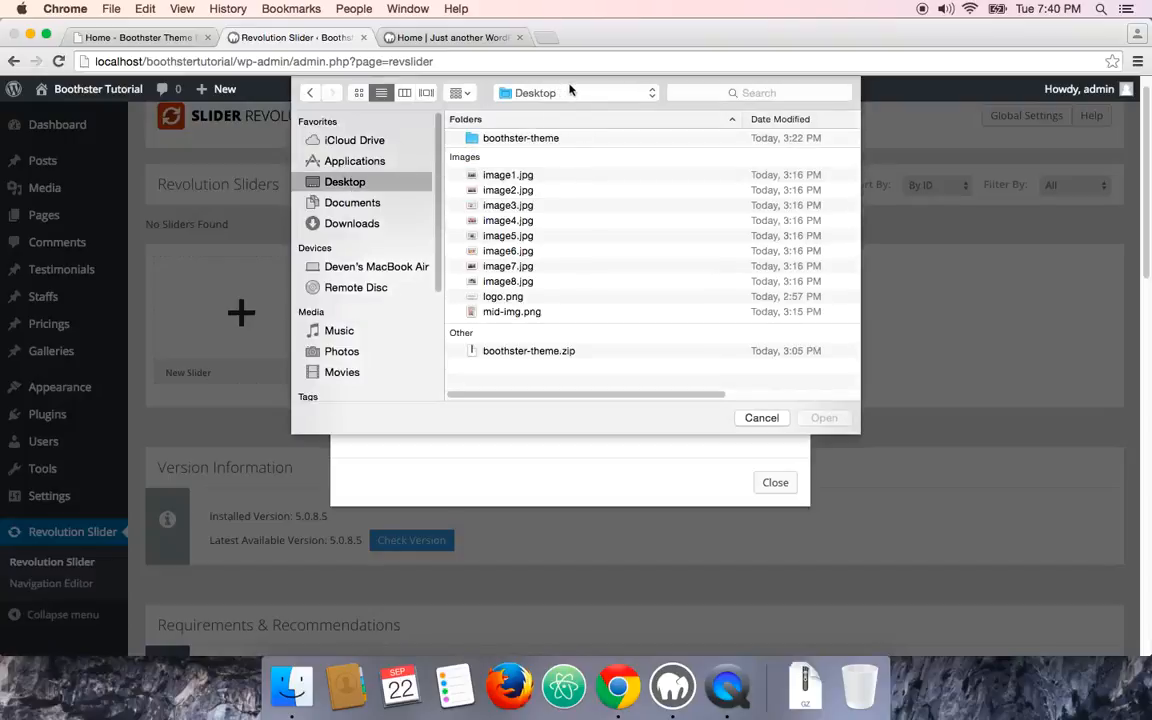
double_click(530, 140)
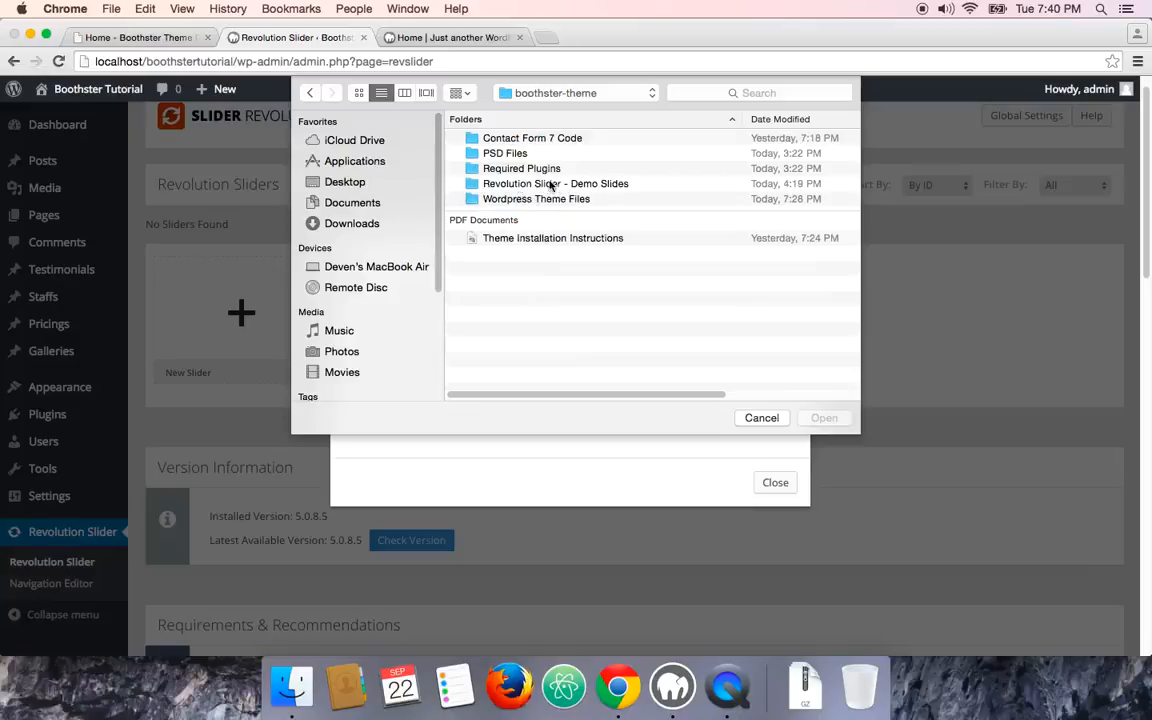
double_click(607, 188)
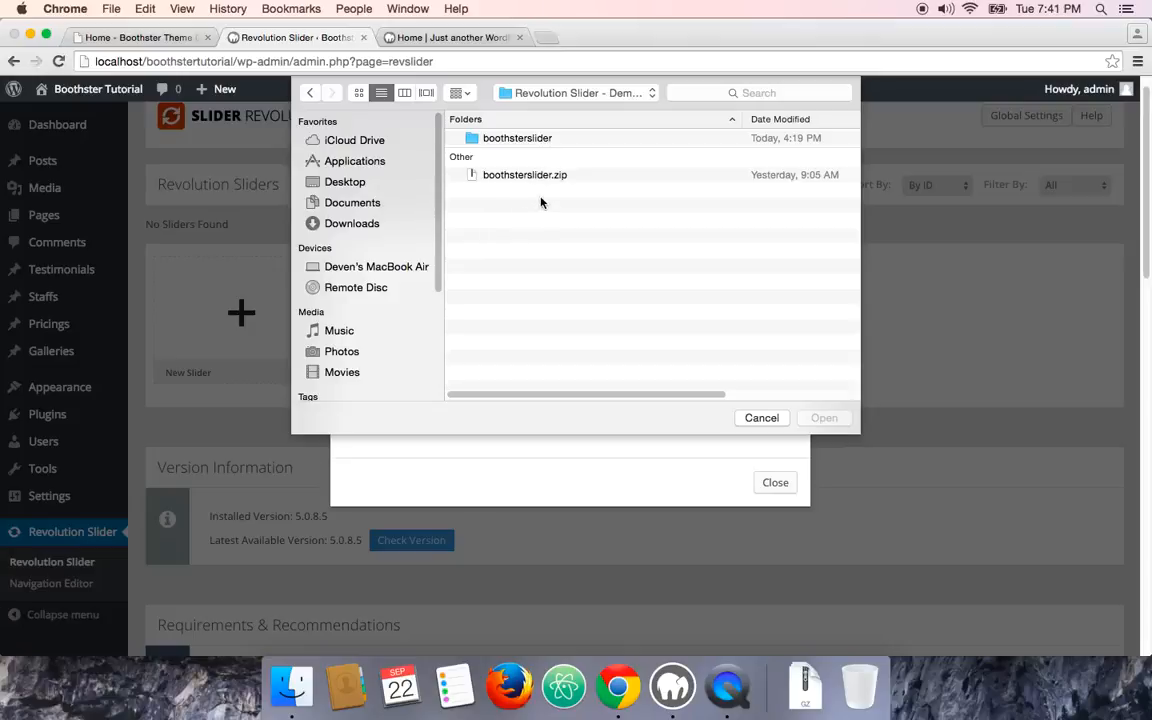
click(555, 177)
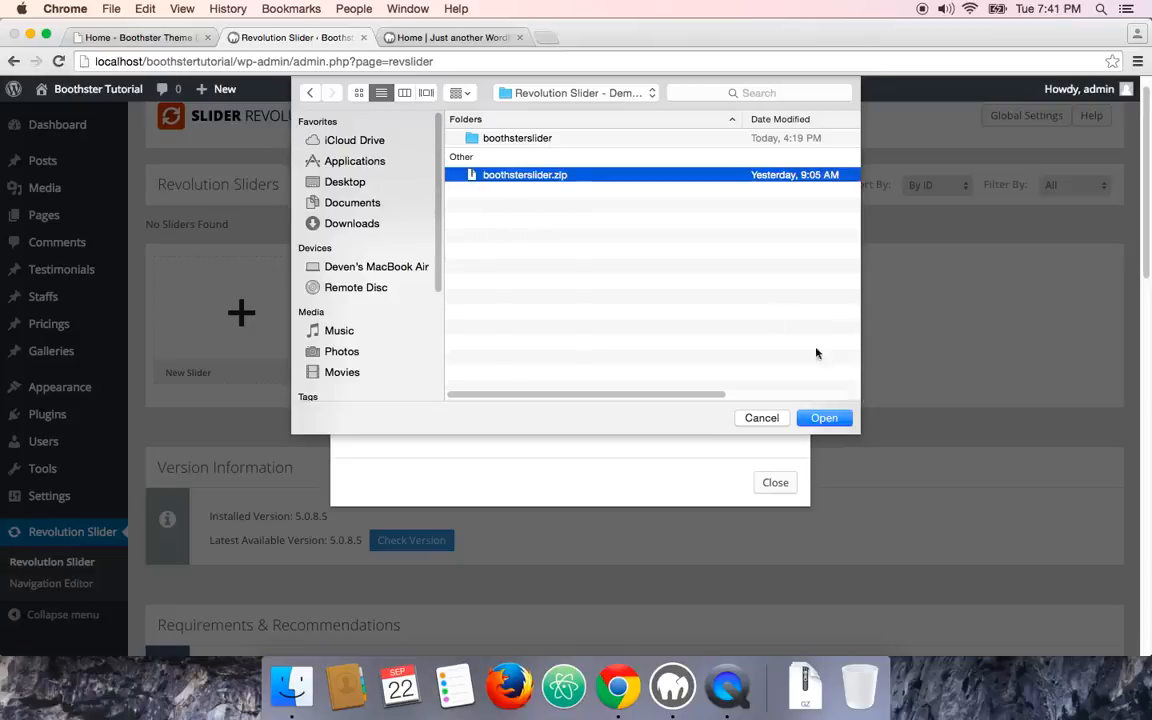
click(823, 419)
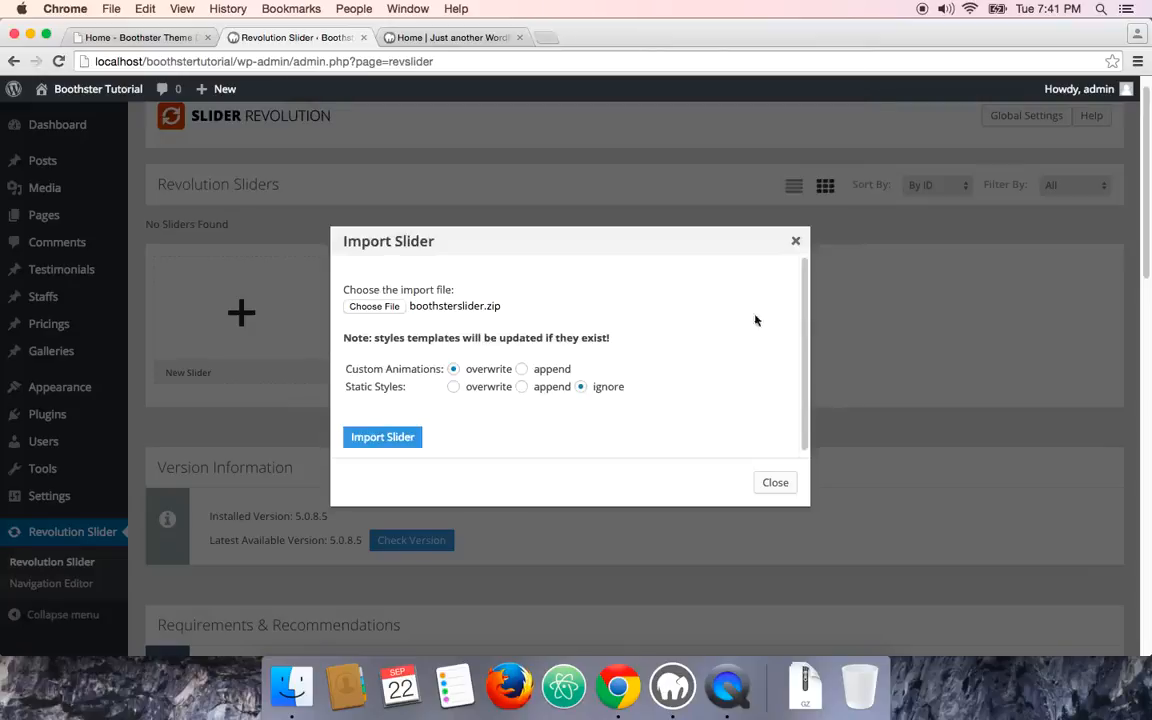
click(384, 440)
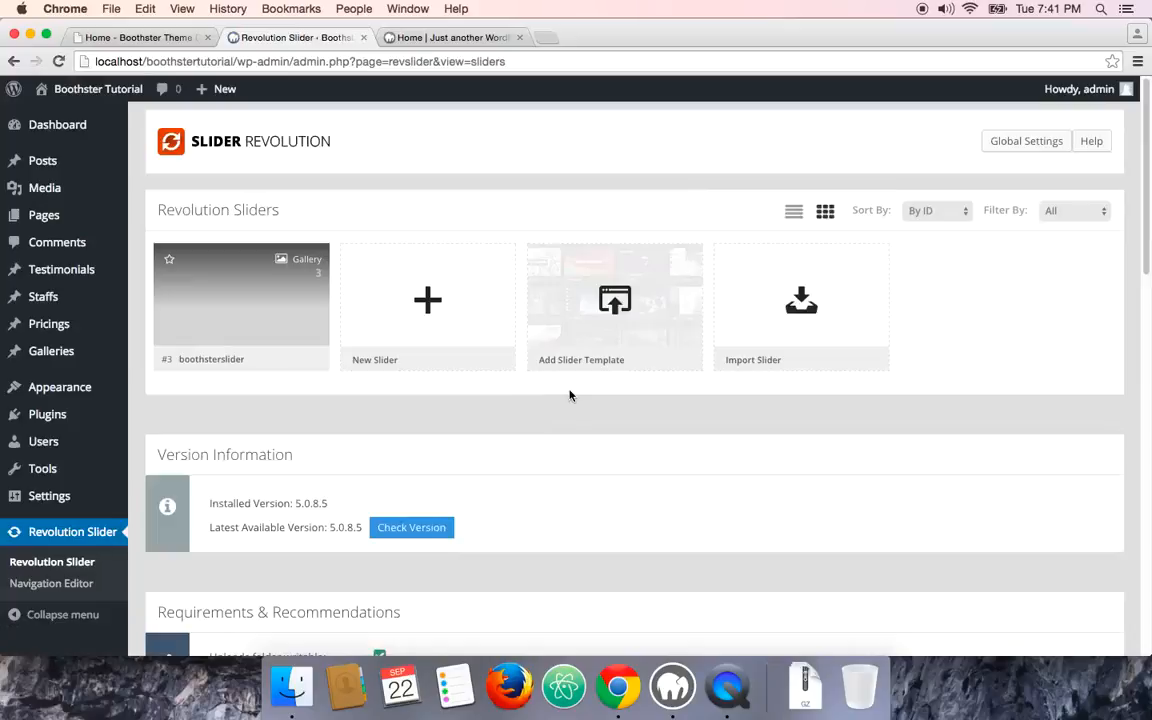
- Look over the slider overview page and open the slider settings of boothsterslider
scroll(508, 394, down, 1)
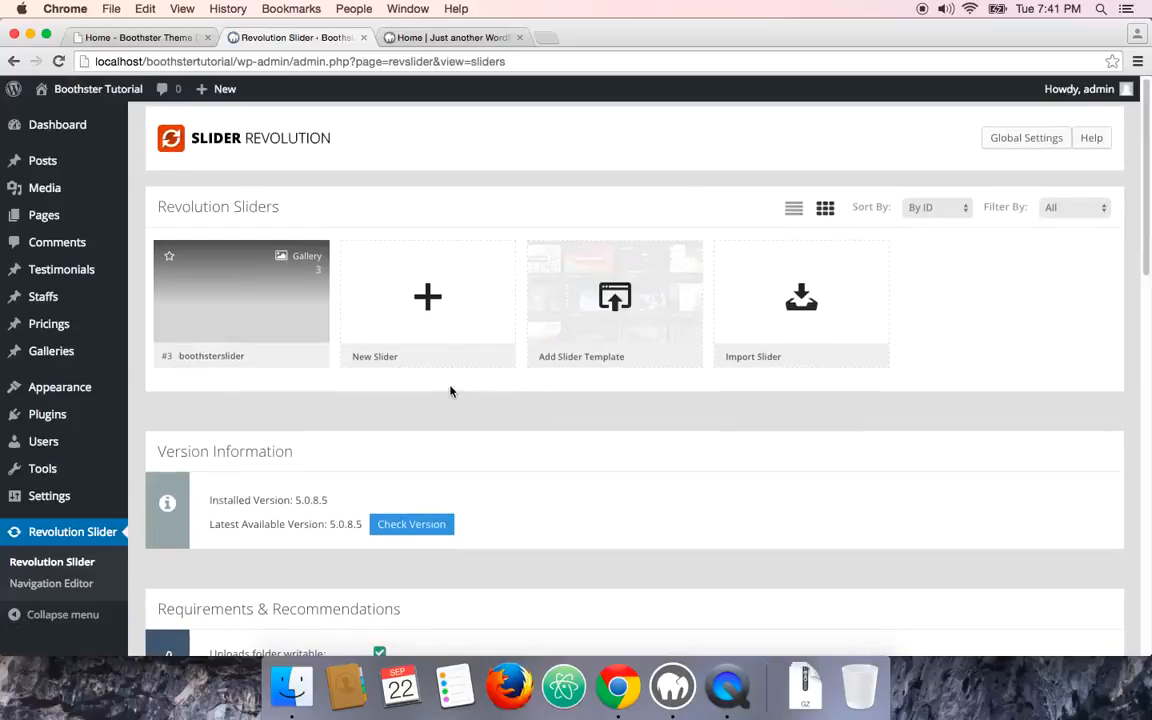
scroll(450, 391, down, 3)
scroll(451, 388, down, 10)
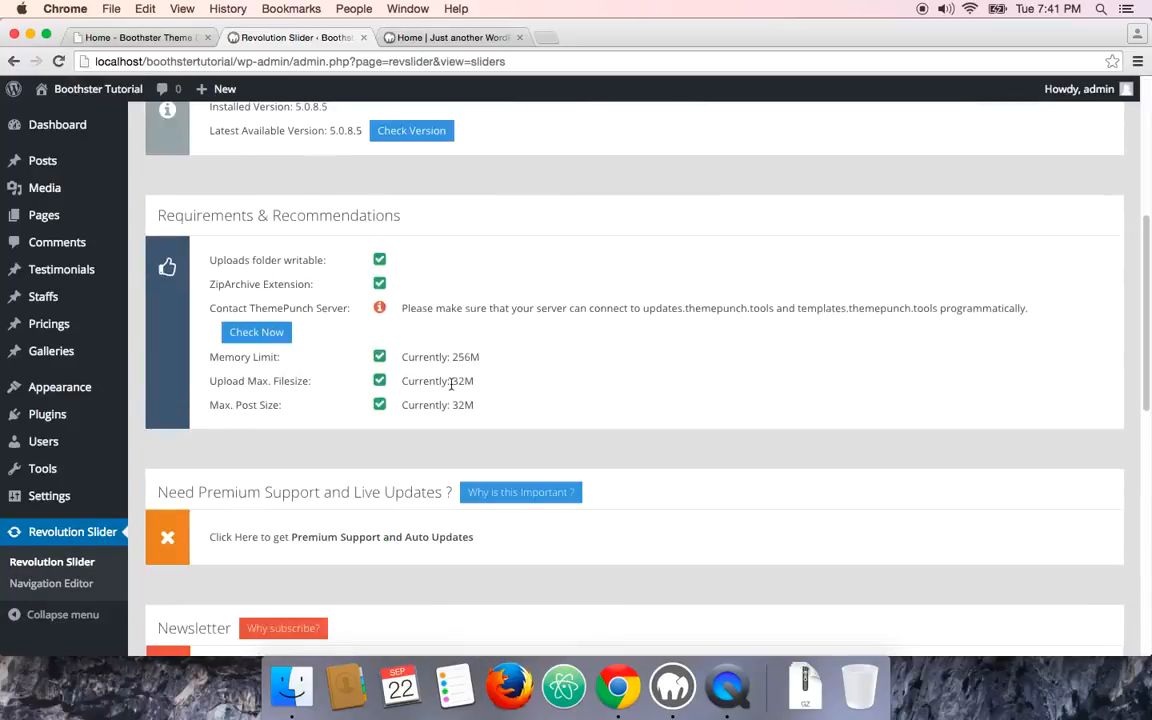
scroll(451, 388, up, 10)
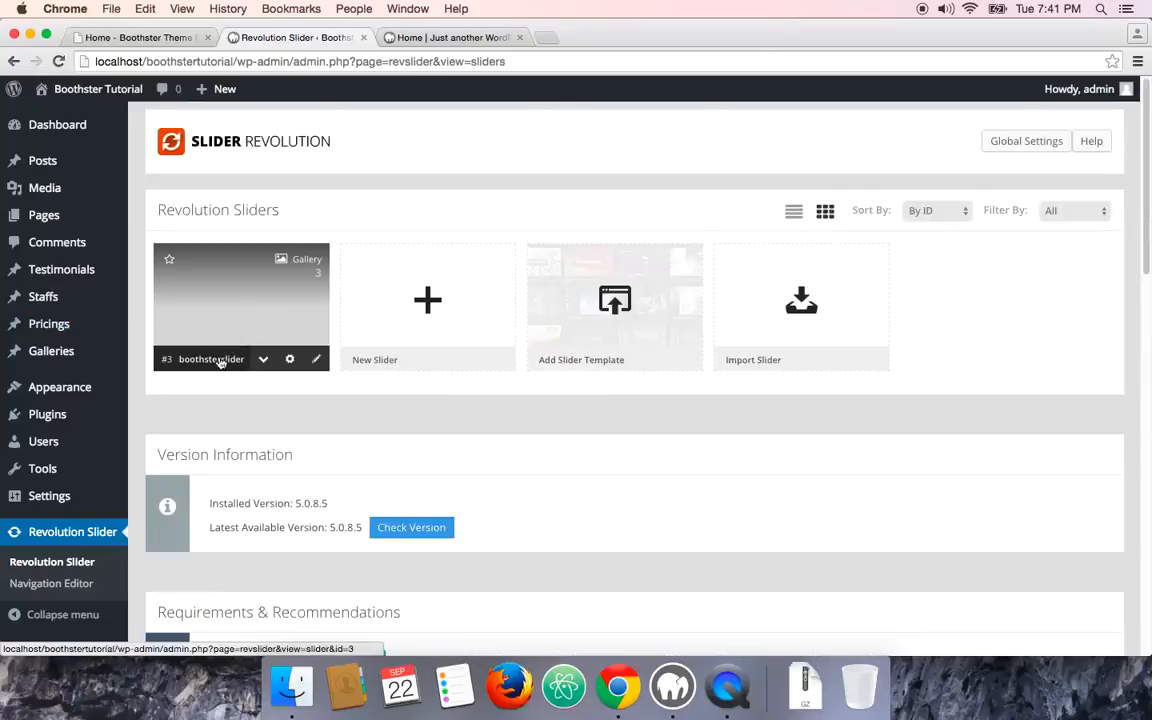
mouse_move(244, 342)
click(239, 297)
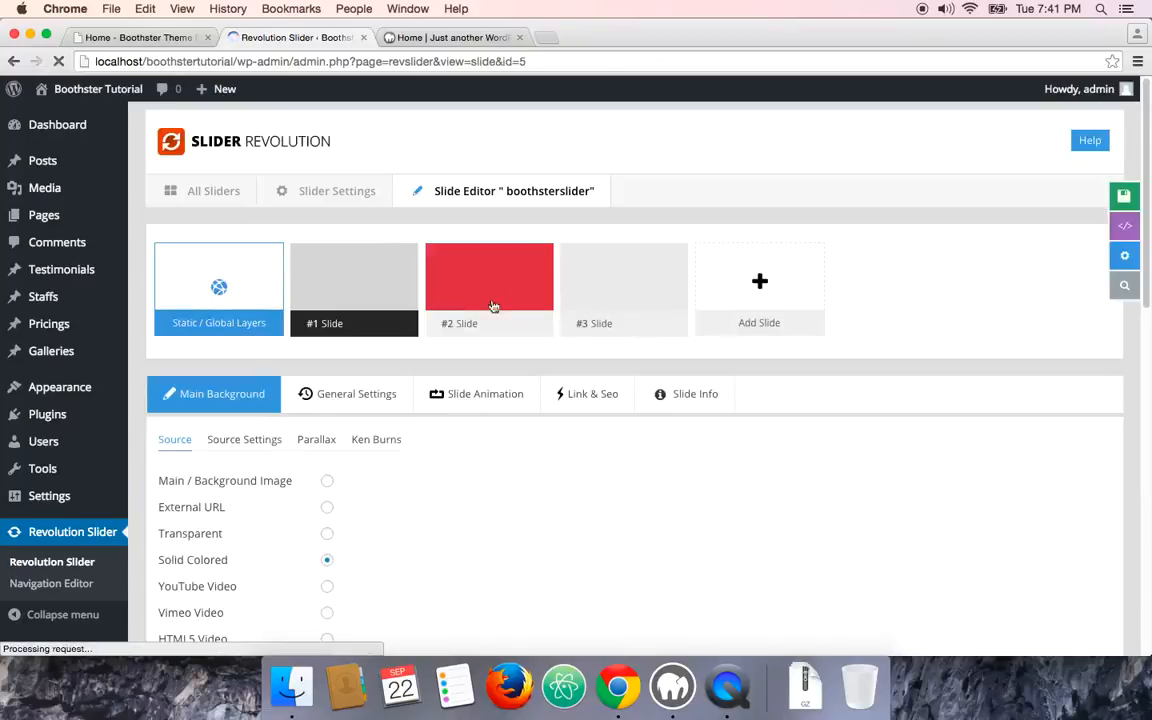
click(336, 197)
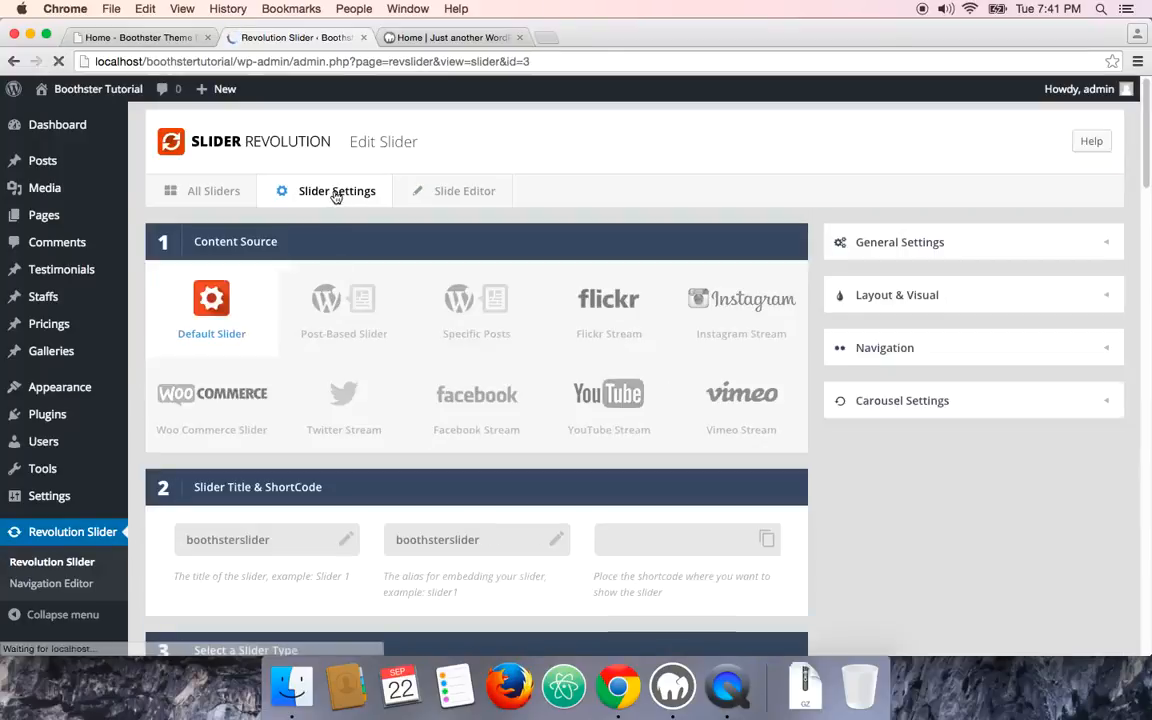
- Copy the boothsterslider shortcode from the Slider Title & ShortCode section
scroll(458, 324, down, 2)
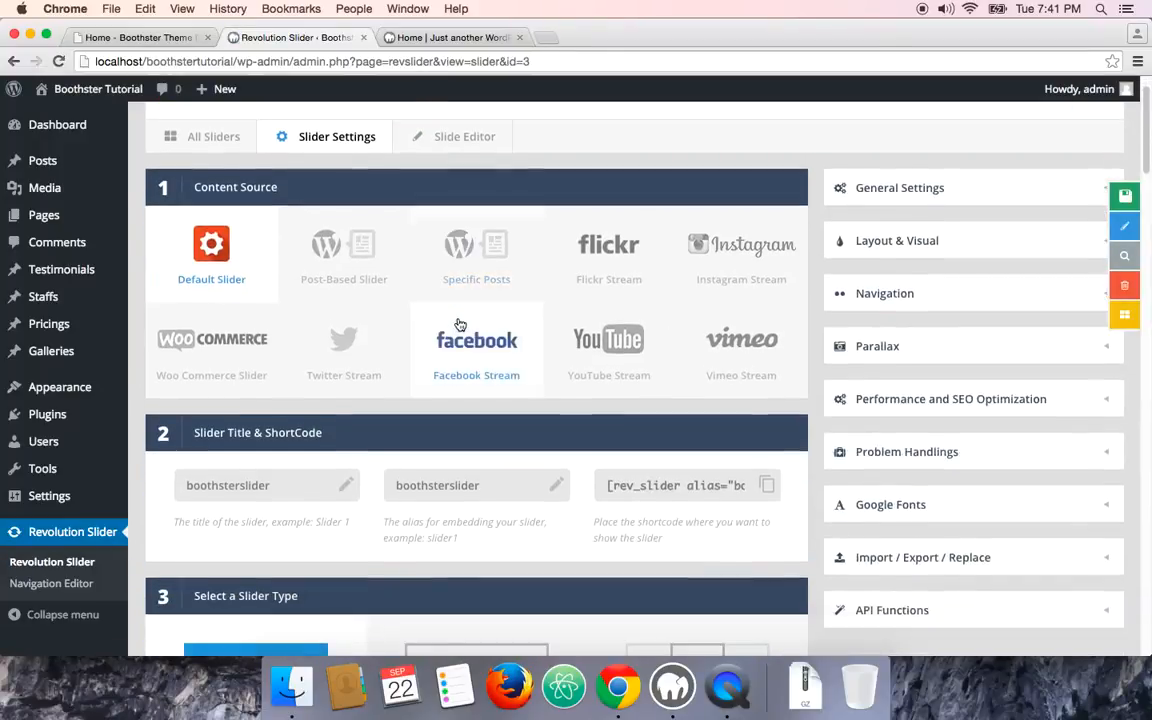
click(640, 486)
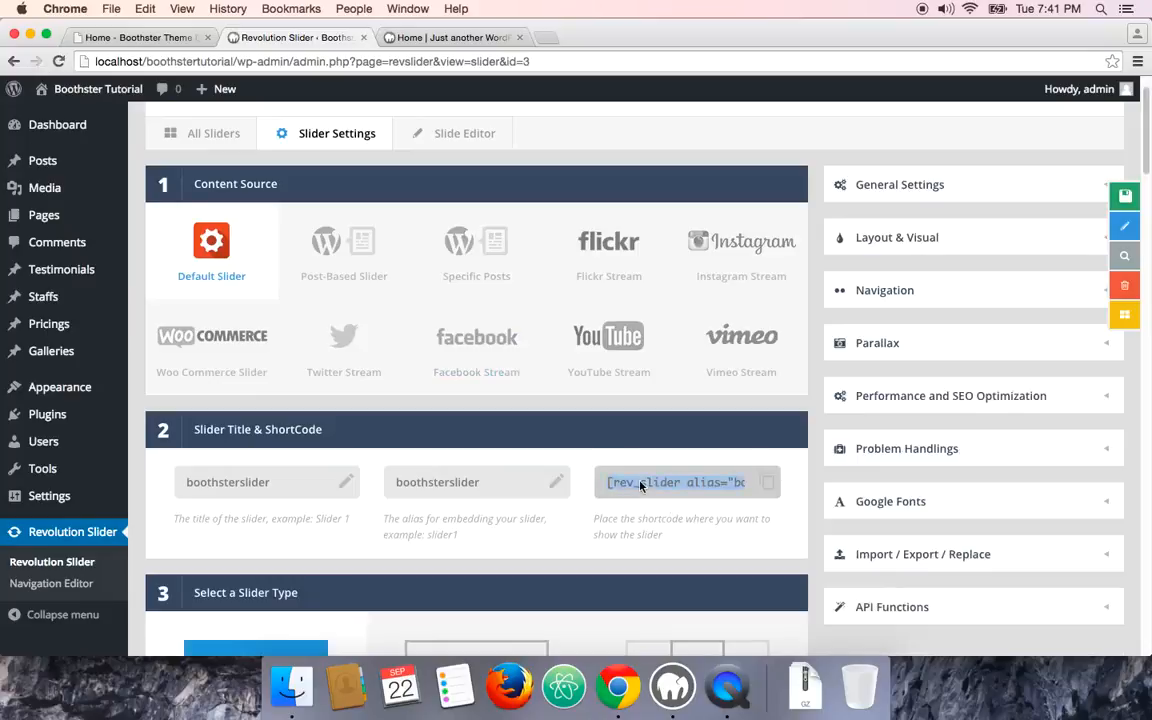
right_click(640, 486)
click(662, 495)
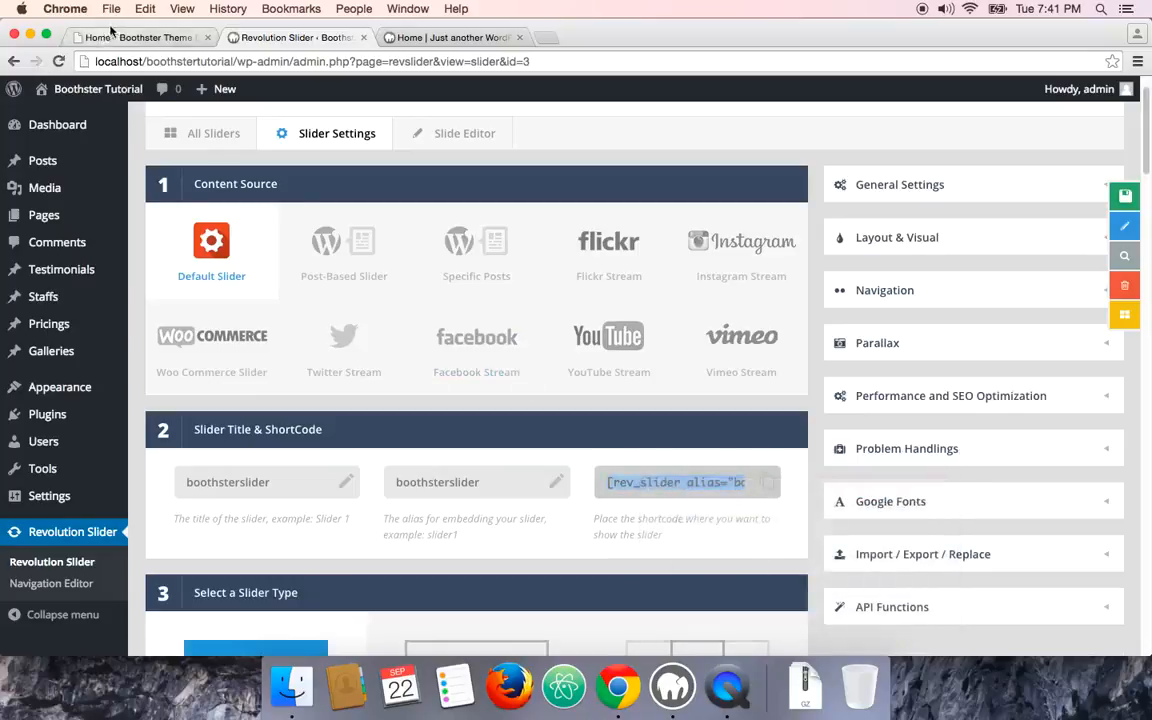
right_click(662, 481)
click(685, 487)
- Glance at the homepage slider on the Boothster demo site, and open the local site's Theme Options
click(118, 39)
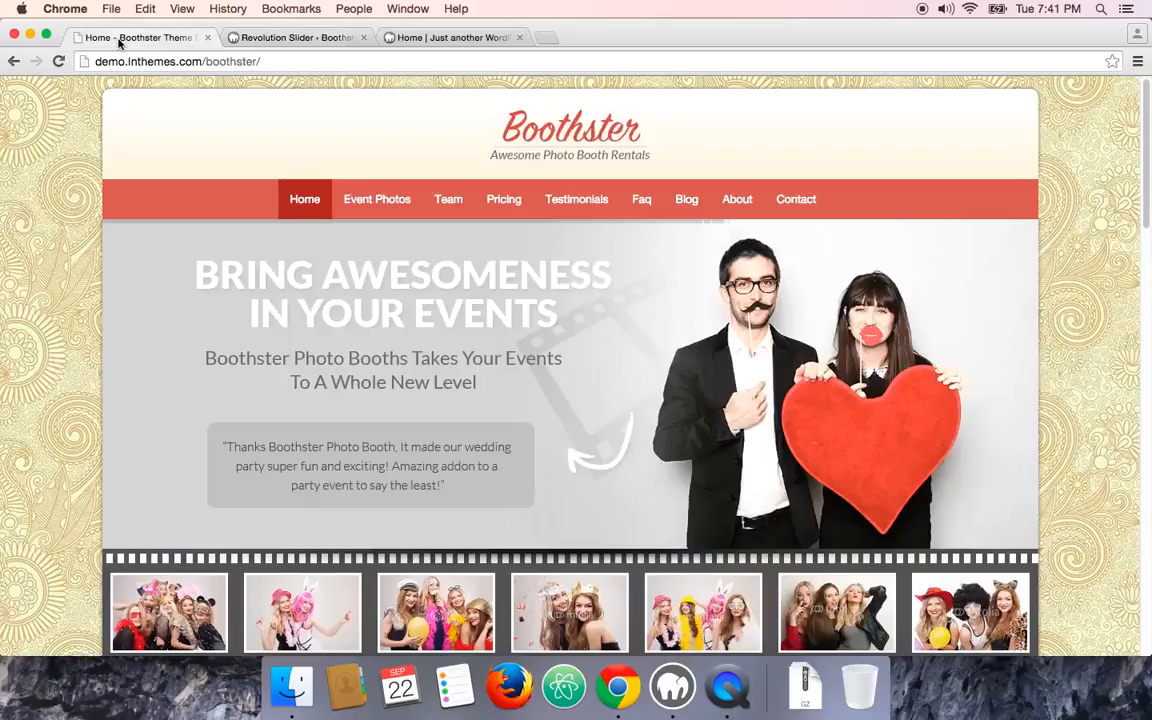
click(268, 40)
mouse_move(60, 388)
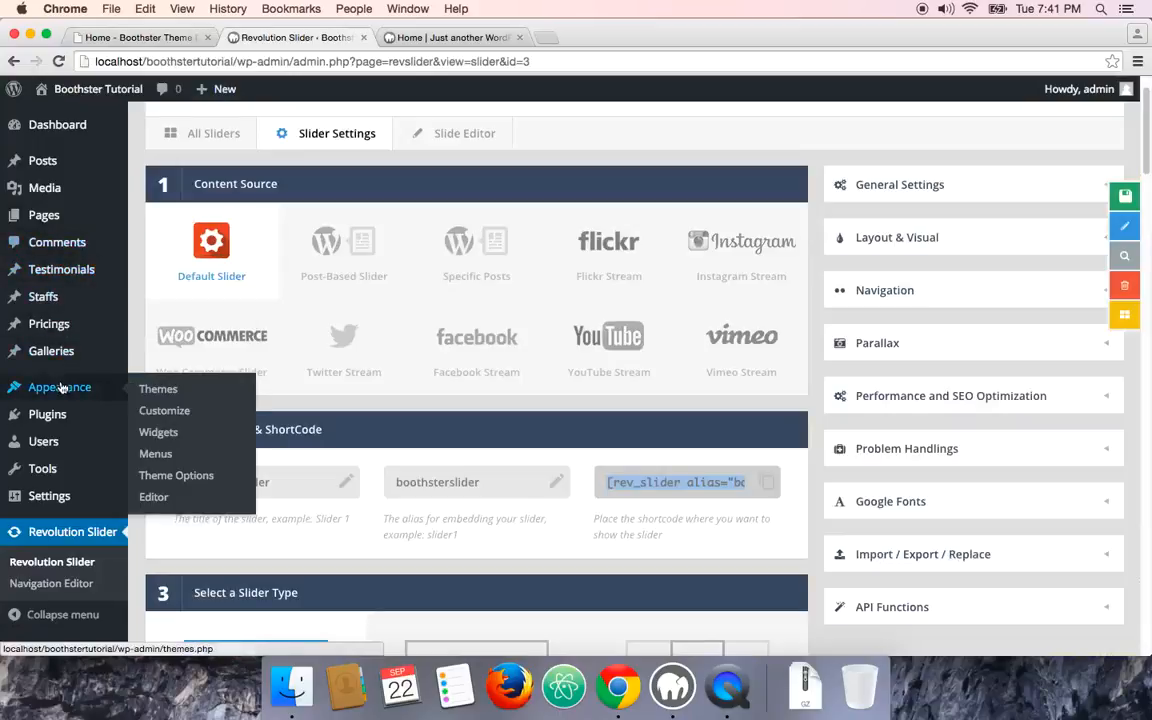
click(166, 479)
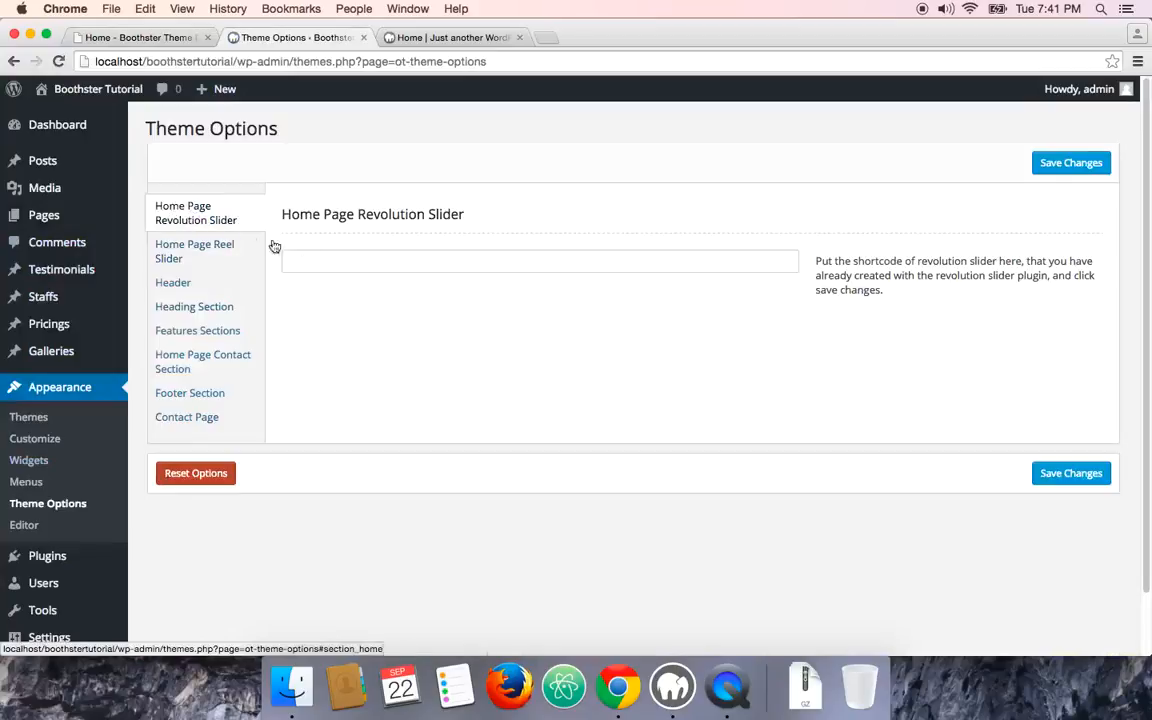
- Paste the shortcode [rev_slider alias="boothsterslider"] into the Home Page Revolution Slider option and save the theme options
click(368, 262)
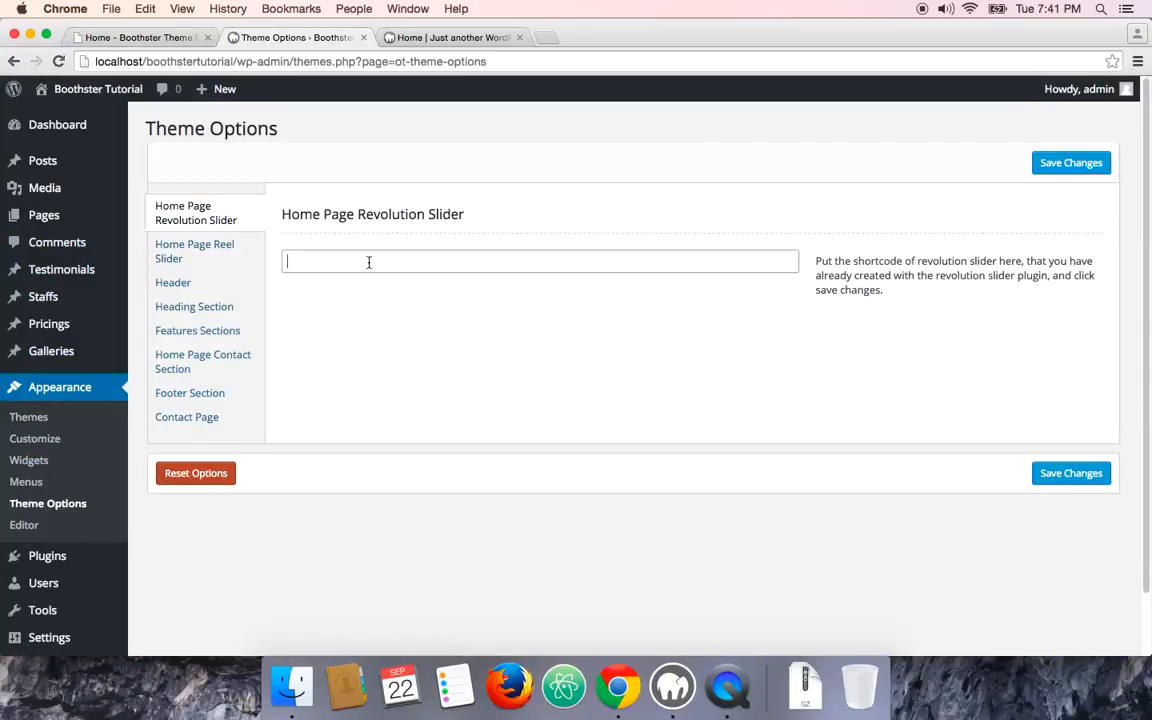
right_click(368, 262)
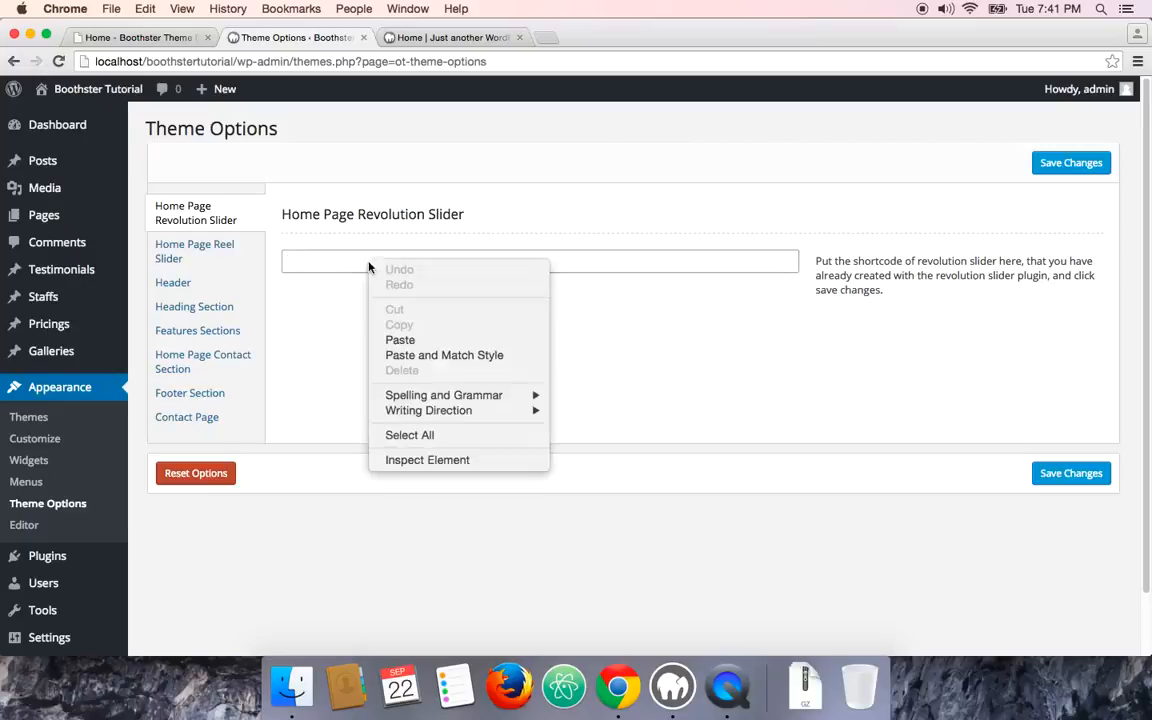
click(412, 338)
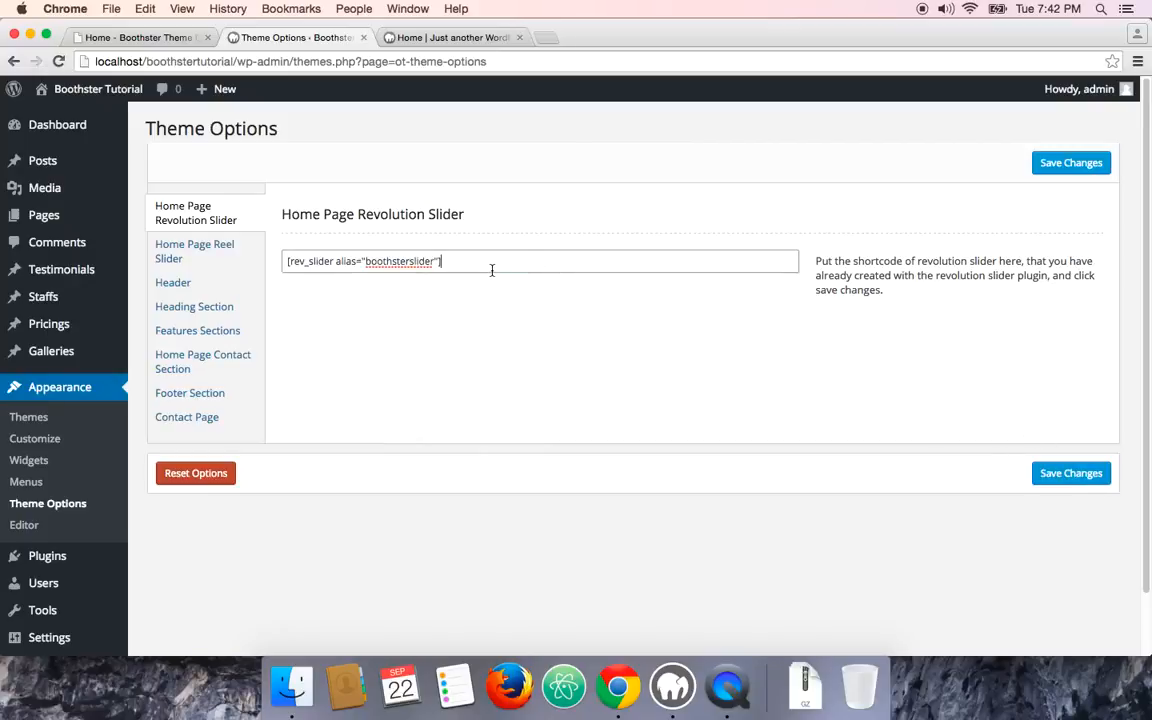
triple_click(395, 260)
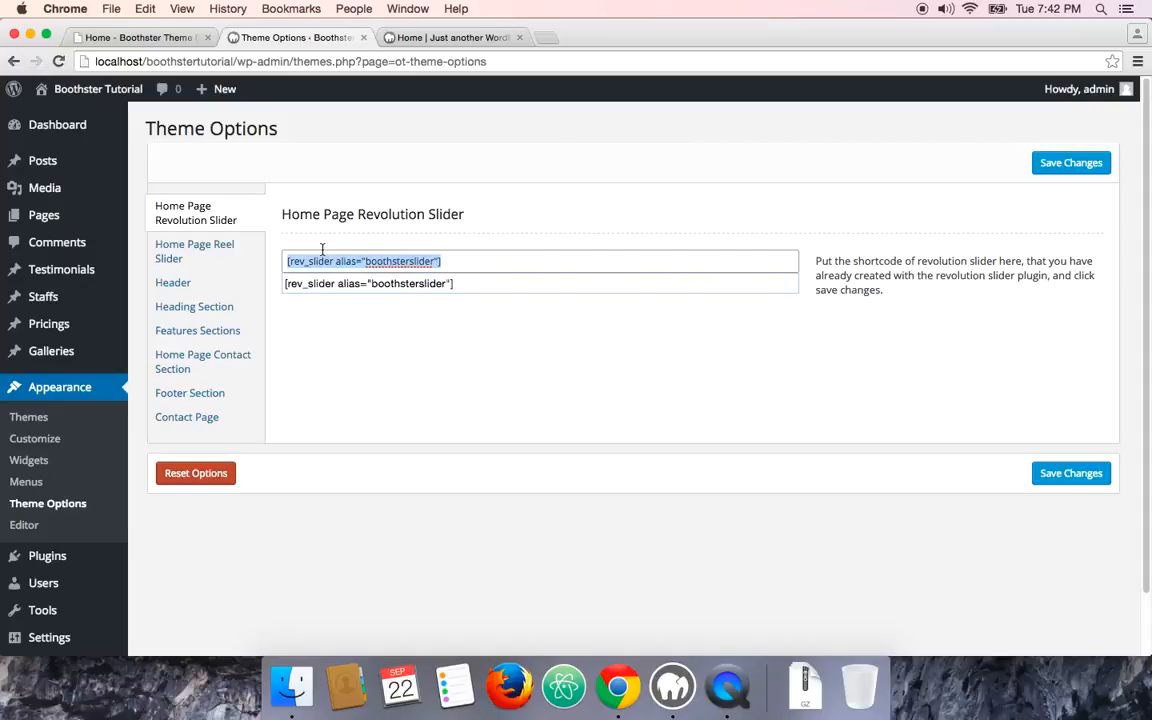
click(474, 258)
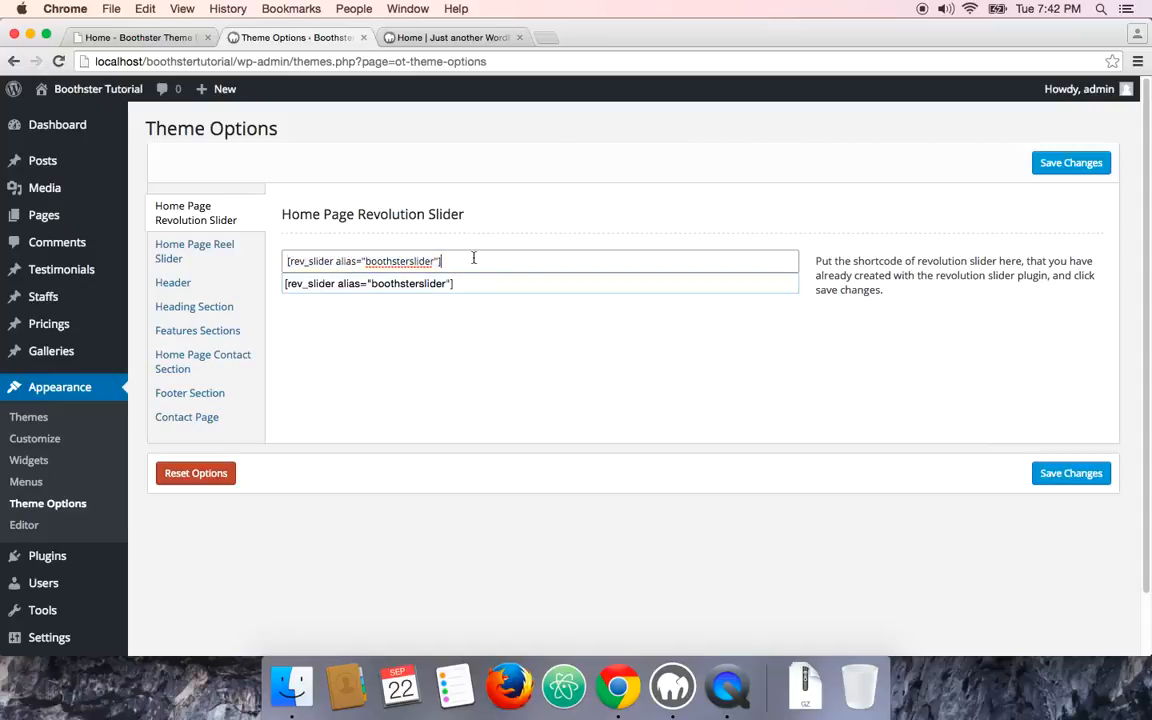
click(1058, 476)
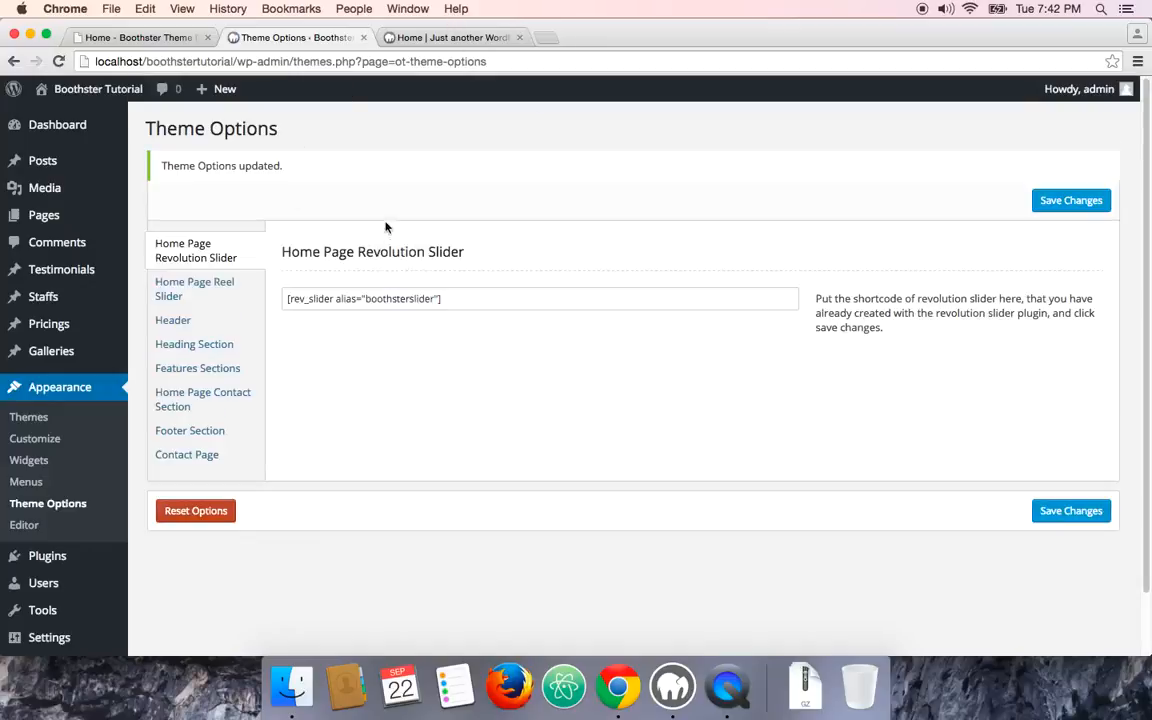
- Reload the local site's homepage and examine the revolution slider's slides and the empty film reel below it
click(450, 40)
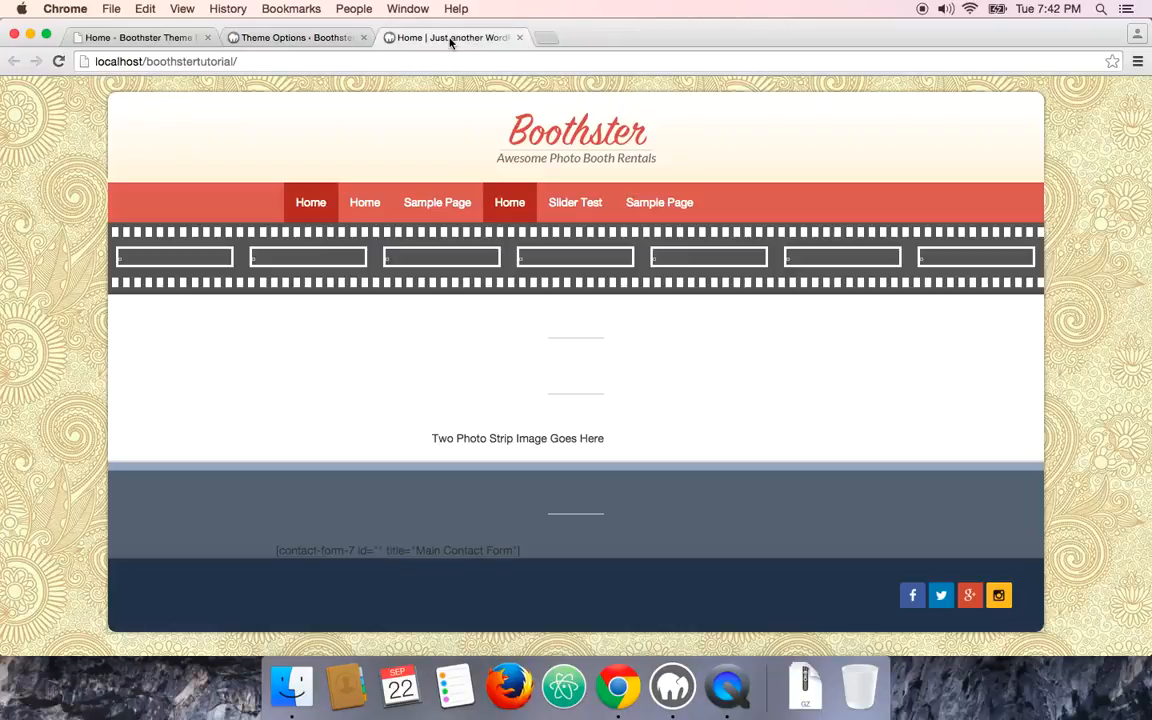
click(58, 61)
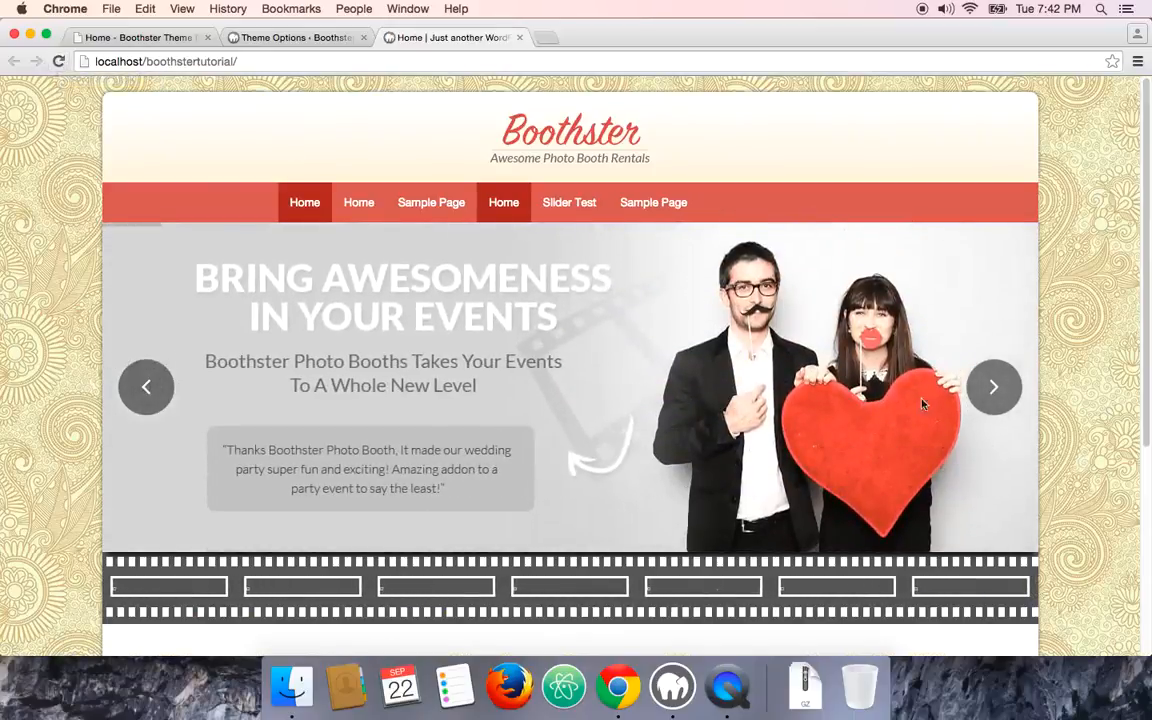
click(993, 390)
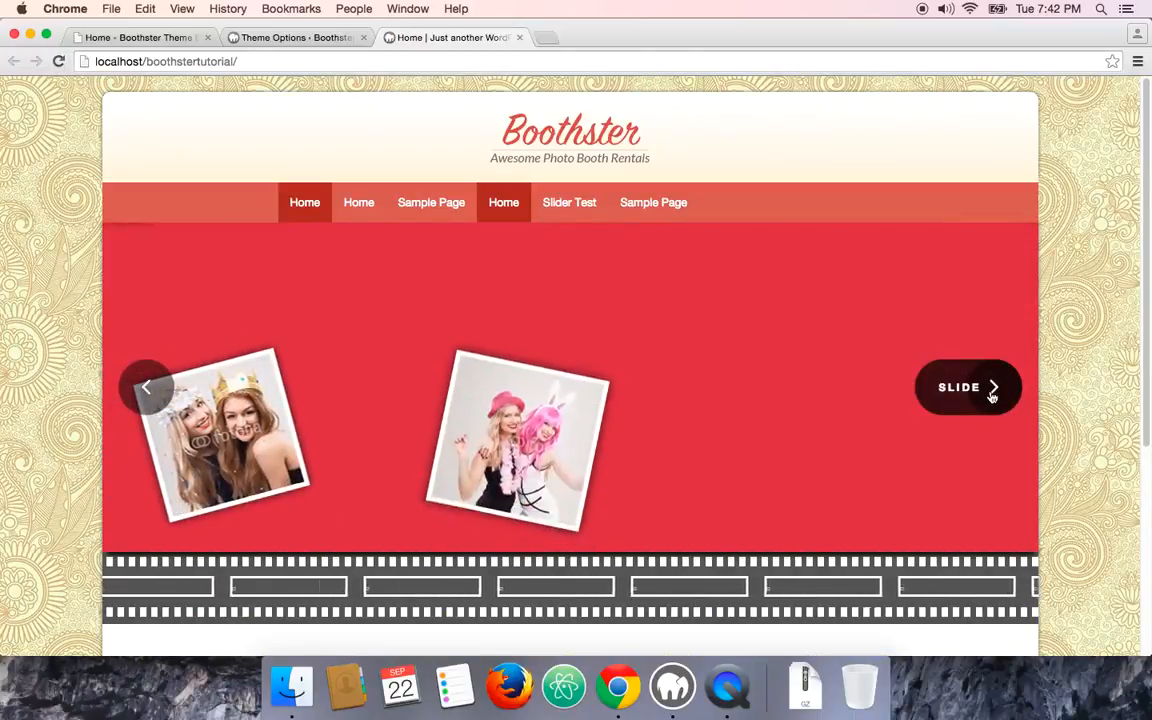
click(993, 390)
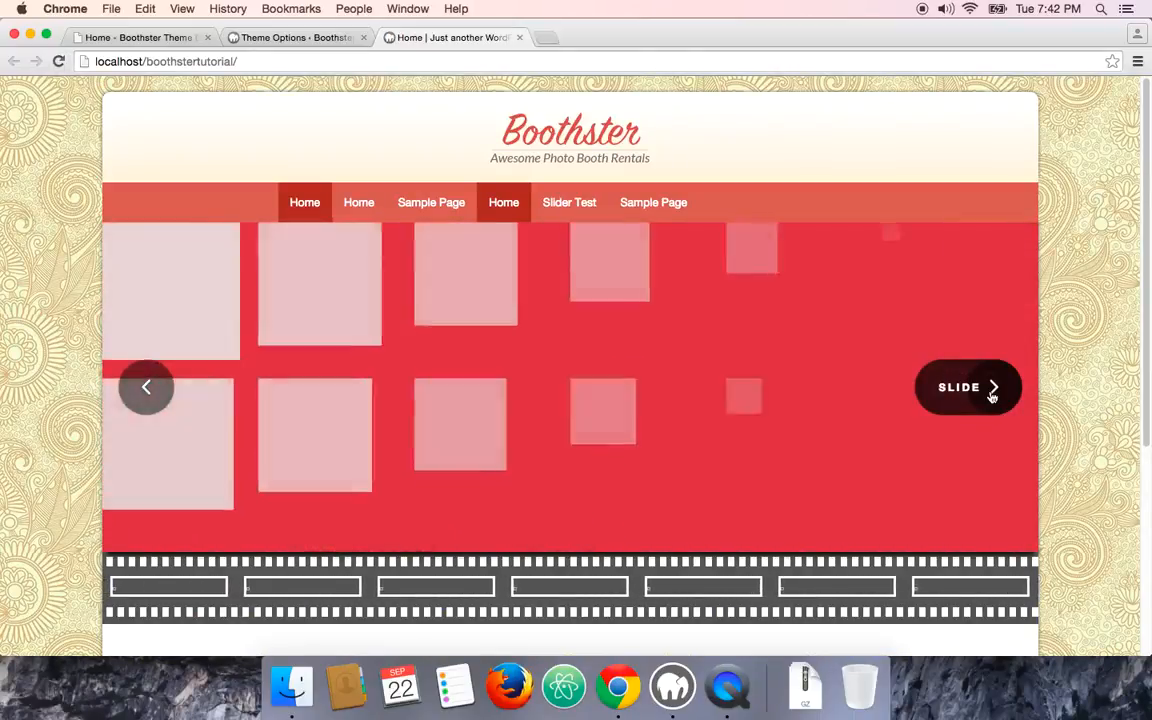
scroll(3, 244, down, 1)
scroll(3, 244, down, 3)
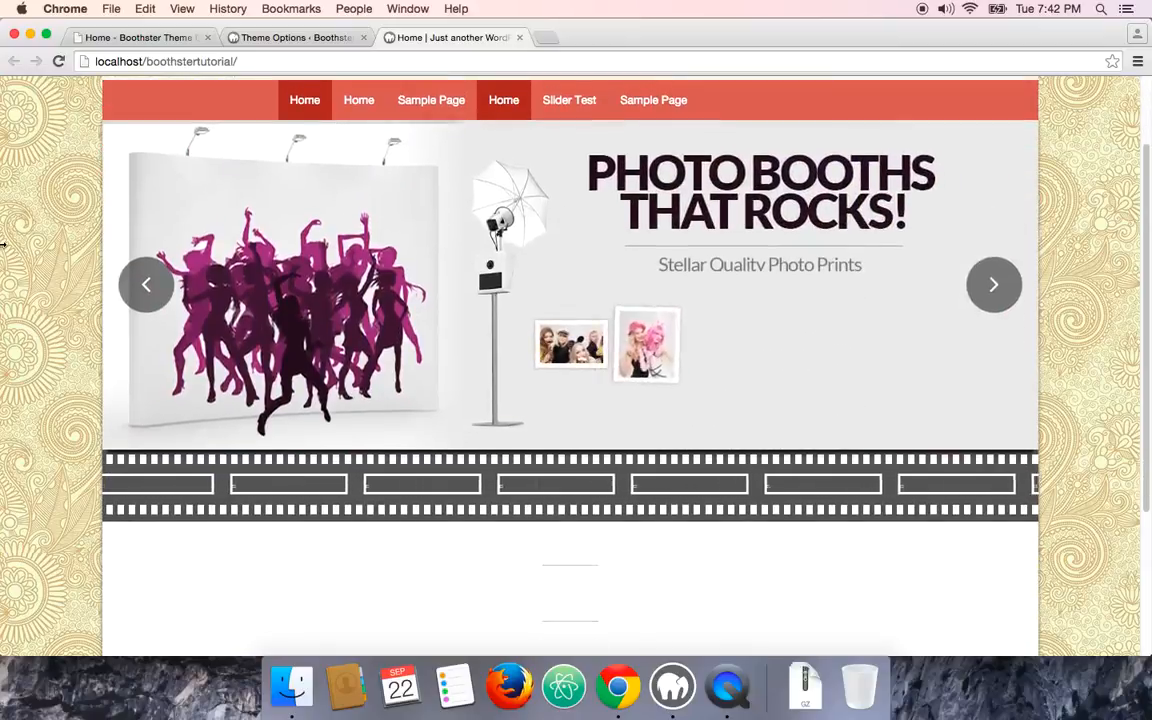
scroll(3, 244, down, 2)
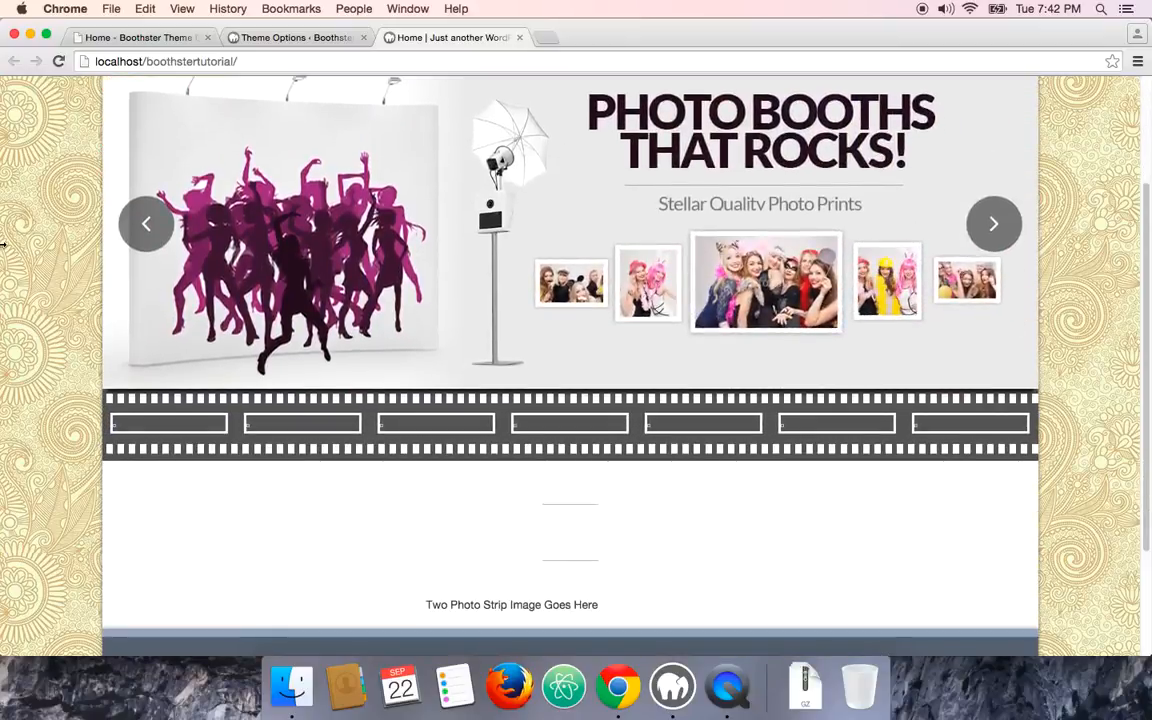
scroll(3, 244, down, 2)
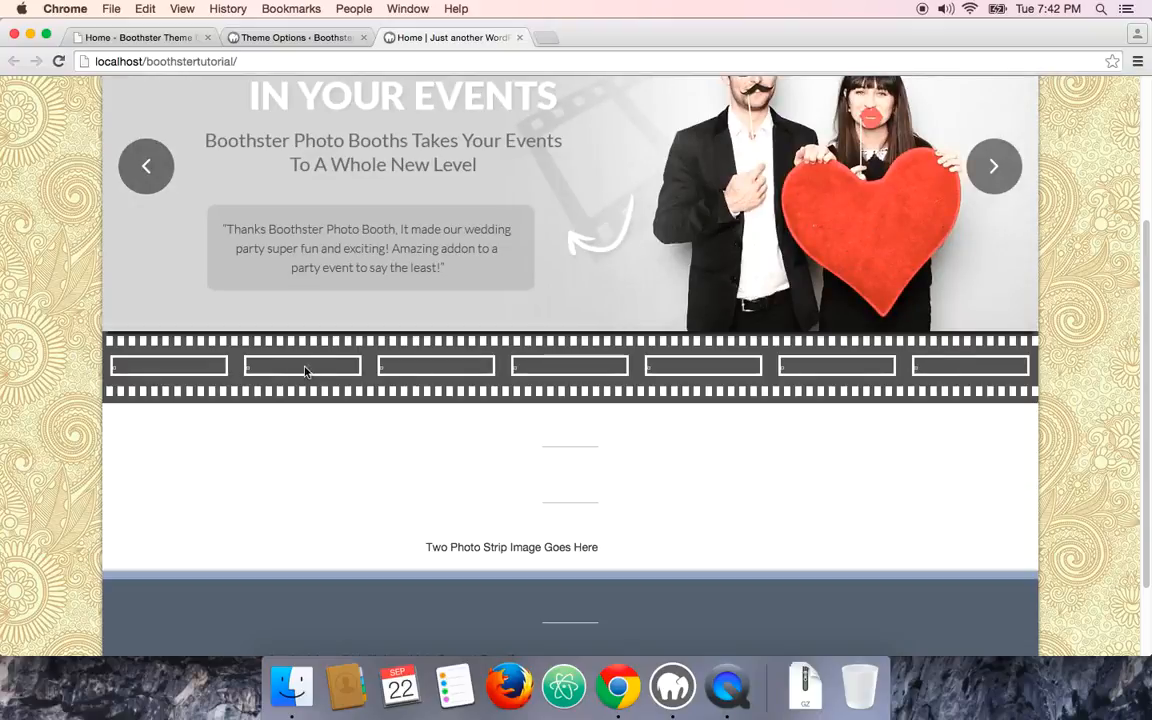
- Open the Home Page Reel Slider theme options and examine the image upload fields, comparing them with the homepage film reel
click(291, 38)
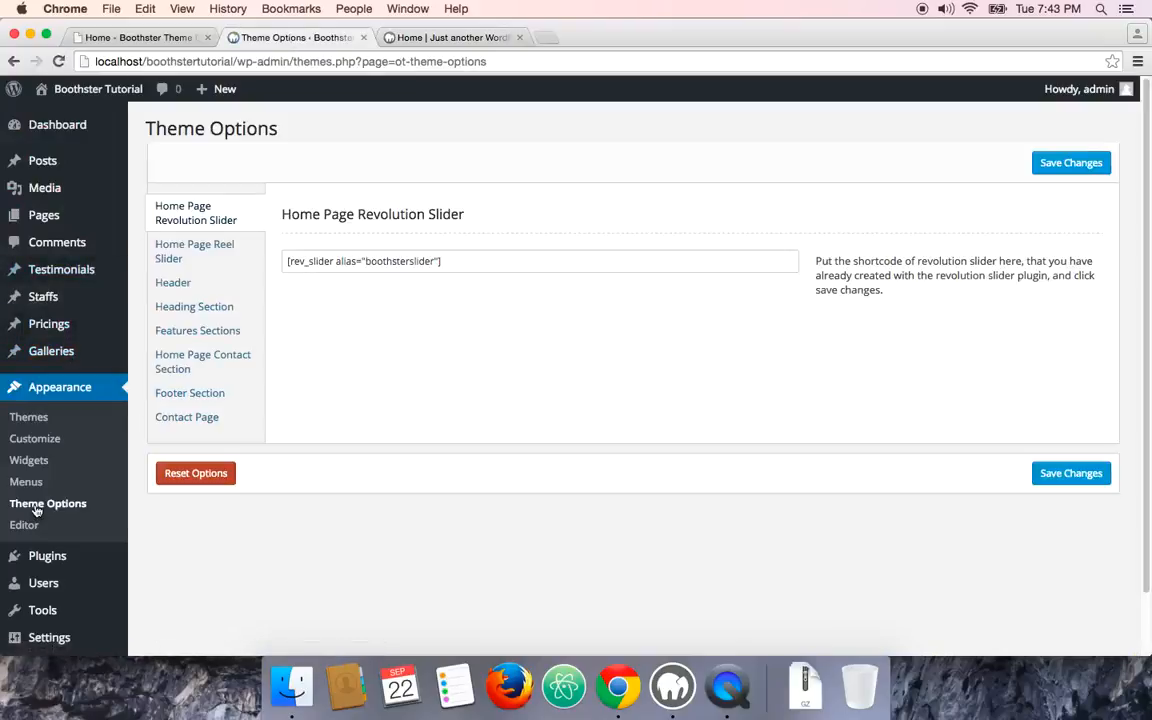
click(193, 255)
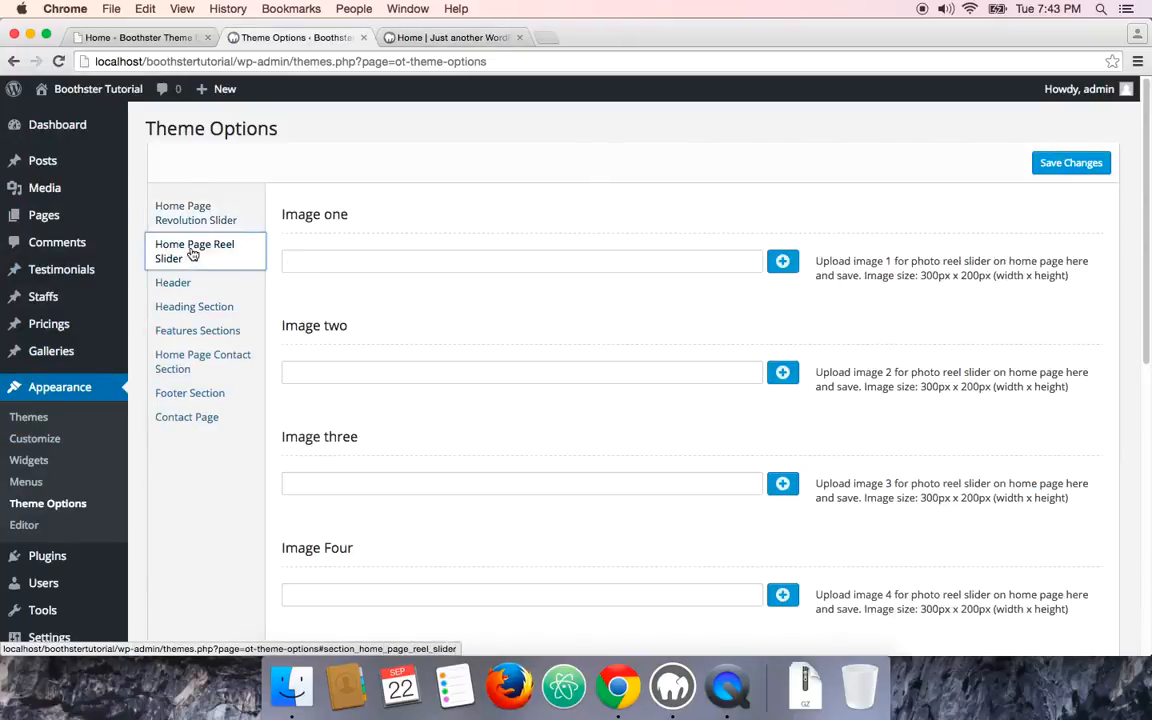
scroll(444, 364, down, 5)
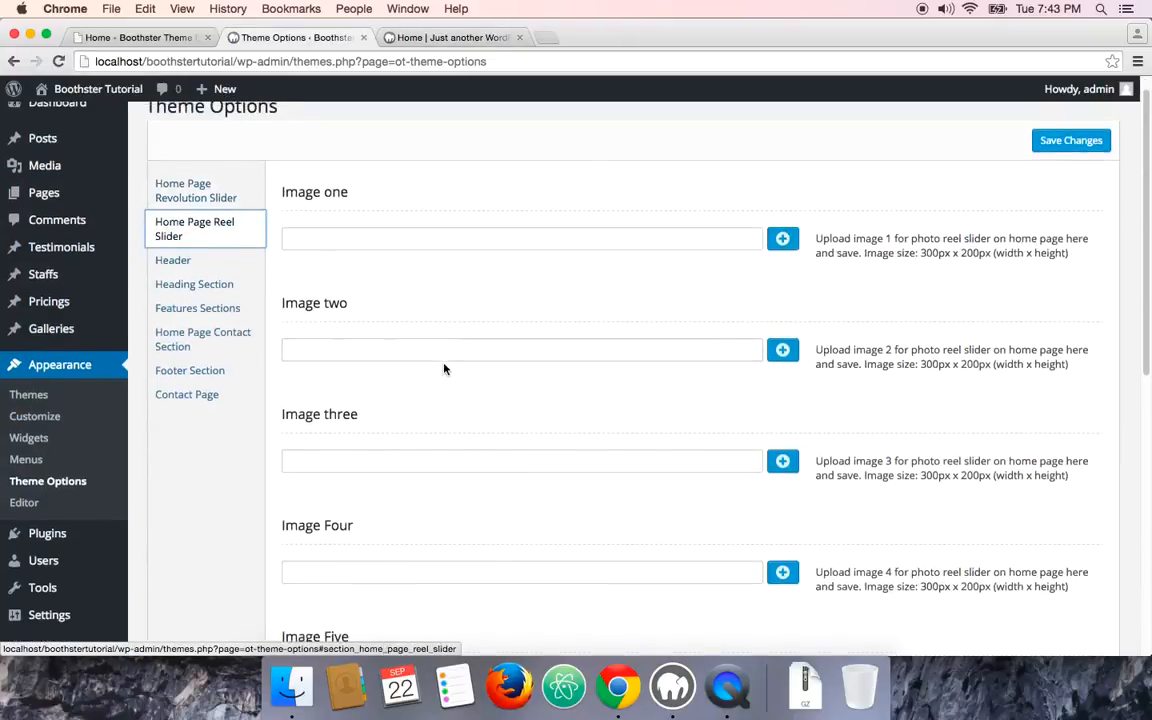
scroll(444, 356, down, 3)
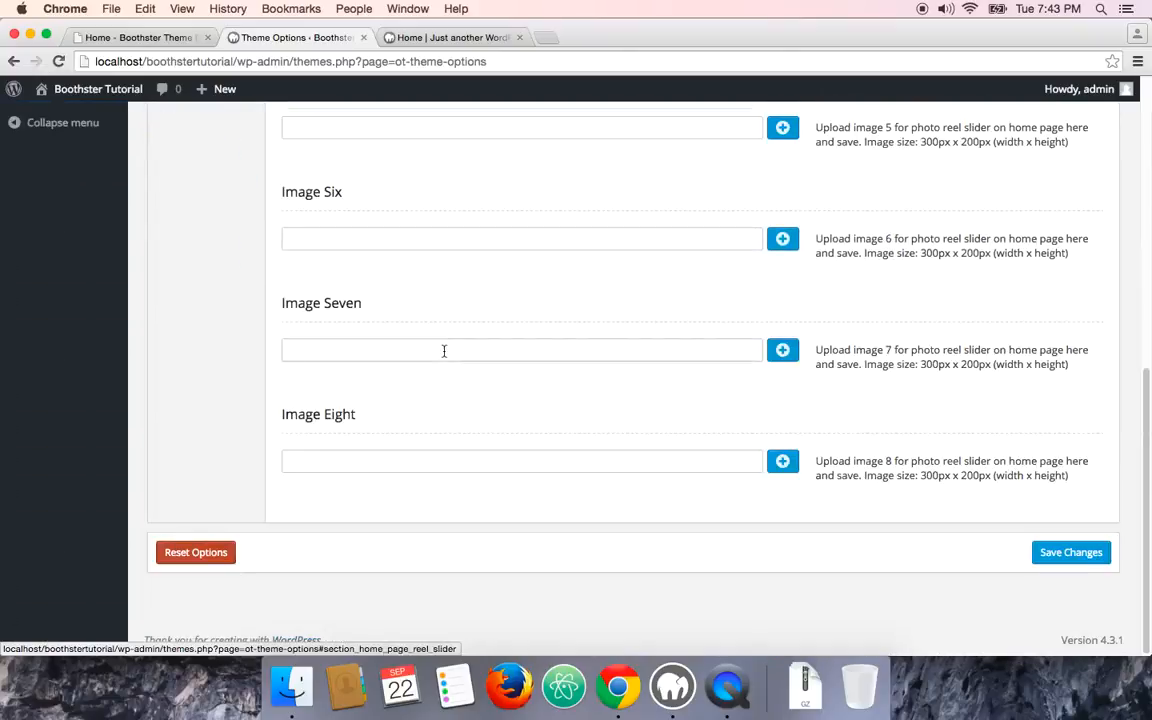
scroll(444, 351, up, 10)
scroll(444, 351, down, 7)
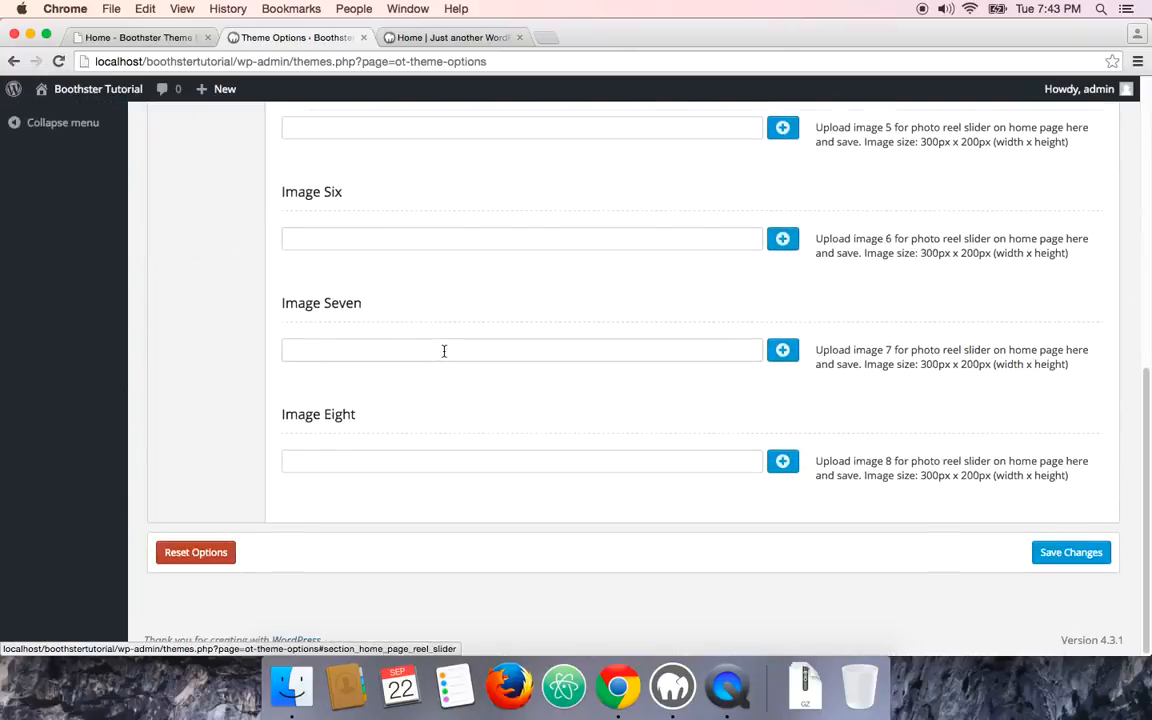
scroll(444, 351, up, 10)
click(400, 37)
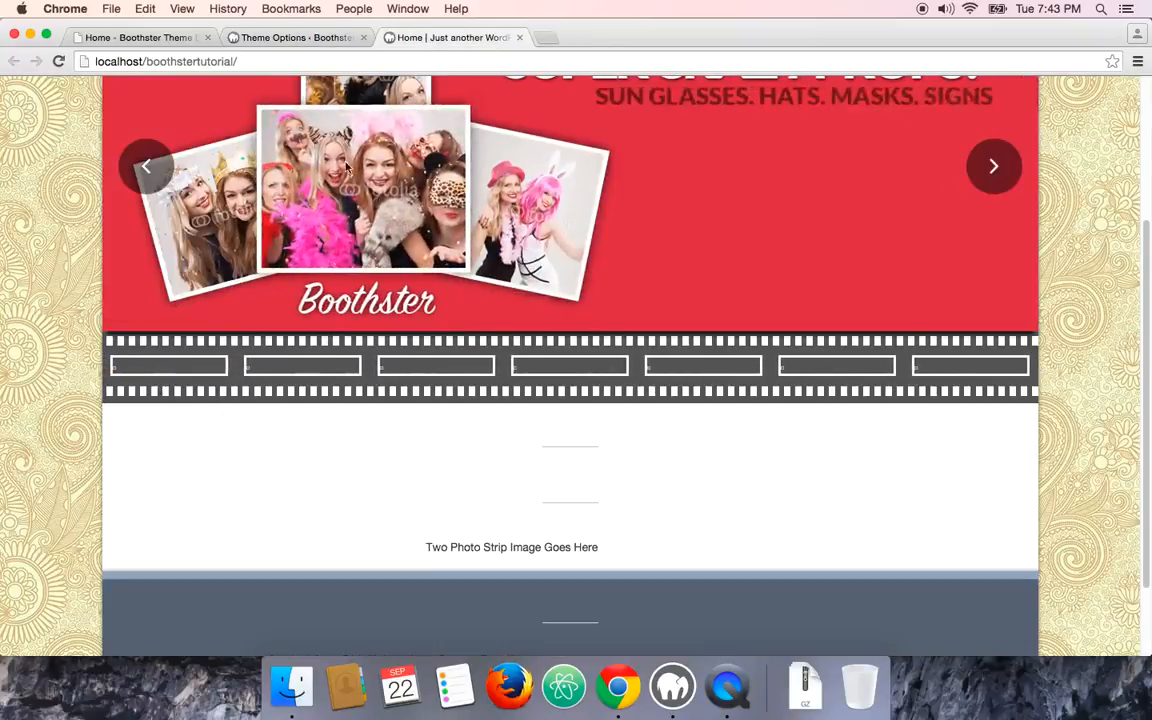
click(327, 42)
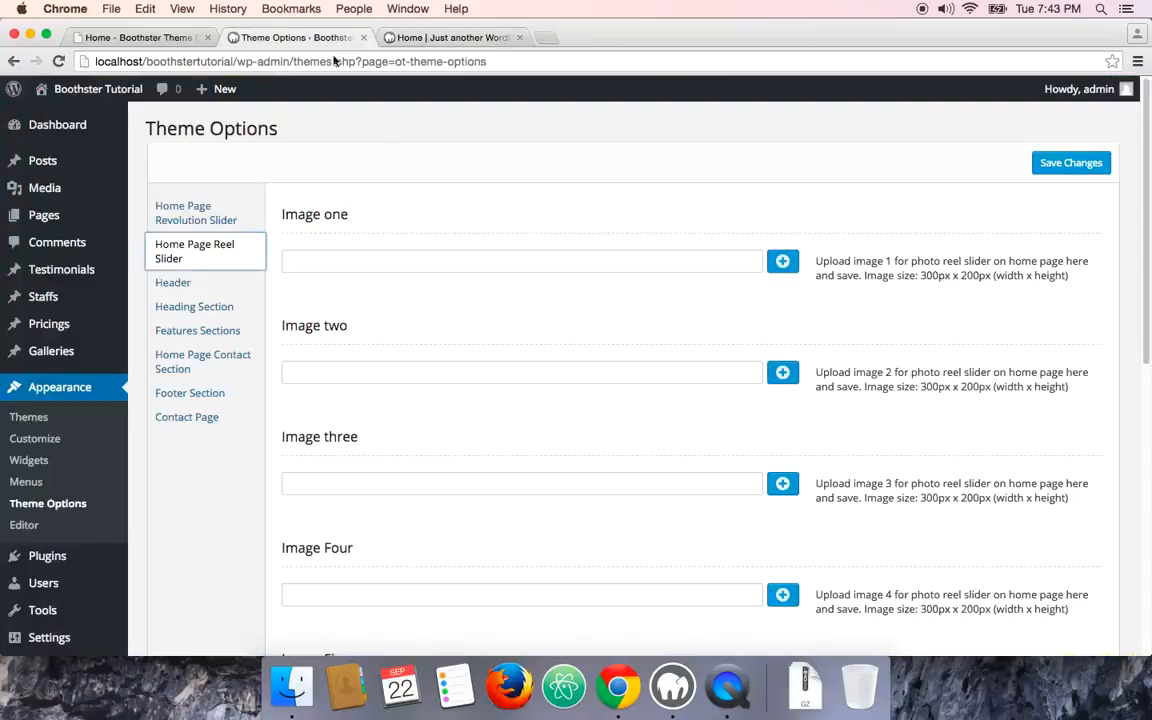
scroll(510, 405, down, 5)
scroll(600, 350, up, 5)
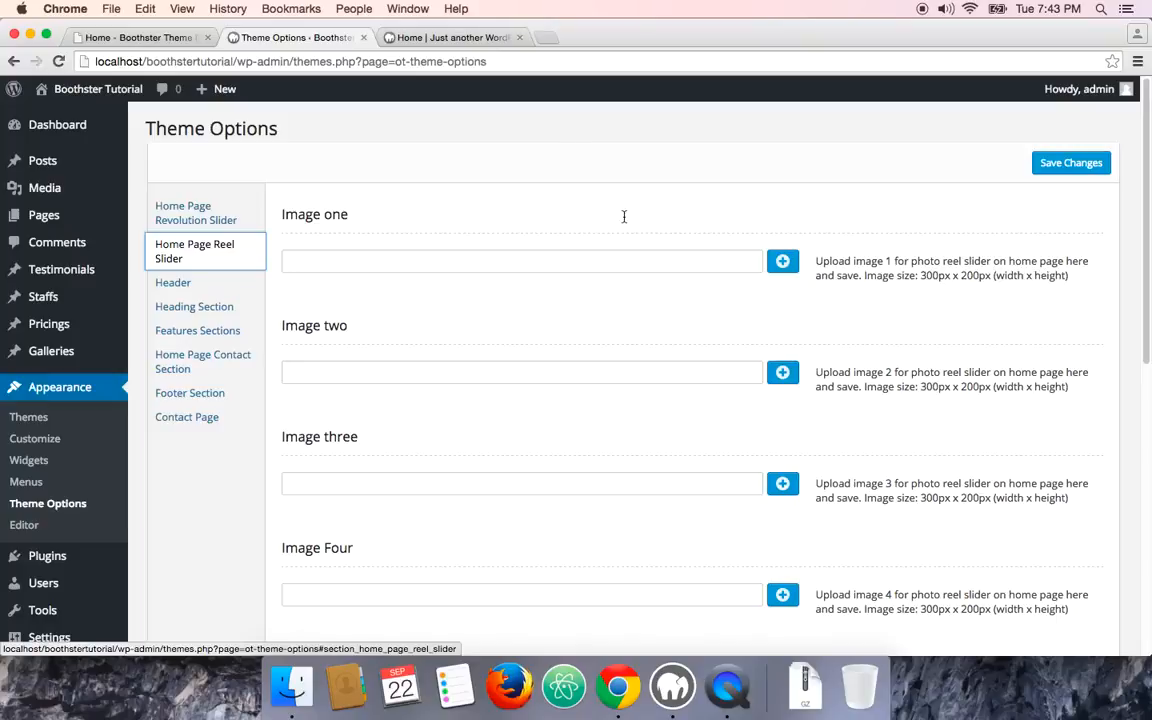
- Upload image1.jpg from the Desktop and assign it to Image one of the home page reel slider
scroll(587, 237, down, 1)
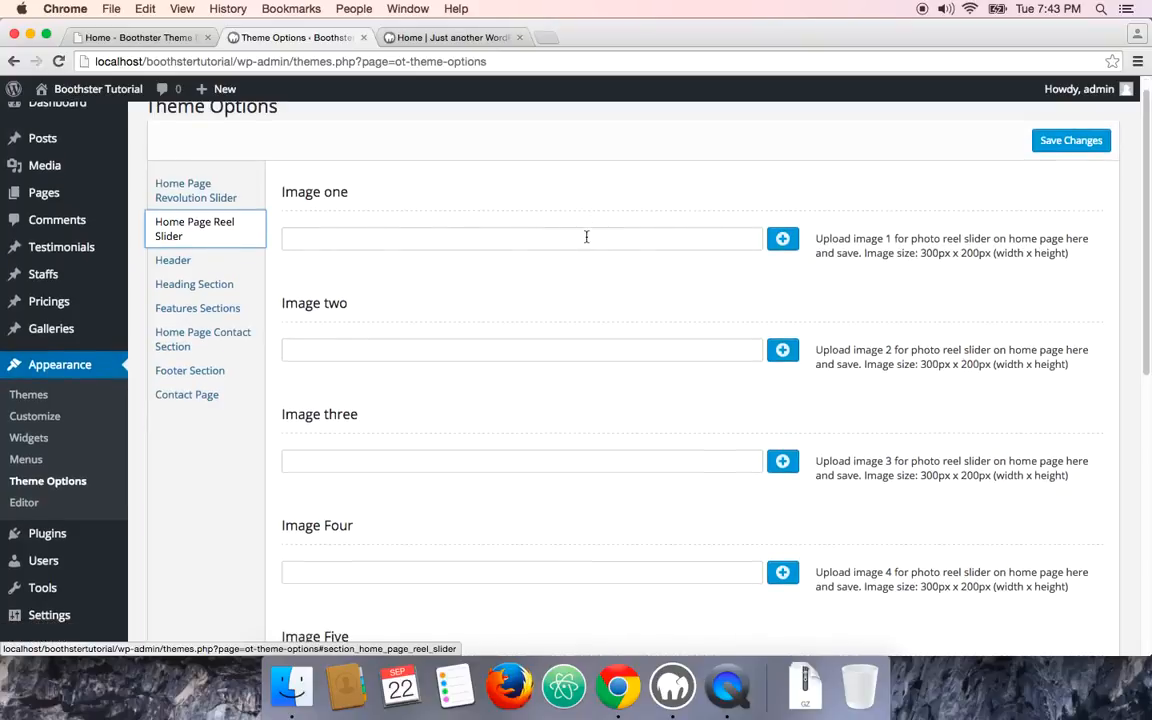
click(782, 240)
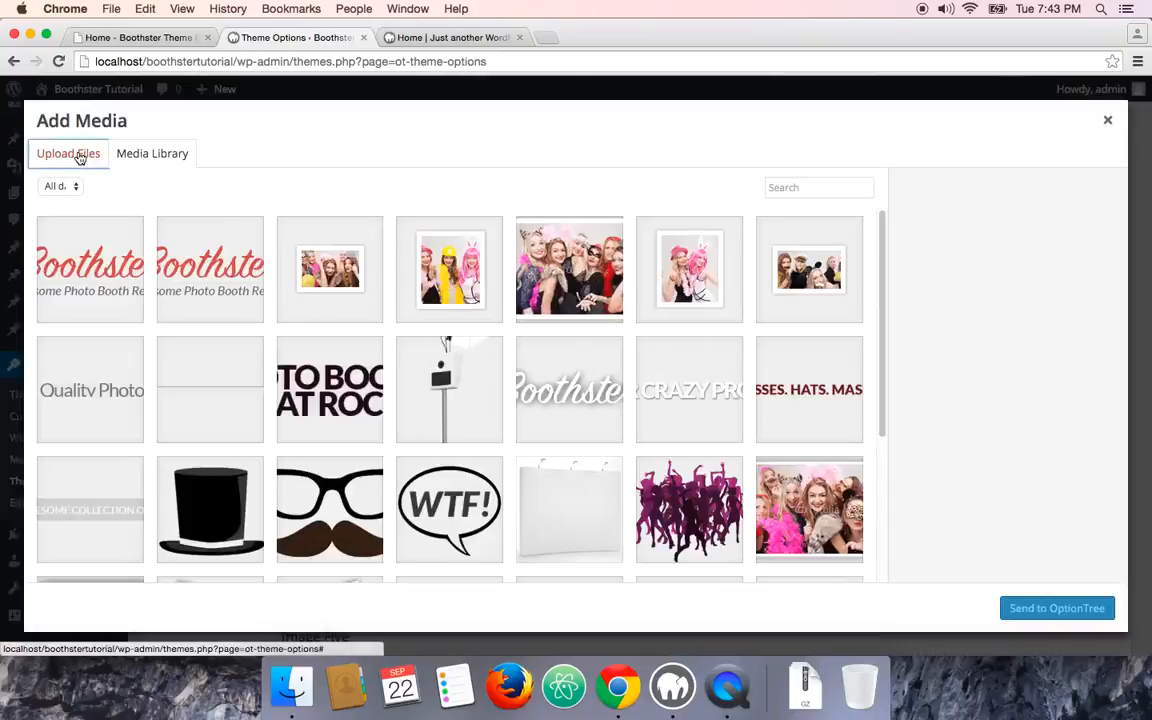
click(75, 153)
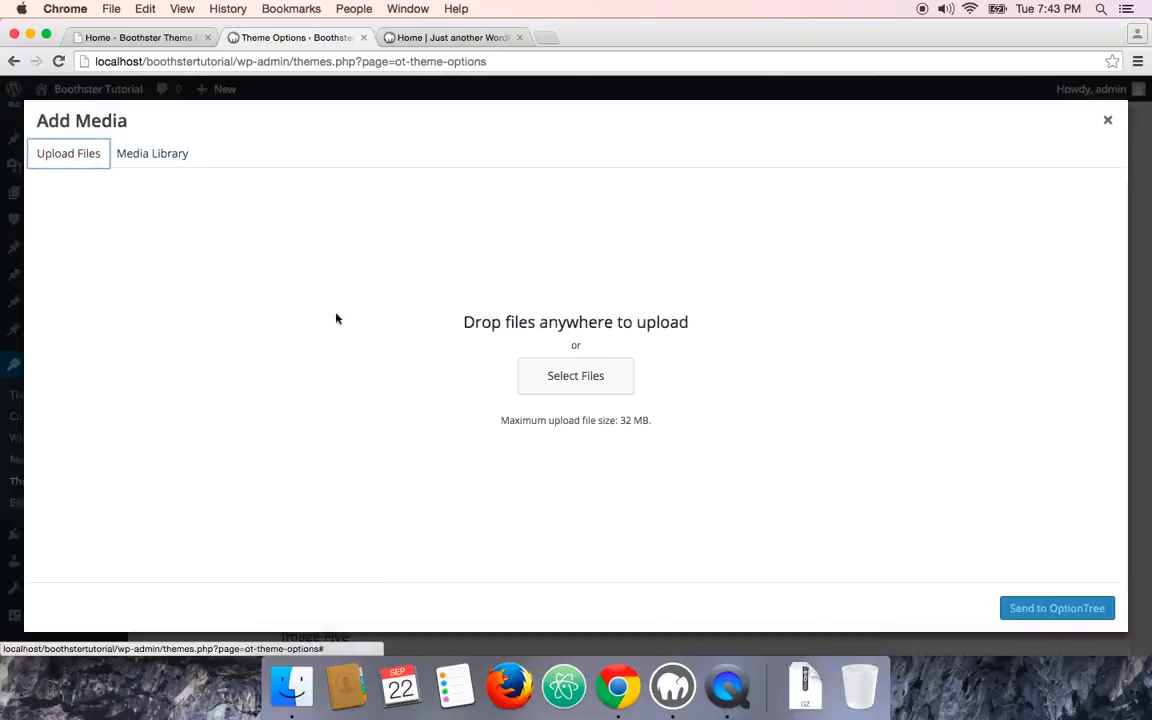
click(594, 391)
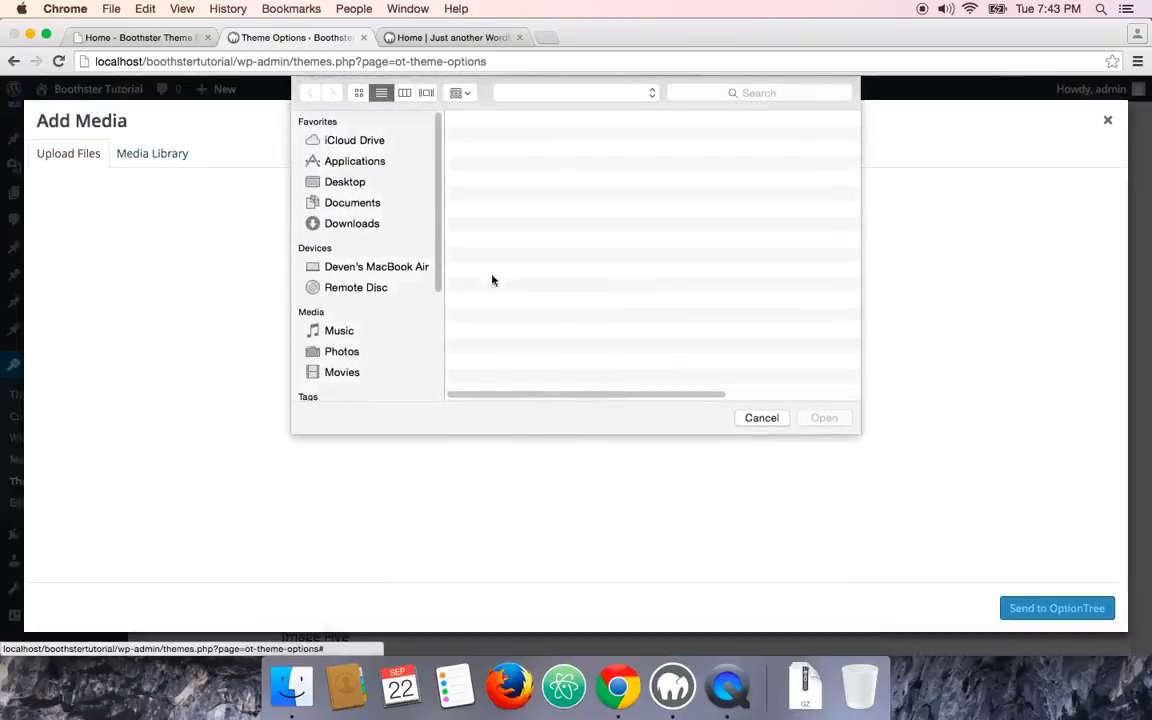
click(362, 184)
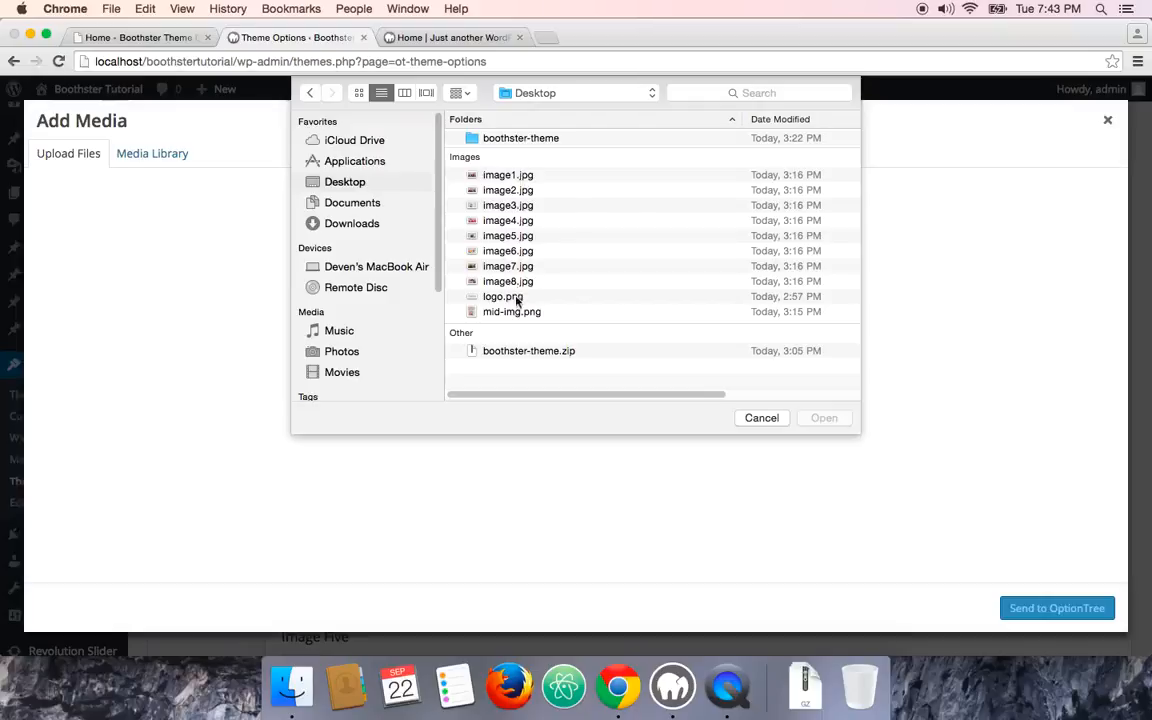
click(519, 177)
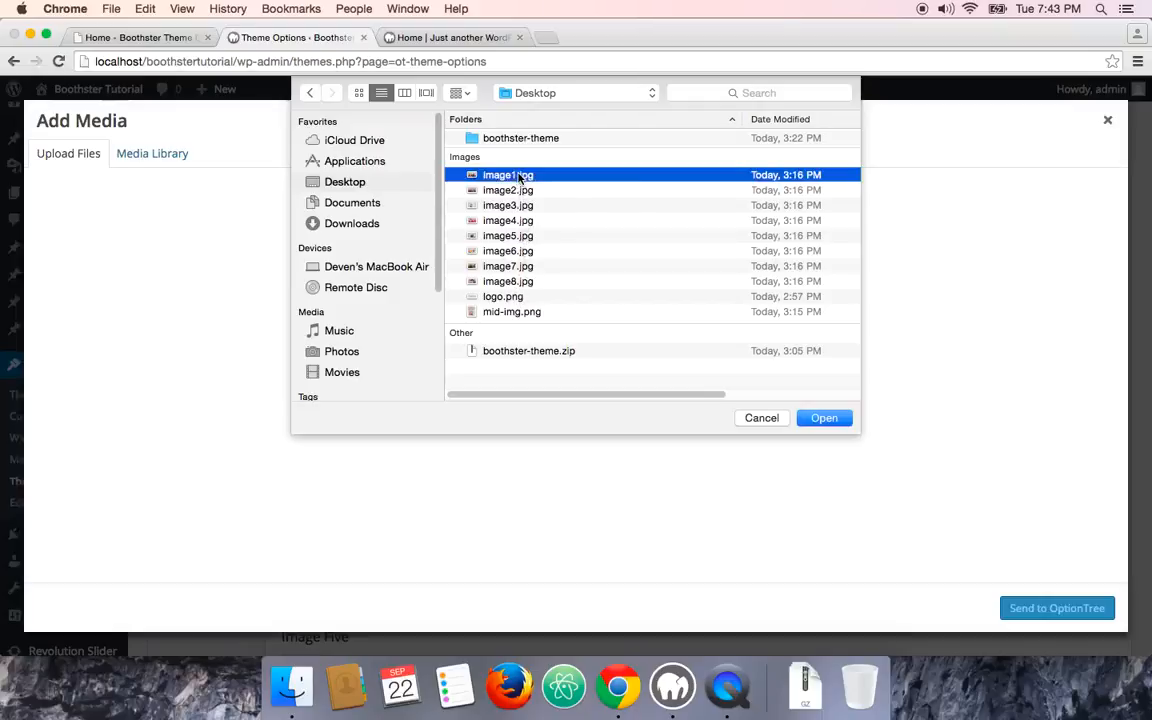
click(834, 418)
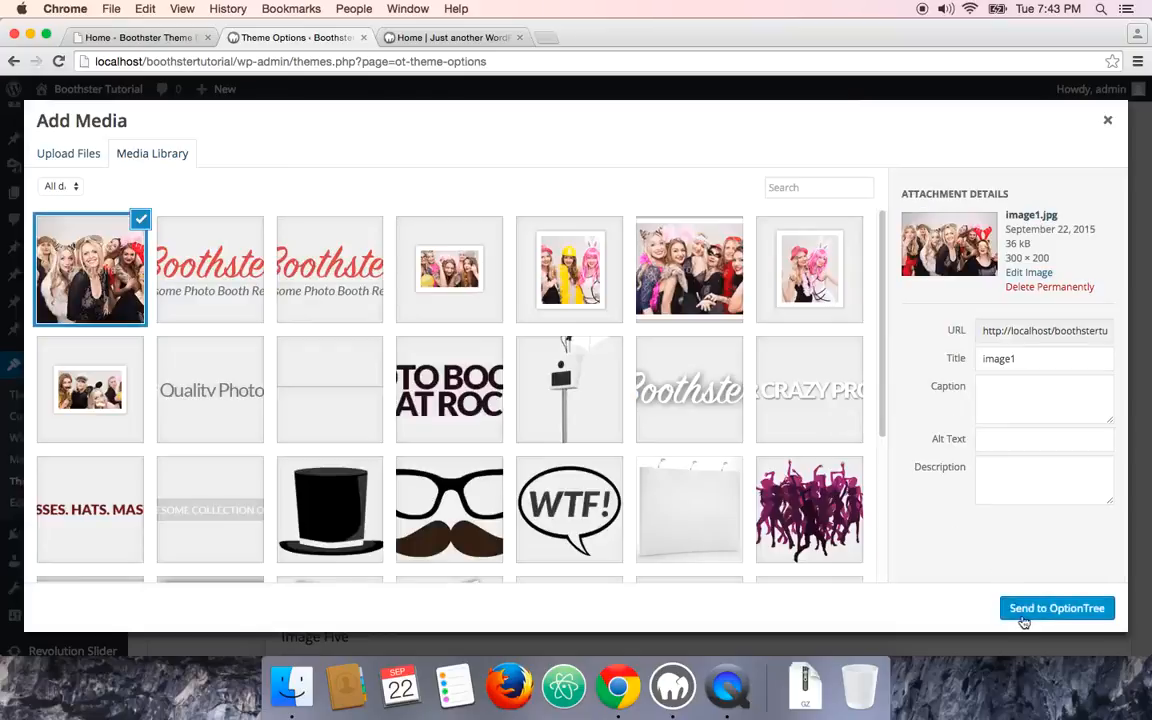
click(1057, 608)
- Upload image2.jpg from the Desktop and assign it to Image two of the reel slider
scroll(638, 489, down, 1)
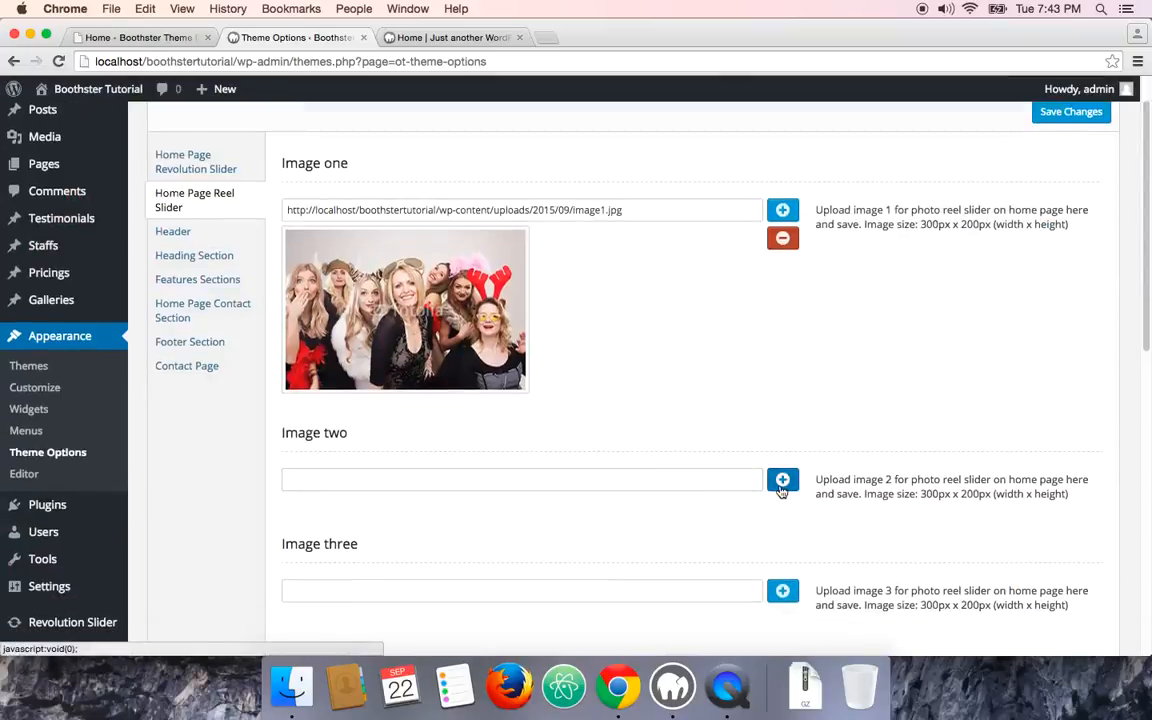
click(782, 484)
click(72, 155)
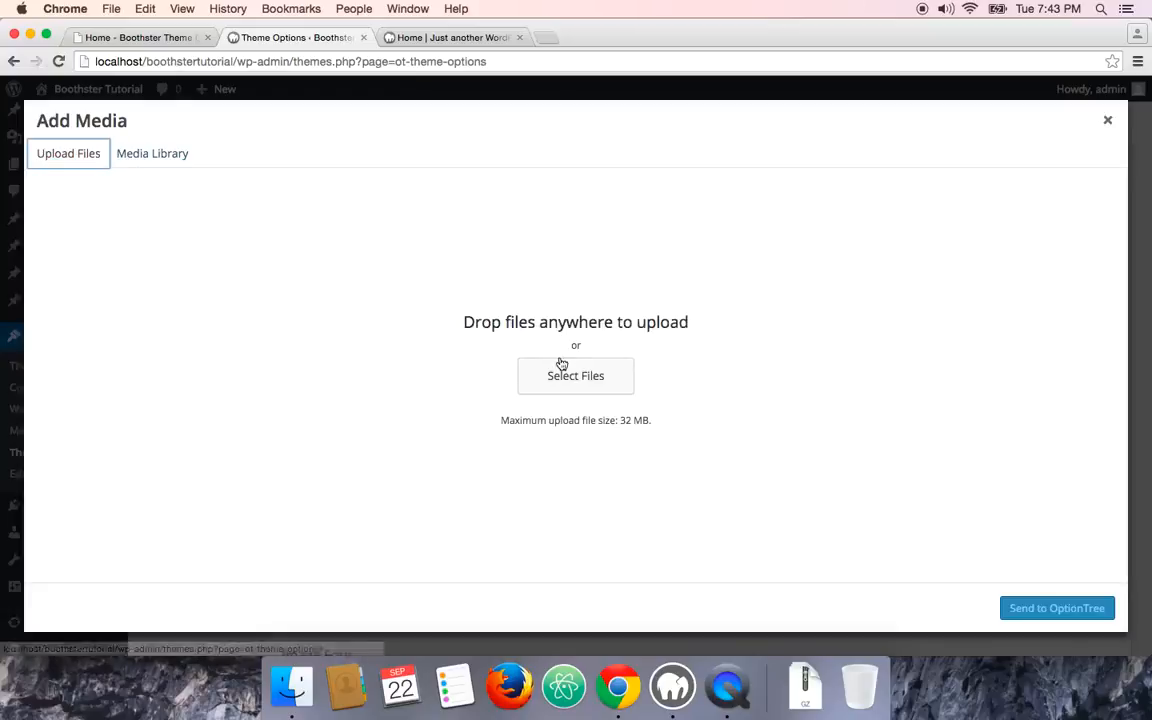
click(561, 366)
click(521, 192)
click(823, 418)
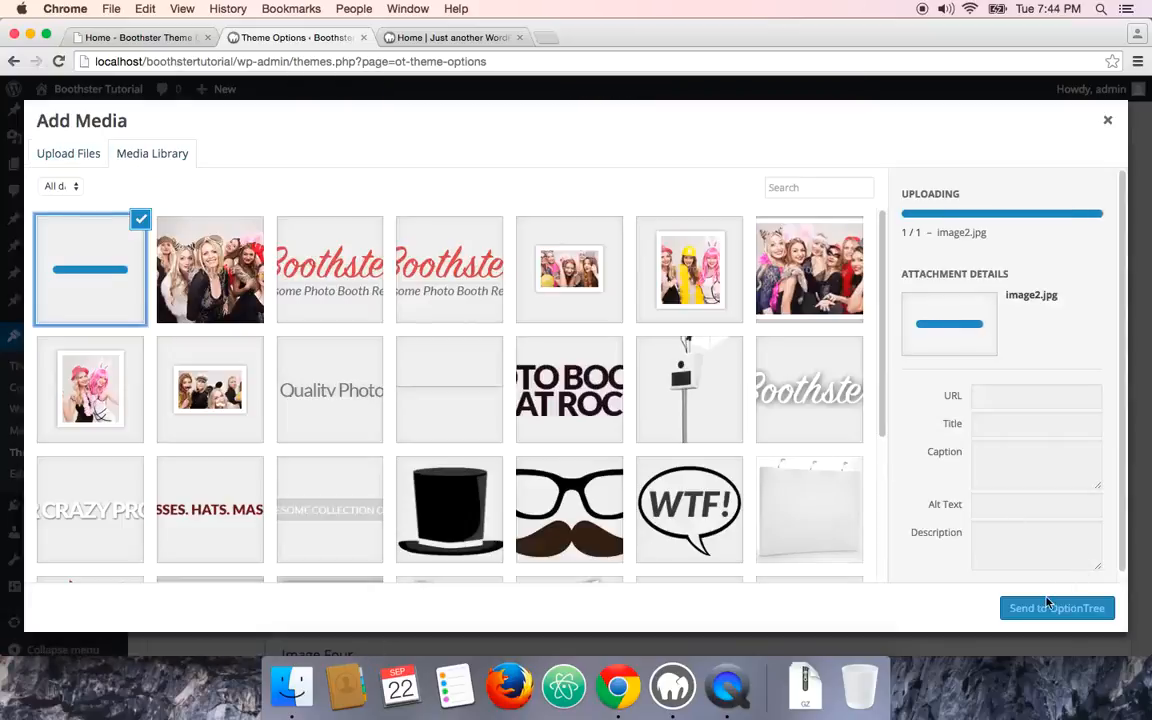
click(1048, 606)
- Upload image3.jpg from the Desktop and assign it to Image three of the reel slider
scroll(666, 429, down, 5)
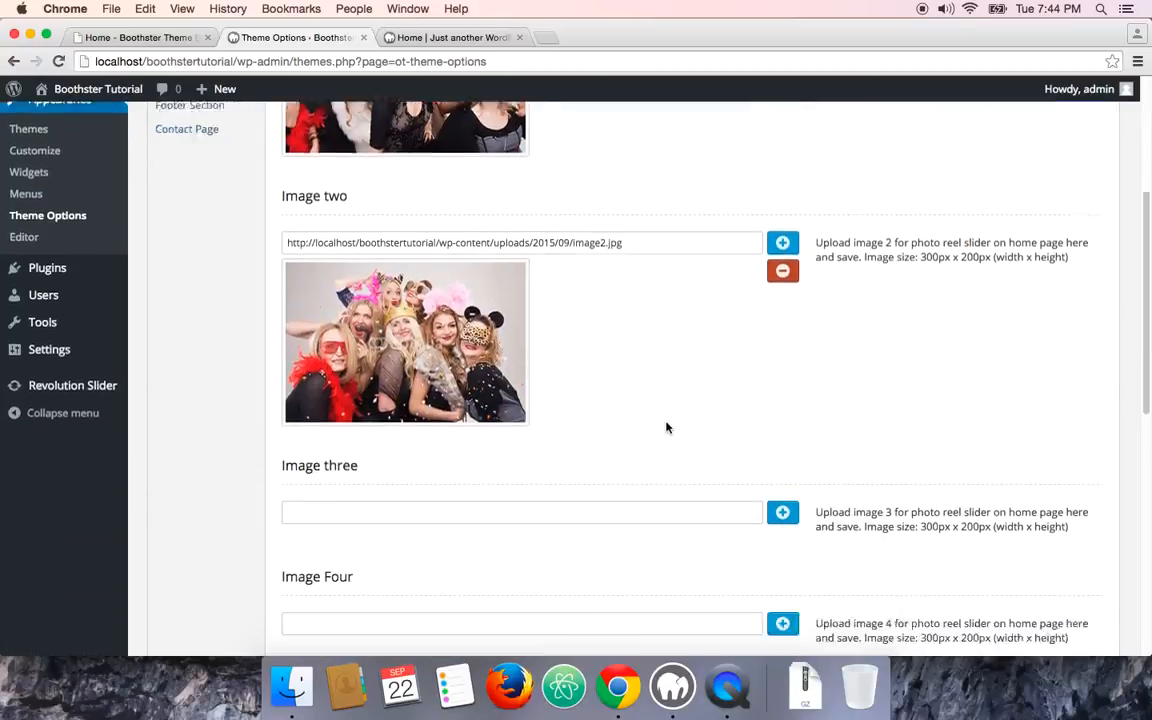
scroll(666, 429, down, 2)
click(782, 411)
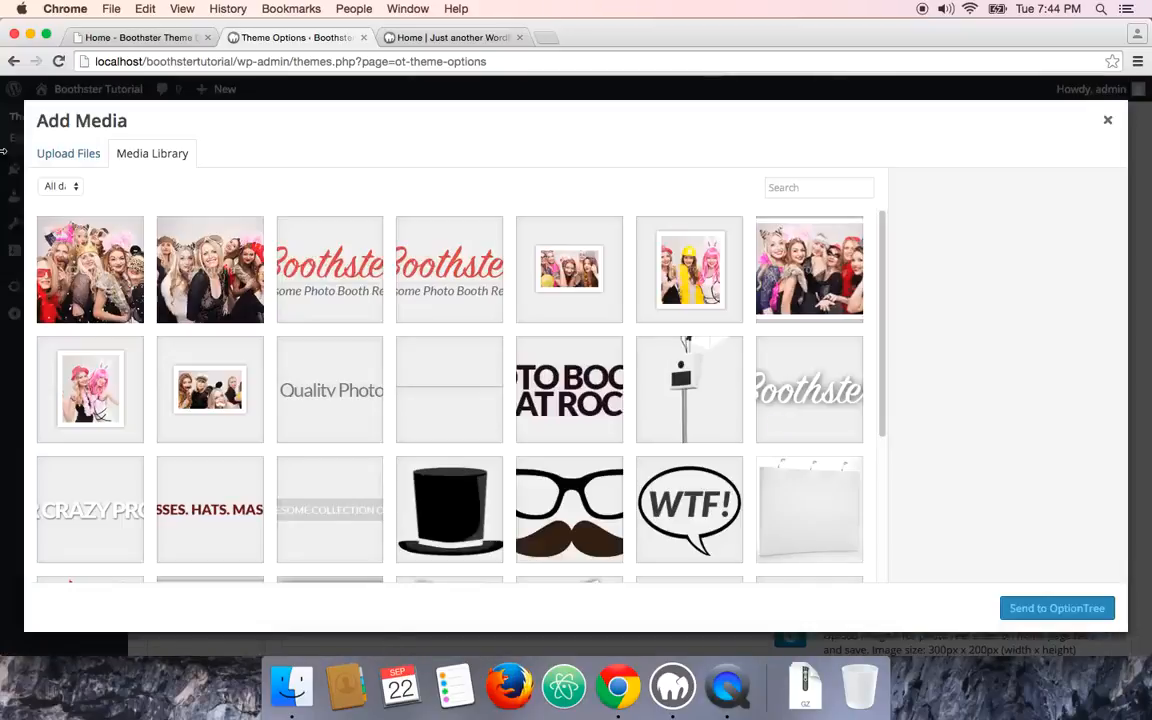
click(59, 161)
click(586, 374)
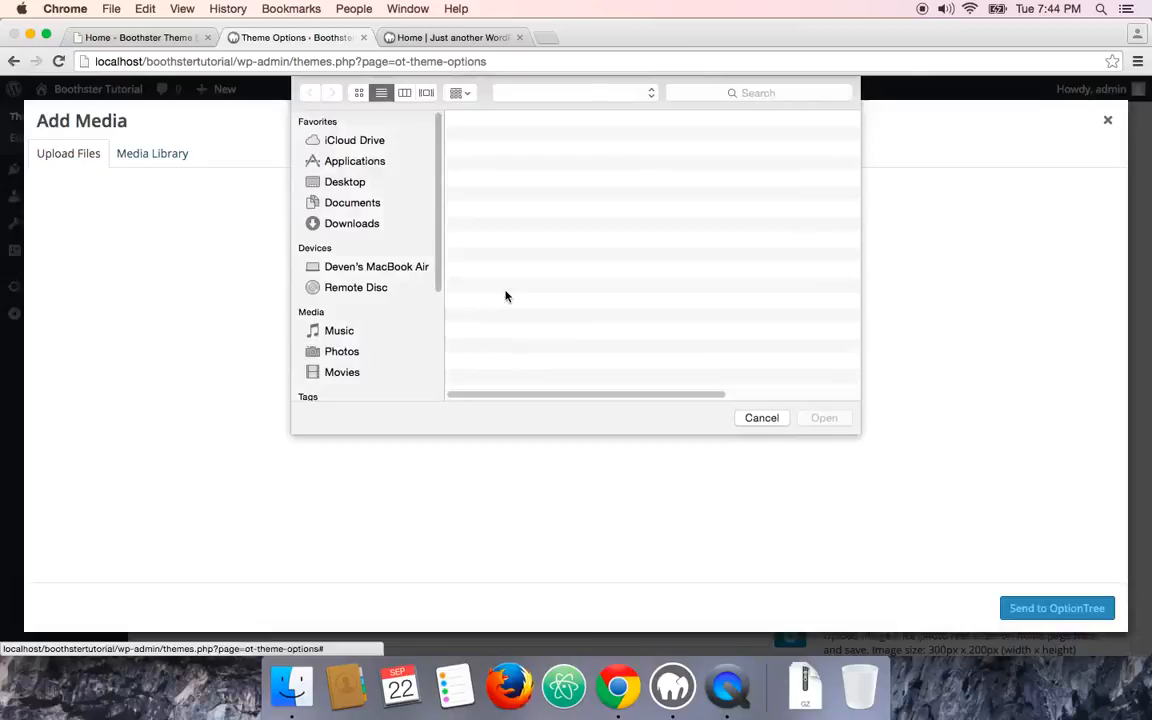
click(508, 205)
click(823, 417)
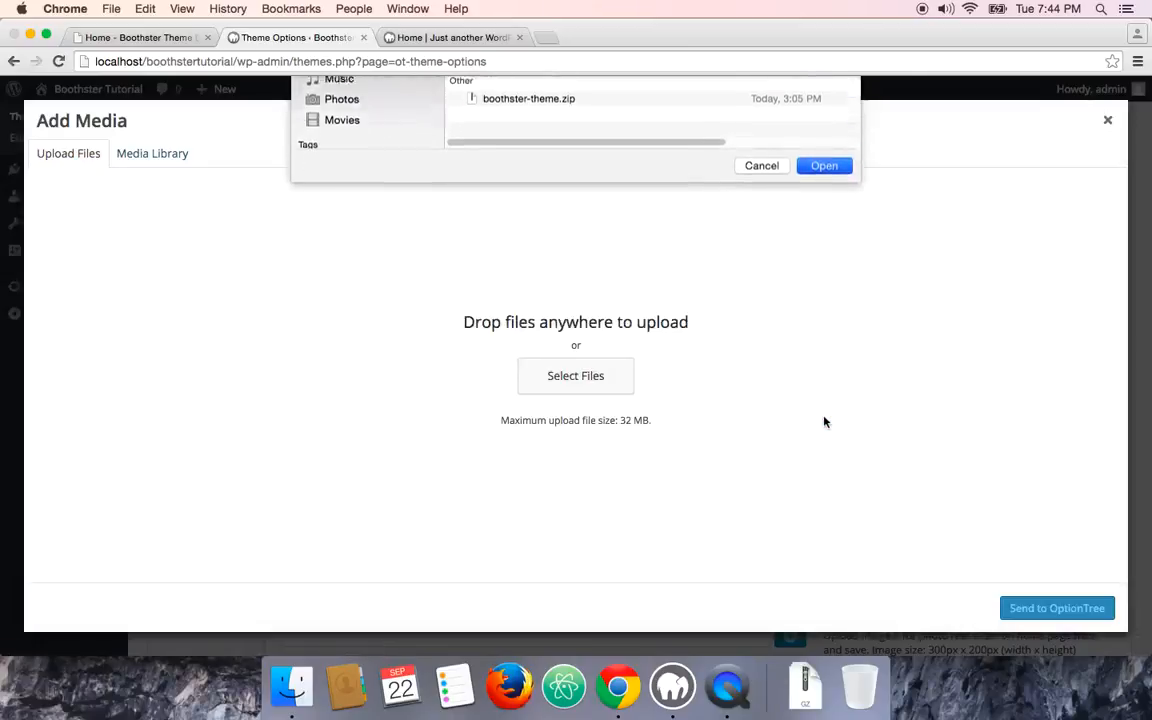
click(1057, 608)
- Upload image4.jpg from the Desktop and assign it to Image Four of the reel slider
scroll(683, 414, down, 5)
click(783, 236)
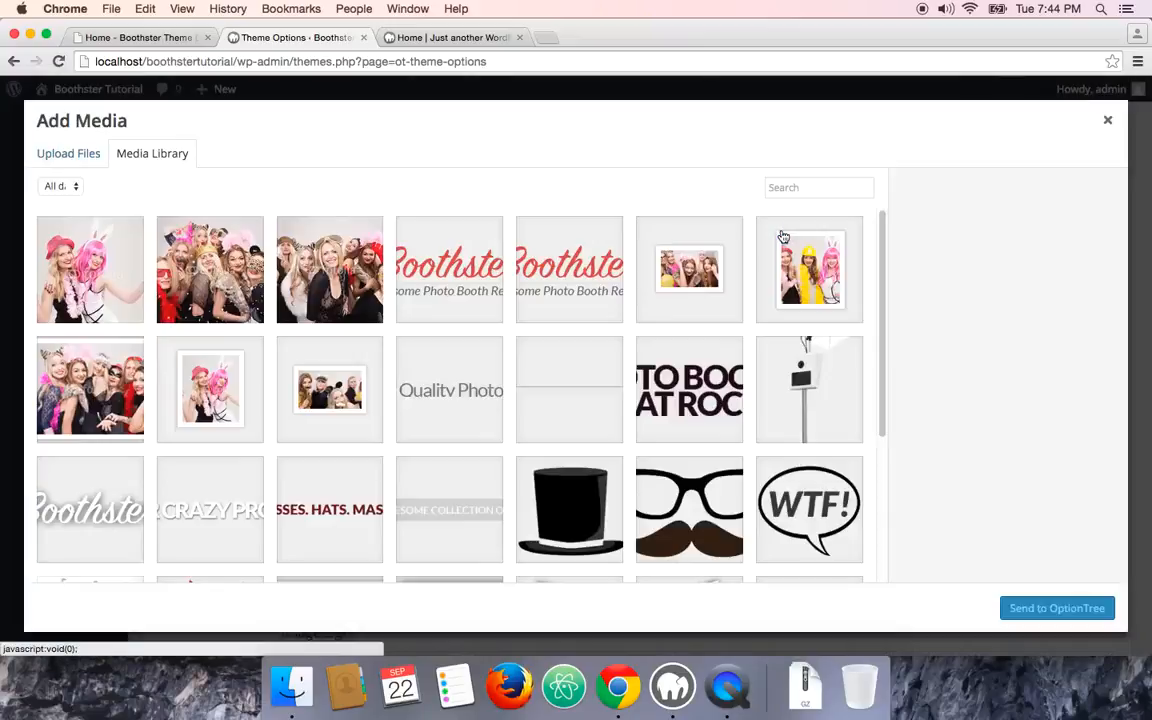
click(72, 154)
click(545, 376)
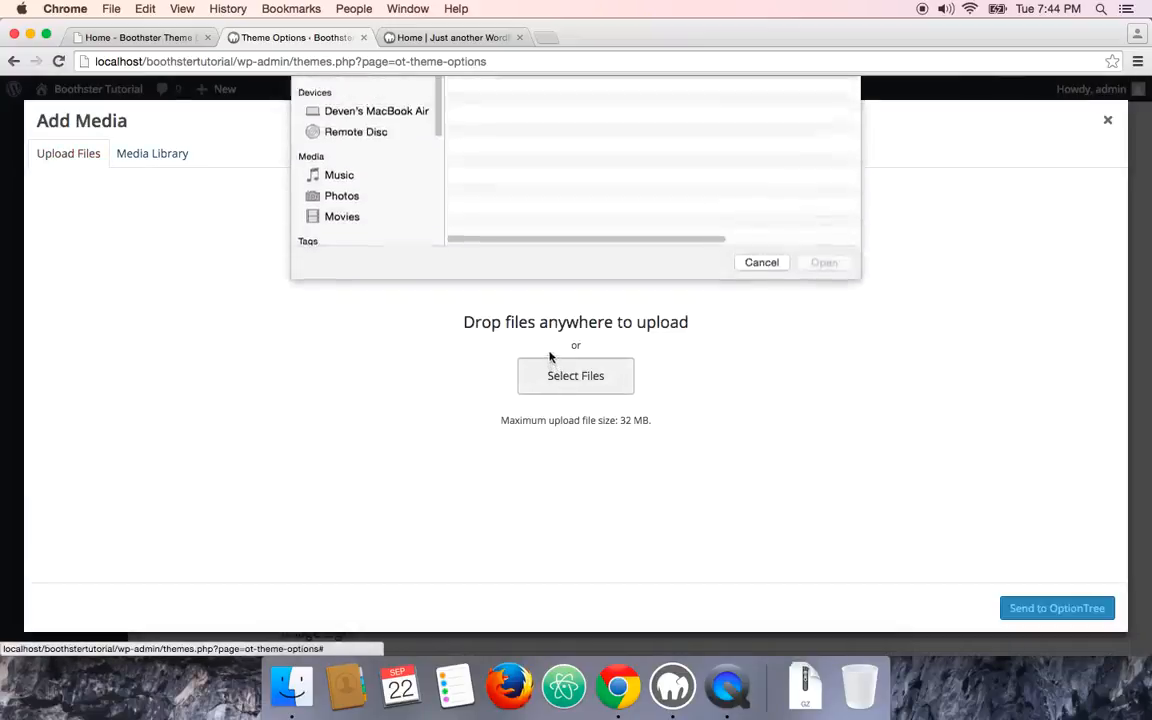
click(522, 222)
click(824, 418)
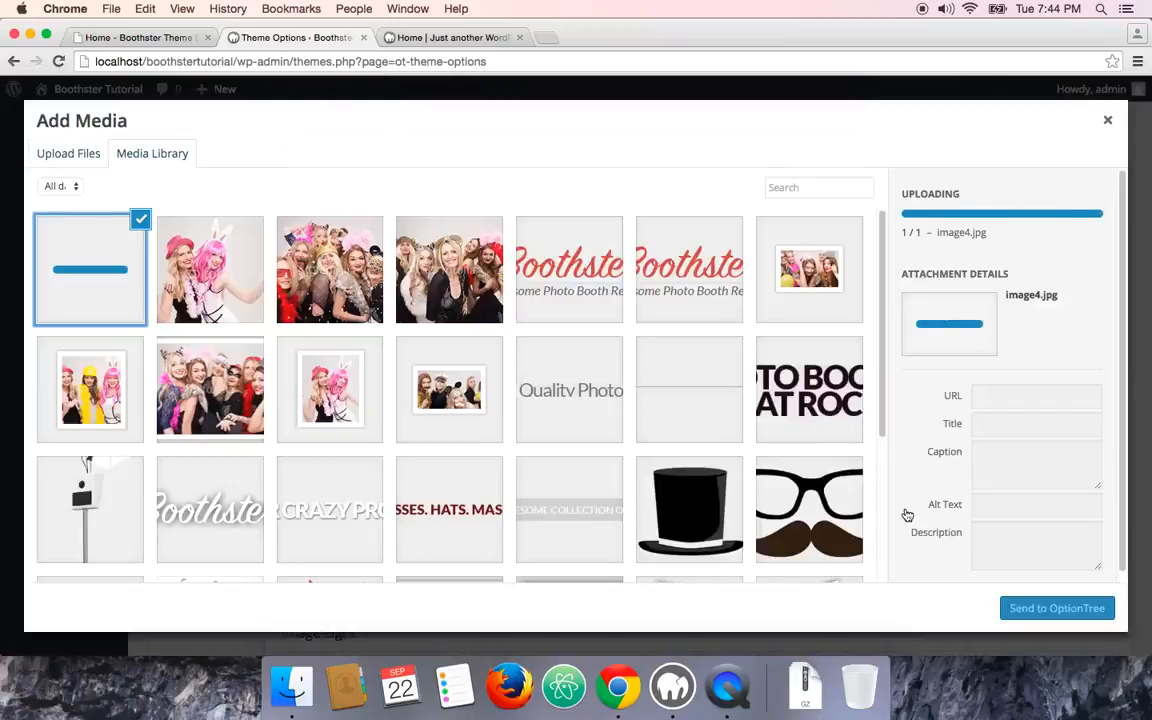
click(1038, 608)
- Upload image5.jpg from the Desktop and assign it to Image Five of the home page reel slider
scroll(705, 436, down, 3)
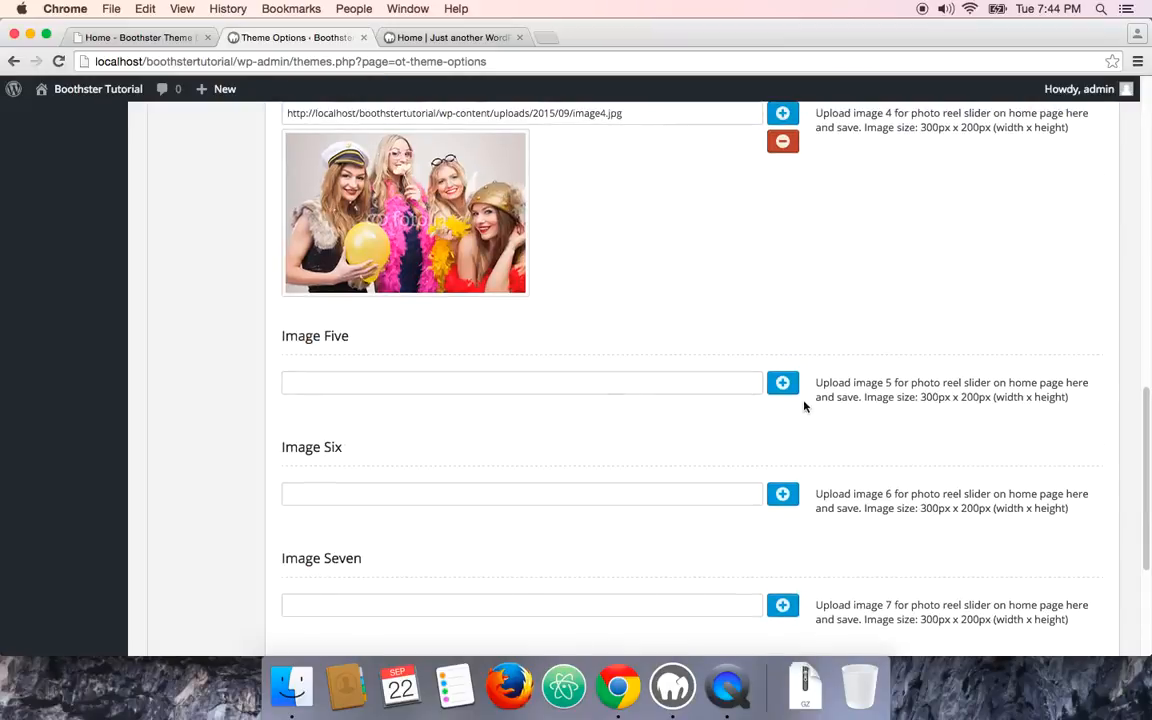
click(782, 381)
click(70, 155)
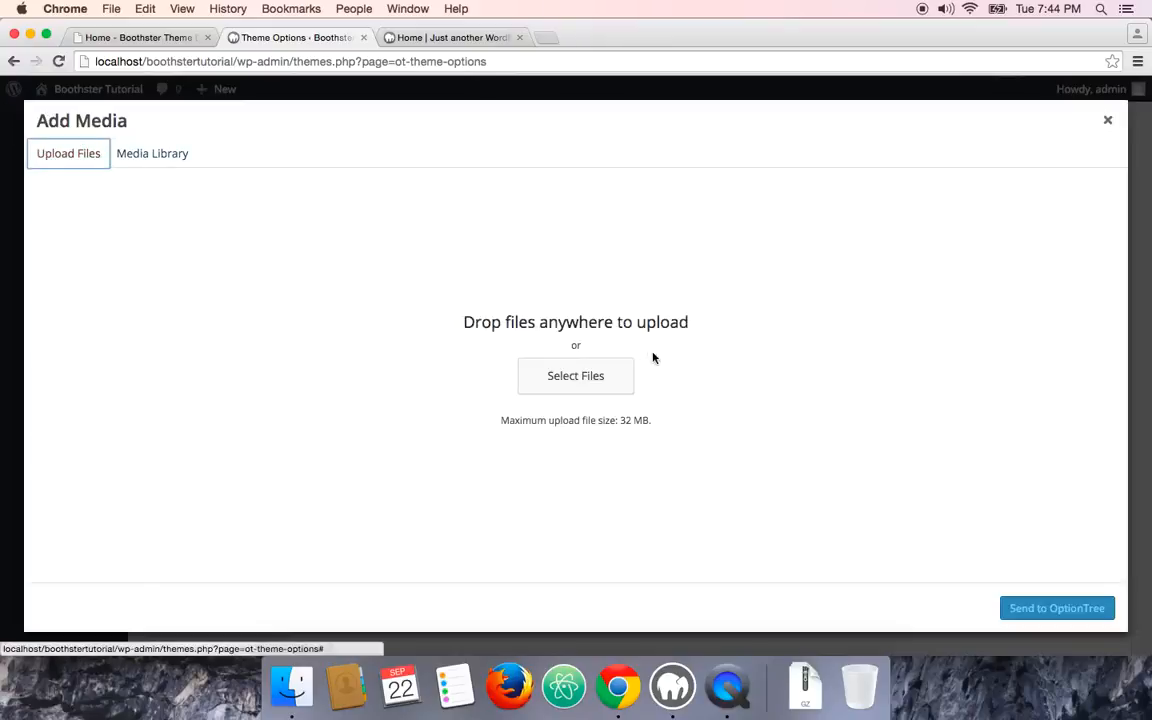
click(589, 370)
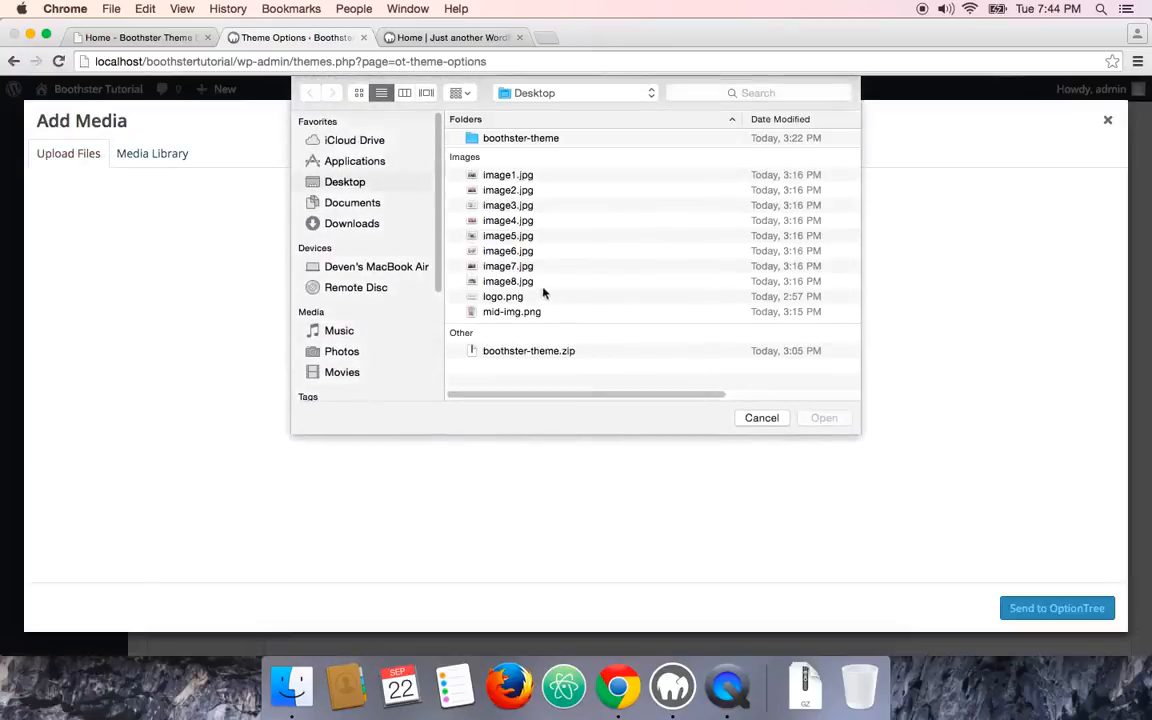
click(515, 251)
key(Up)
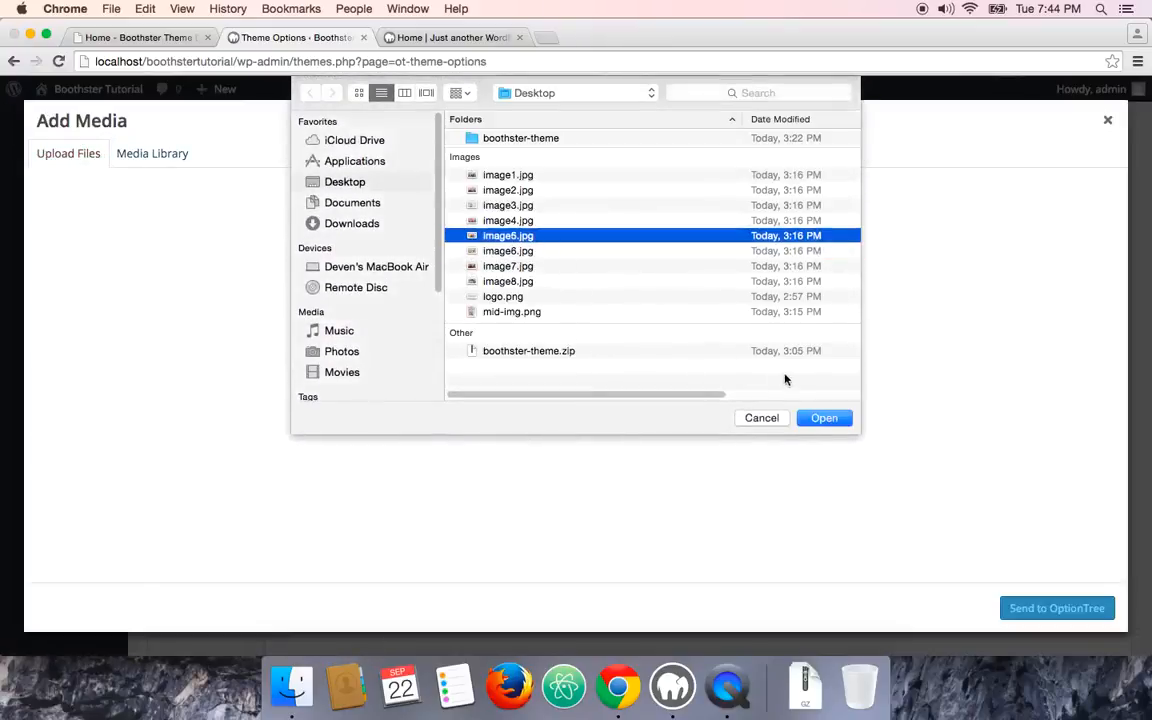
click(822, 418)
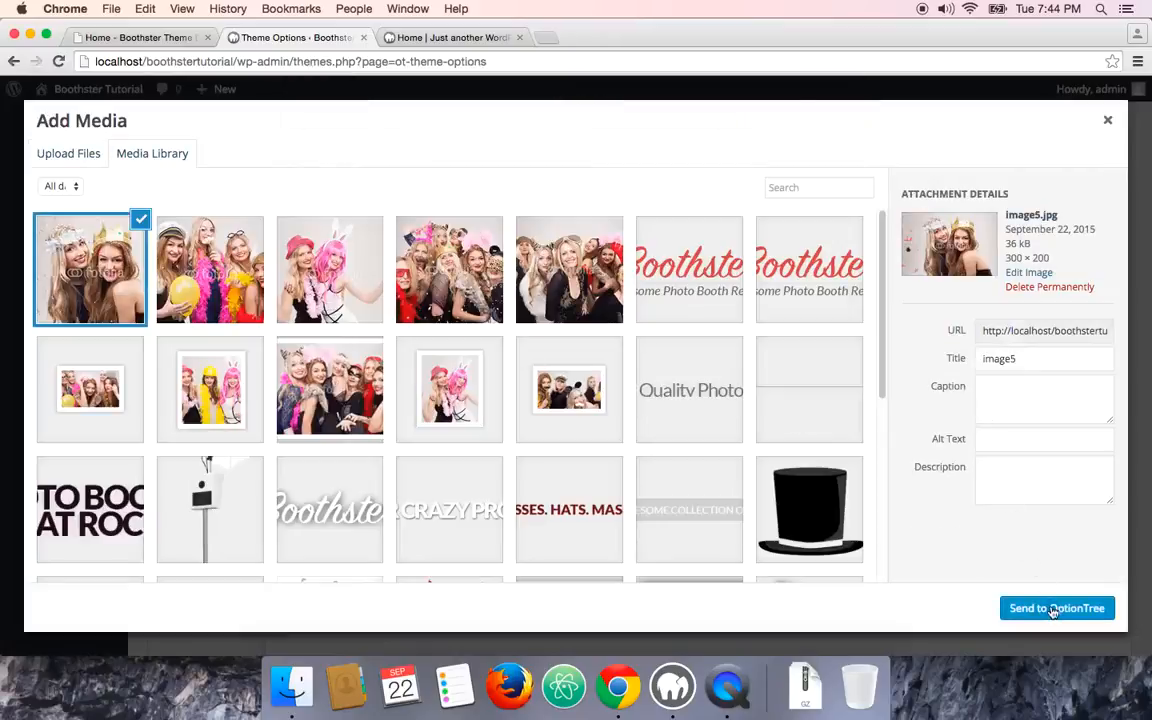
click(1056, 608)
- Upload image6.jpg from the Desktop and assign it to Image Six of the reel slider
scroll(398, 257, down, 3)
click(782, 392)
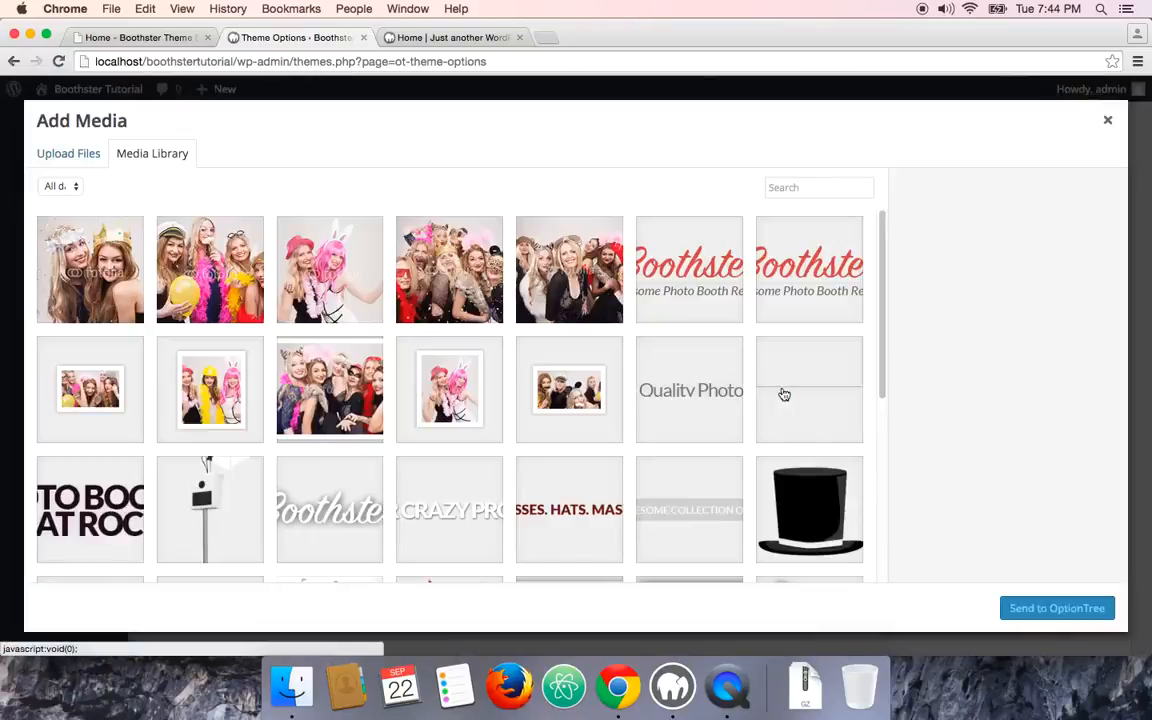
click(68, 153)
click(594, 378)
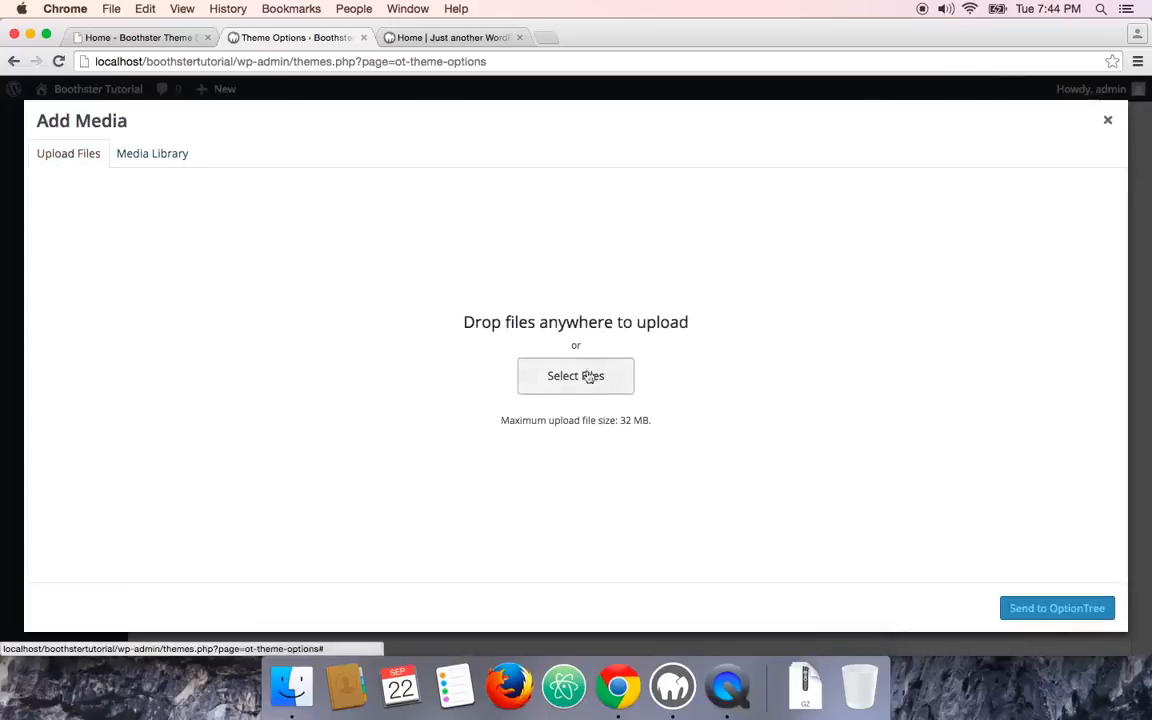
click(536, 251)
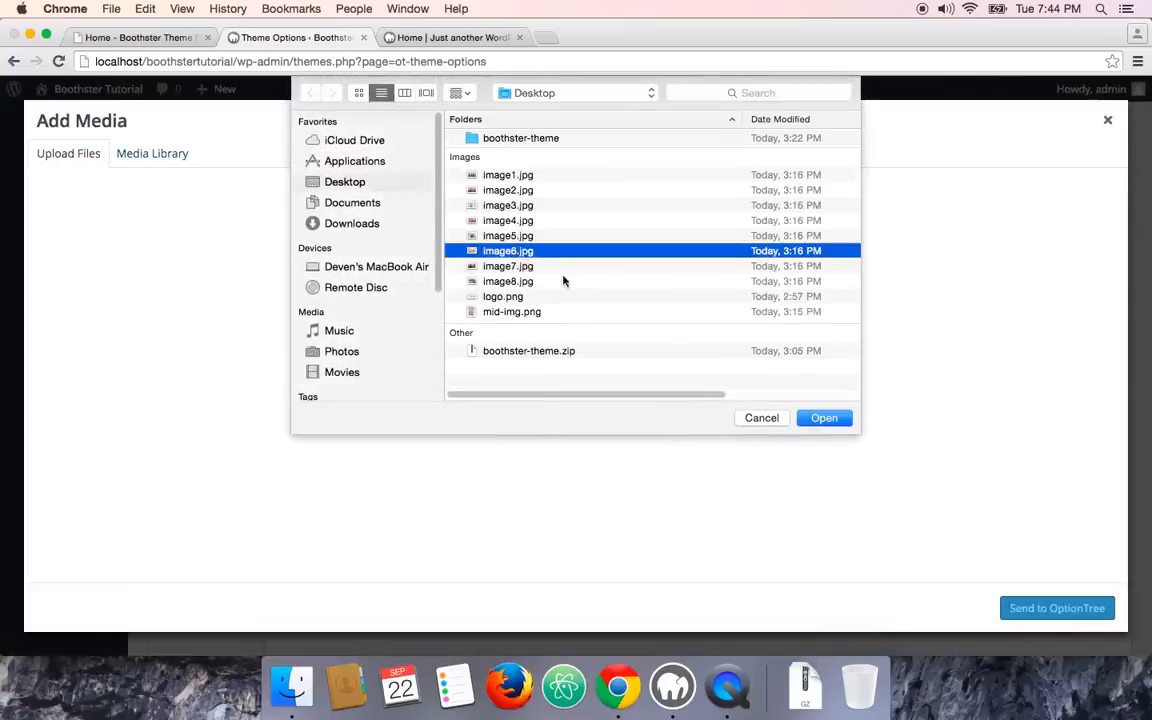
click(813, 418)
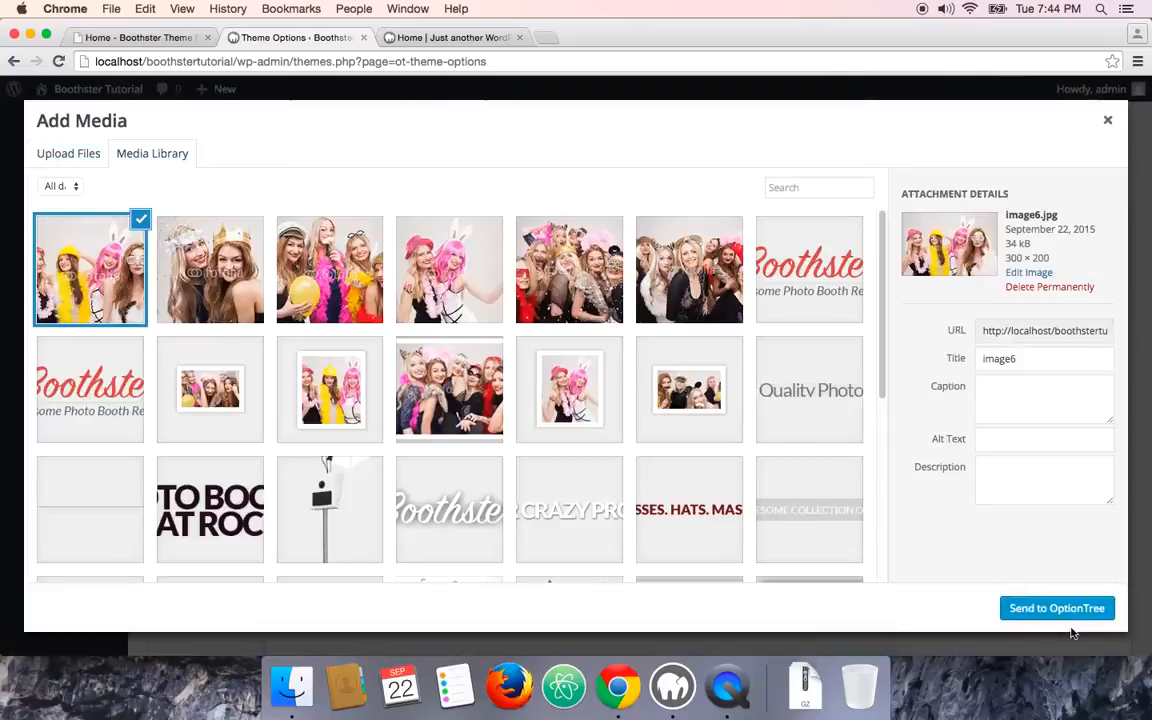
click(1057, 608)
- Upload image7.jpg from the Desktop and assign it to Image Seven of the reel slider
scroll(655, 378, down, 3)
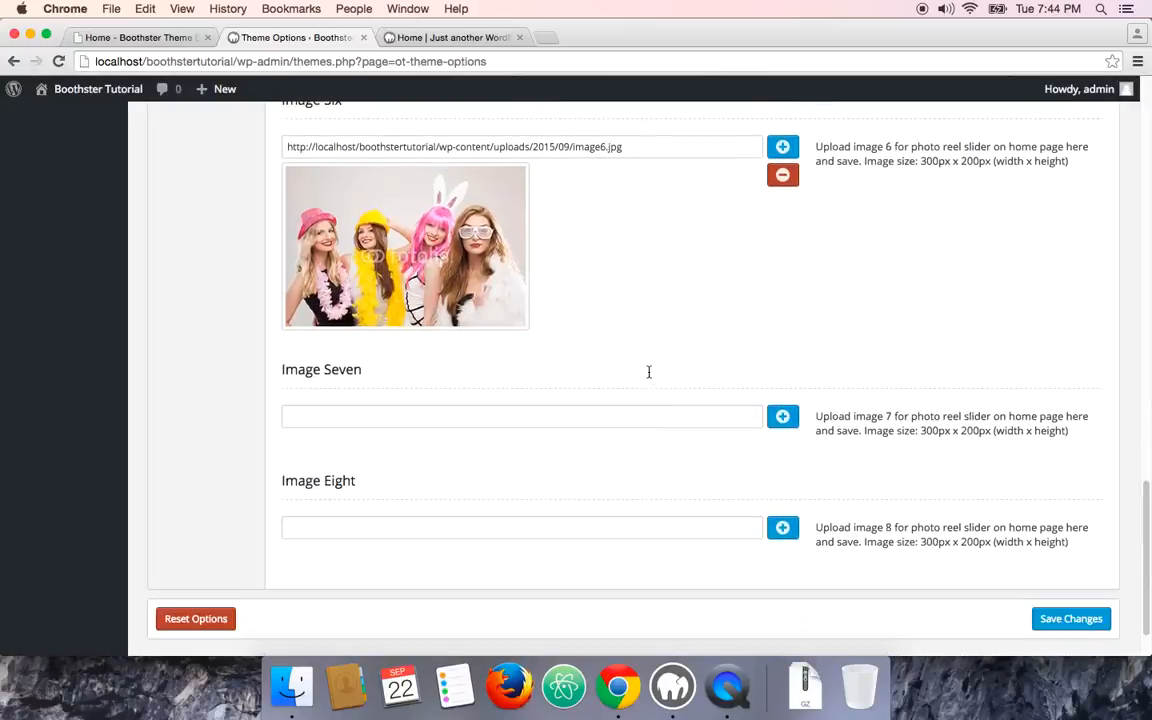
click(786, 418)
click(86, 153)
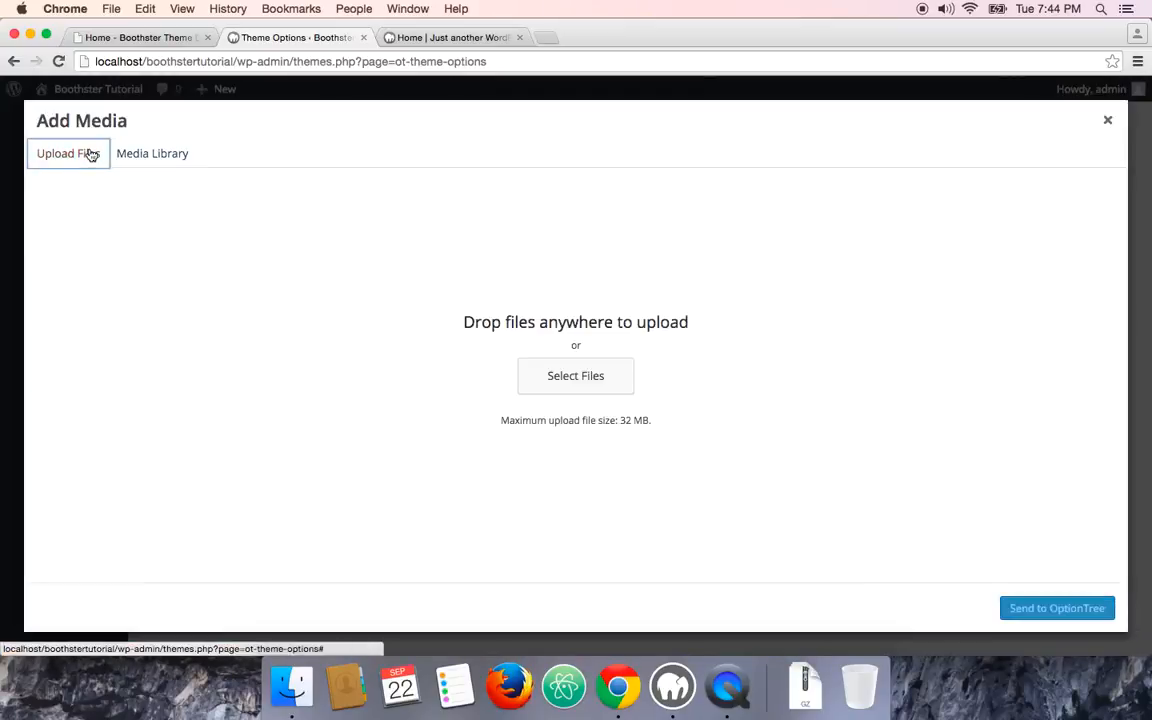
click(571, 374)
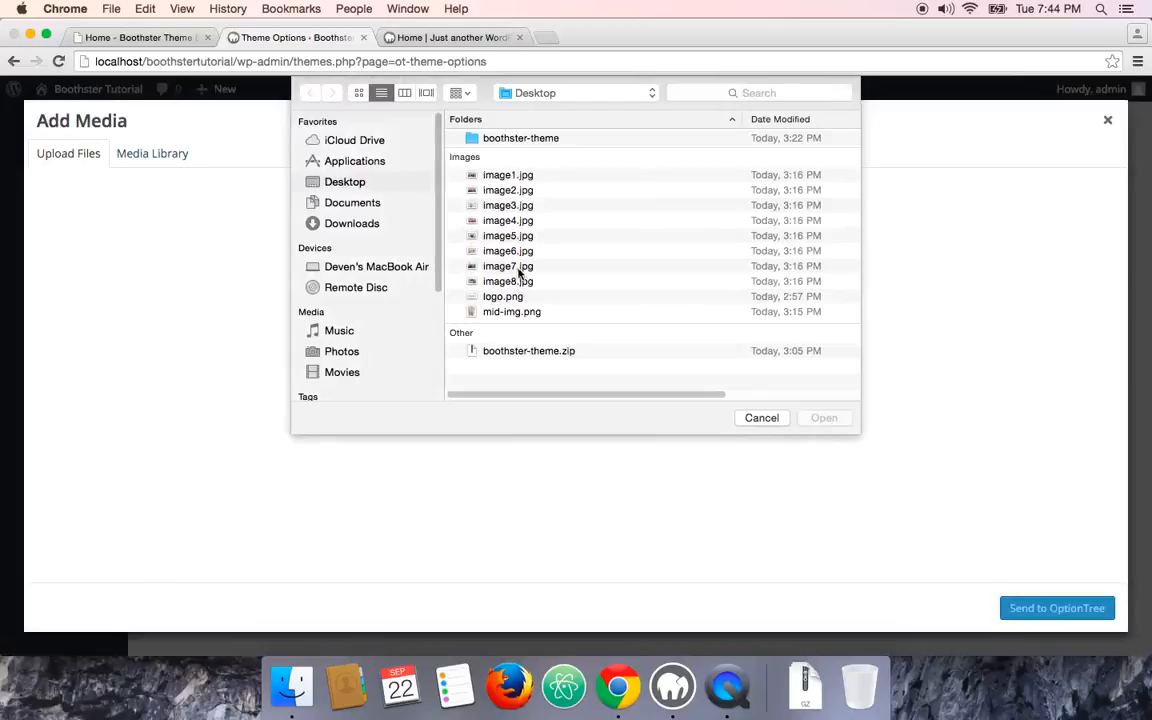
click(510, 266)
click(823, 418)
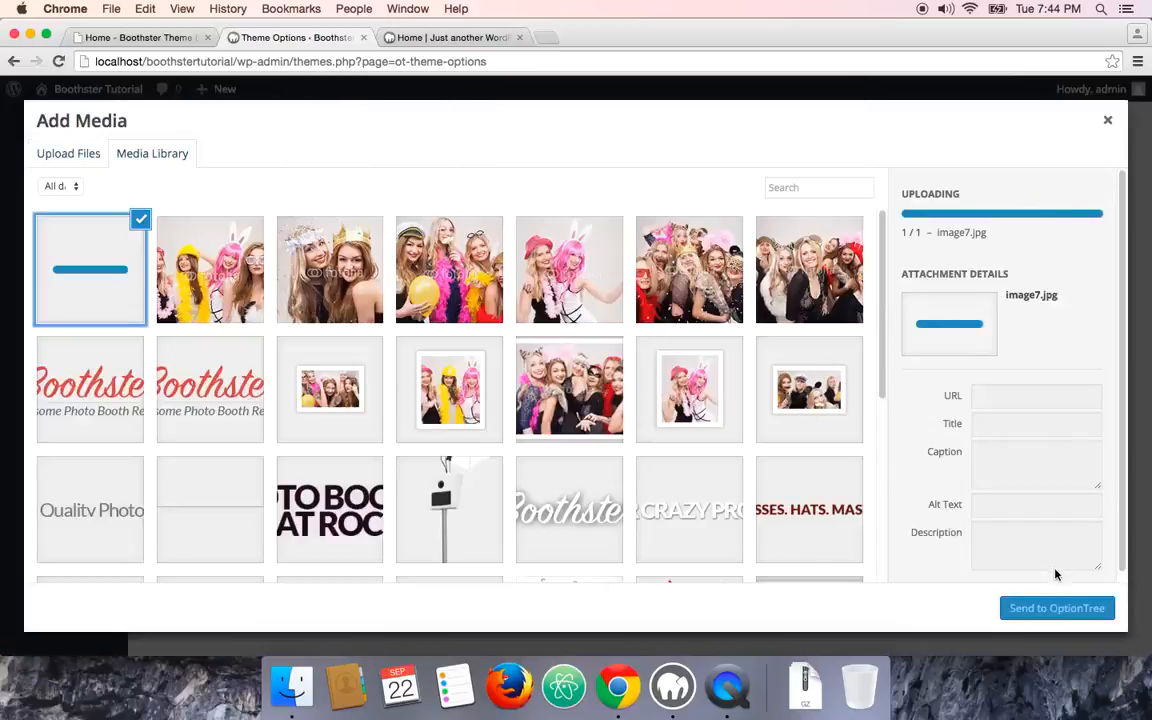
click(1055, 608)
- Upload image8.jpg from the Desktop, assign it to Image Eight of the reel slider and save the theme options
scroll(505, 300, down, 4)
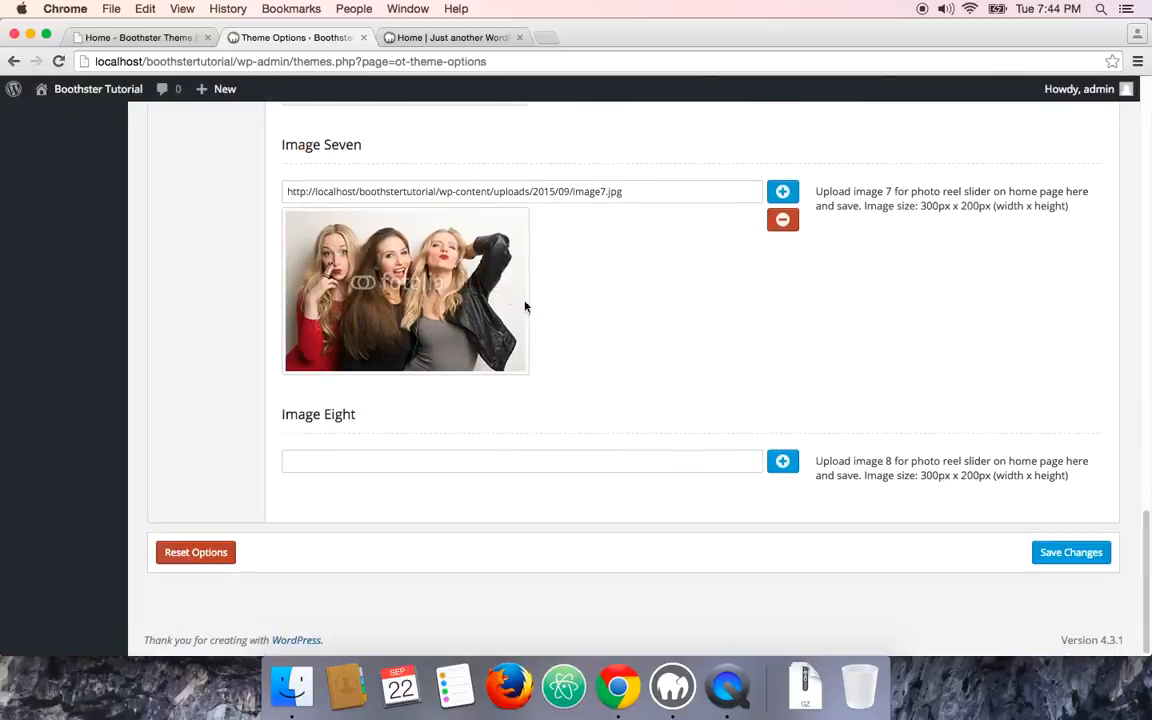
click(783, 461)
click(100, 156)
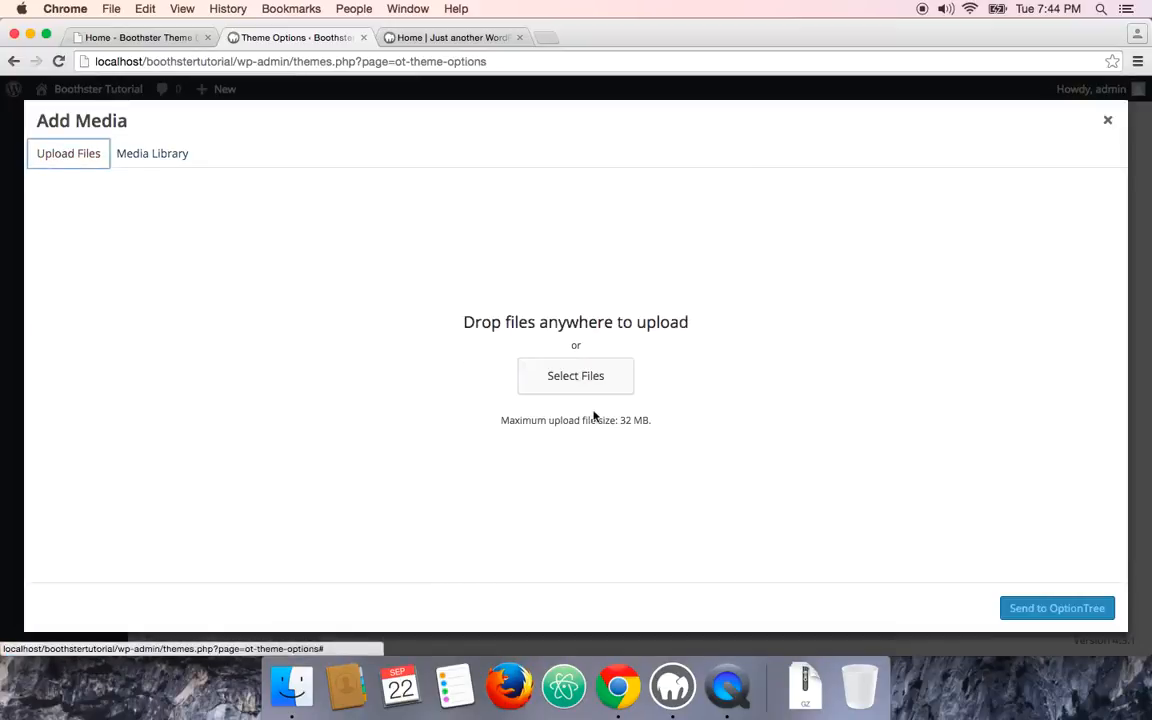
click(569, 388)
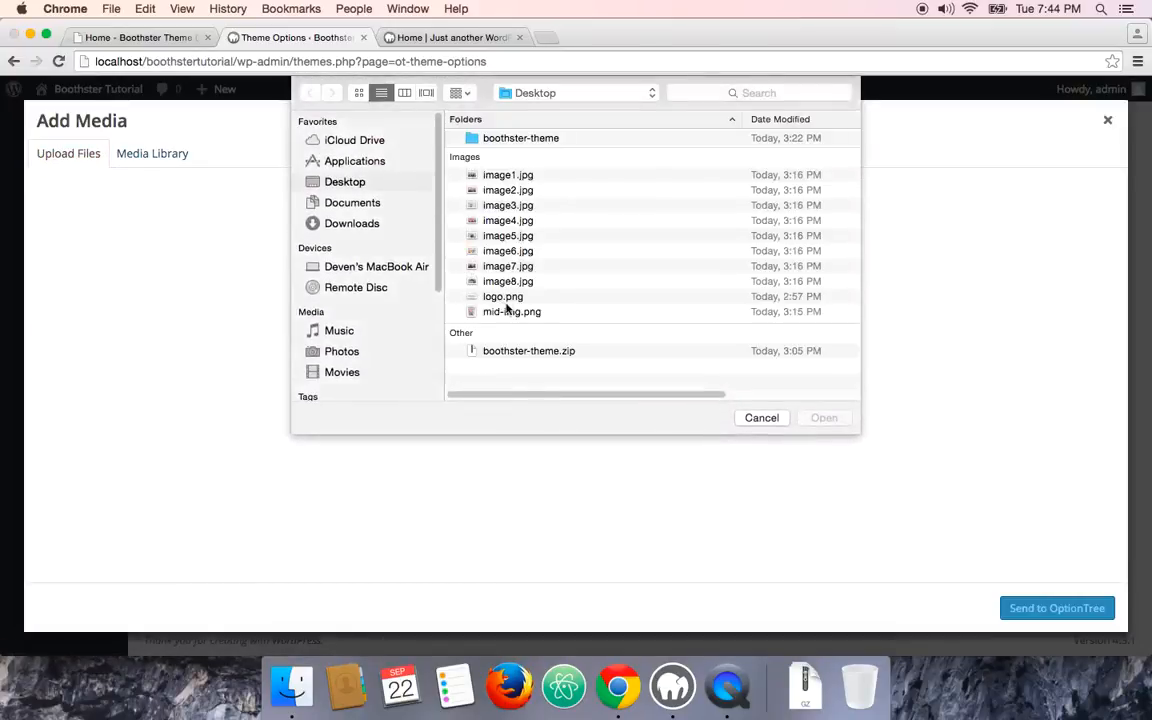
click(510, 282)
click(825, 418)
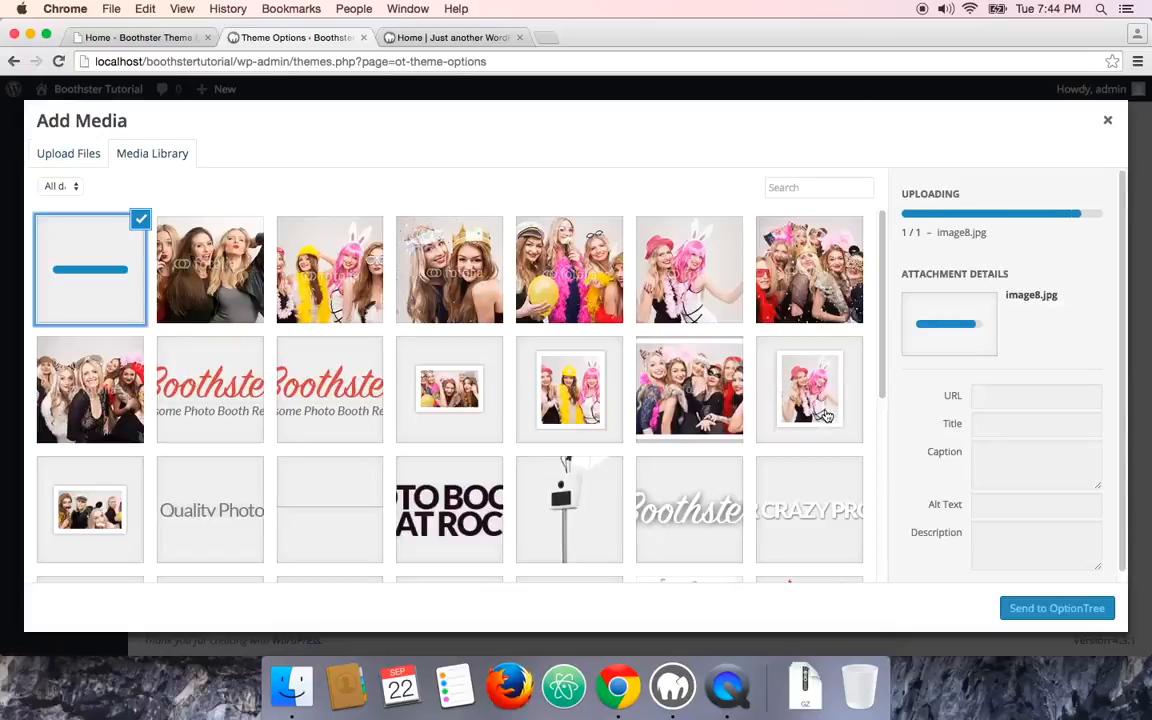
click(1048, 620)
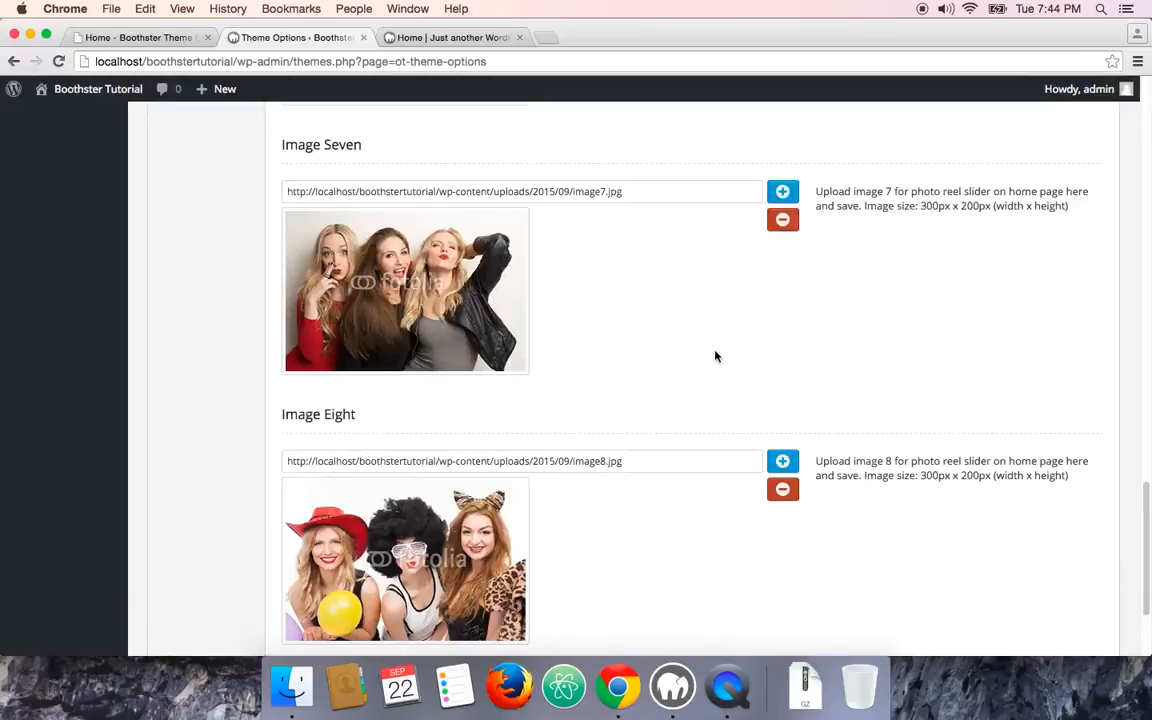
scroll(715, 356, down, 5)
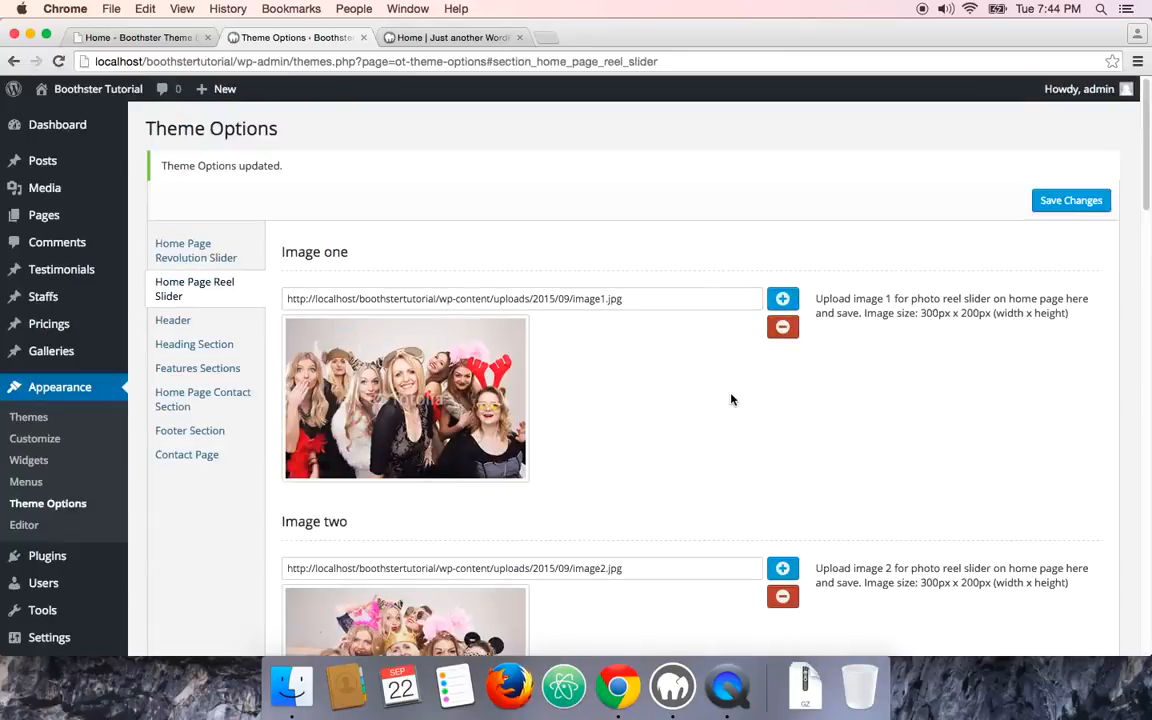
- Check the local site's home page for the photo reel and the sections beneath it
click(431, 40)
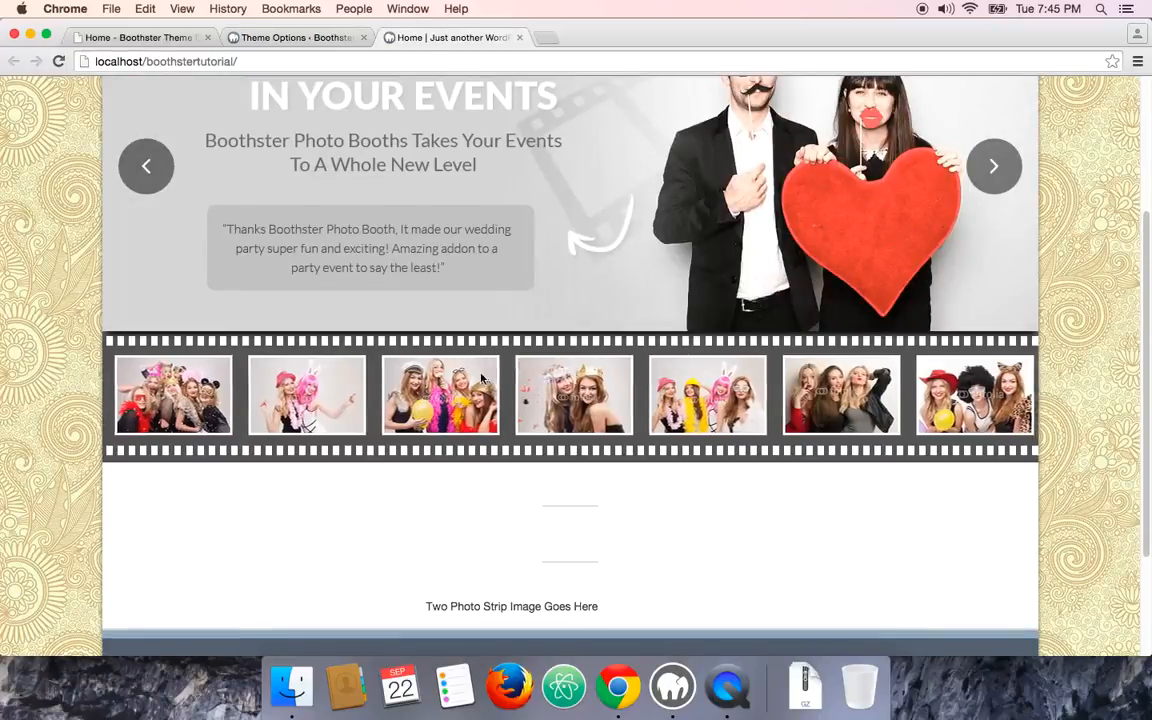
scroll(480, 376, down, 3)
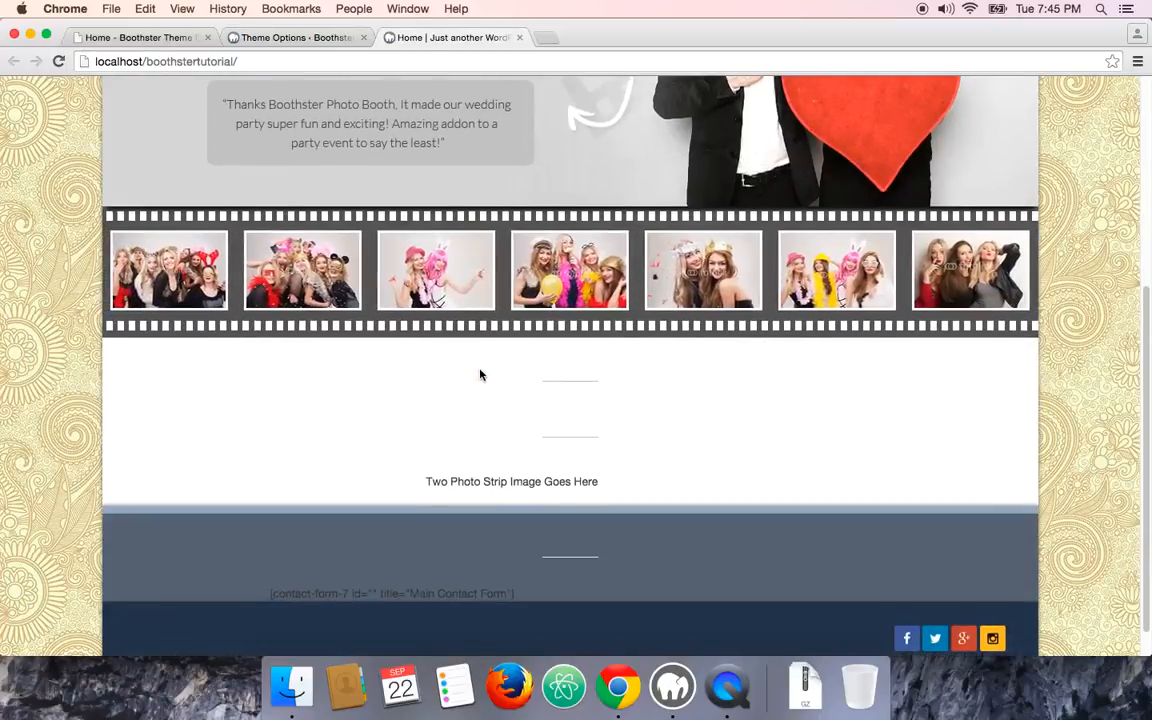
scroll(478, 375, up, 1)
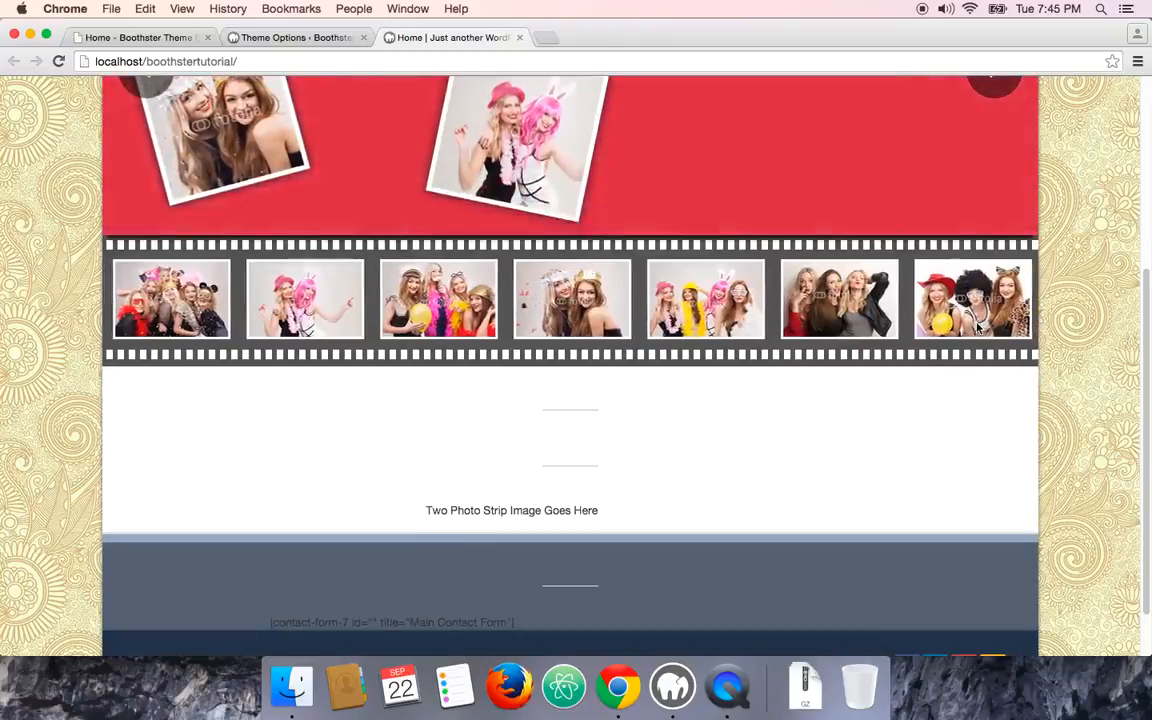
scroll(385, 317, up, 5)
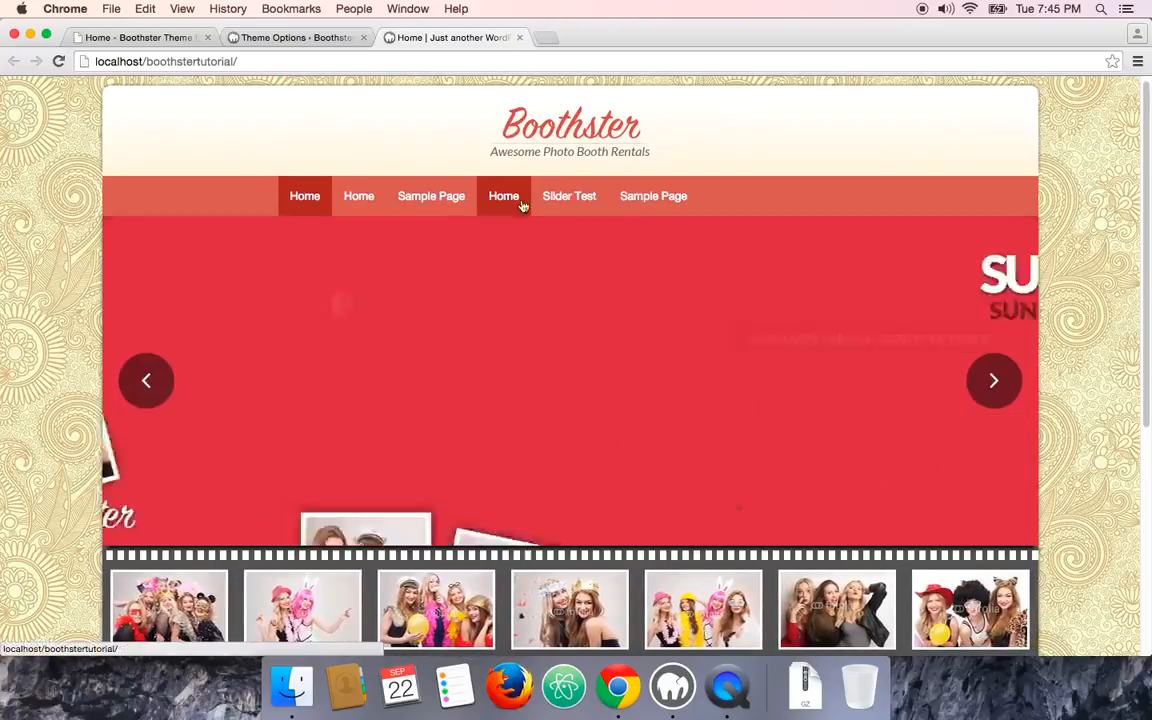
scroll(660, 260, down, 1)
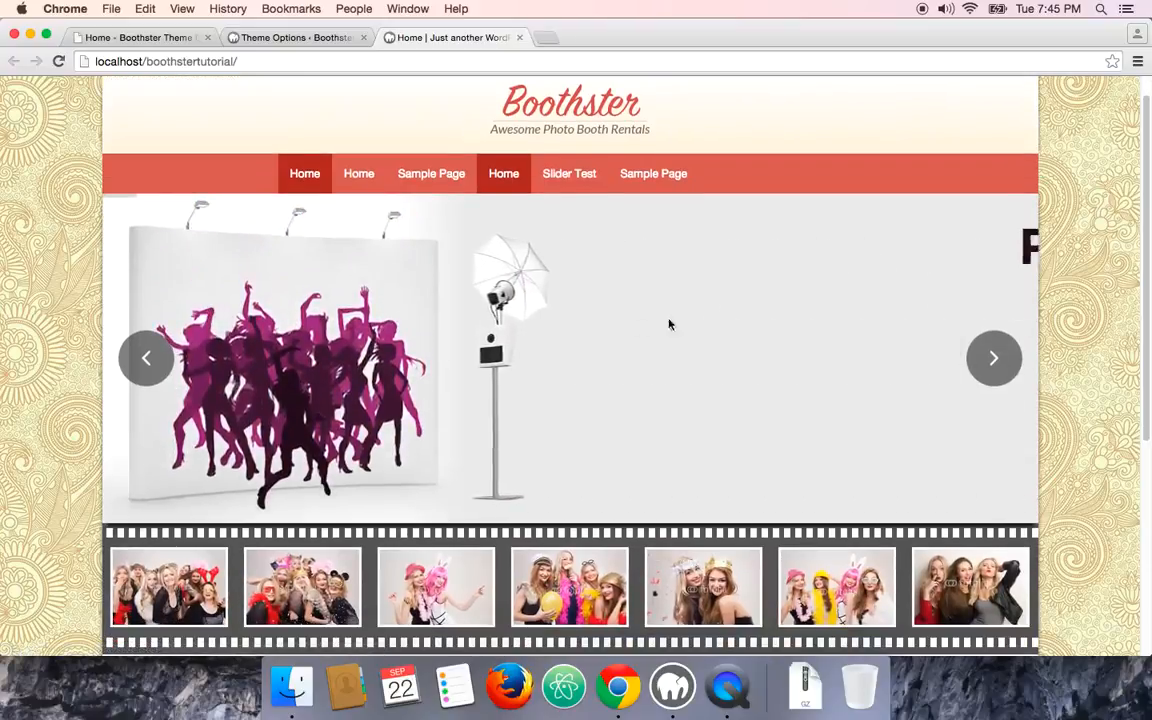
scroll(555, 329, down, 5)
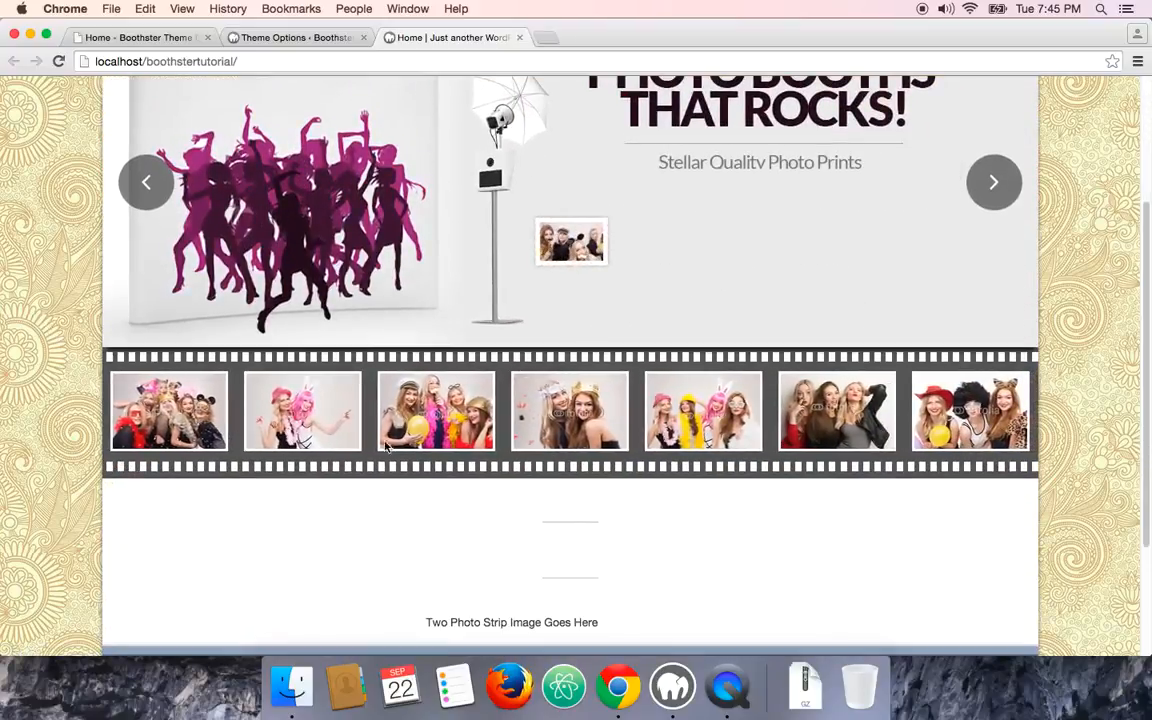
scroll(268, 412, down, 4)
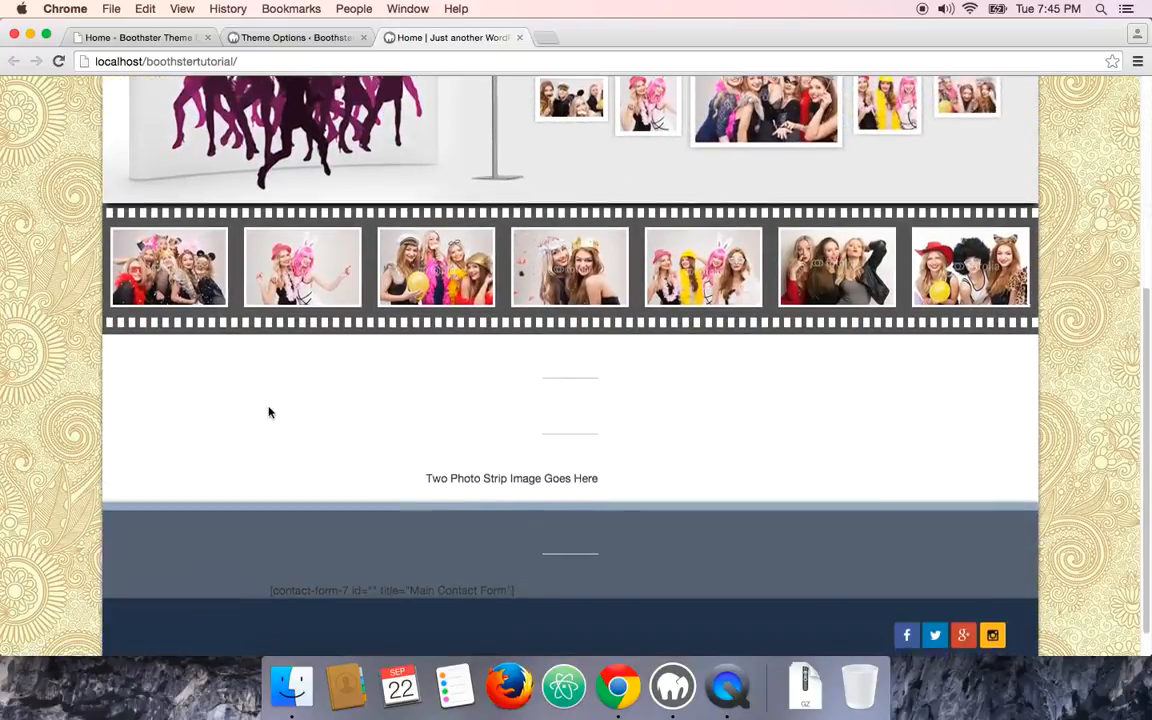
- Examine the Boothster demo home page's heading, features and contact form sections below the photo reel for comparison
click(116, 38)
scroll(201, 326, down, 5)
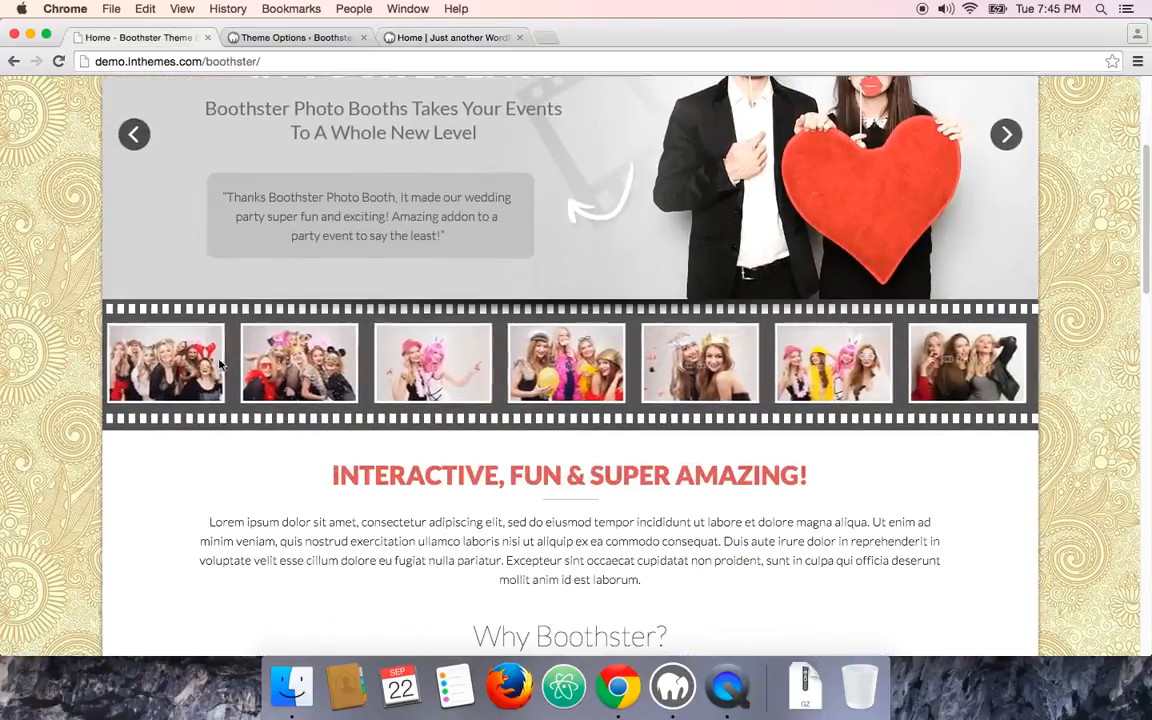
scroll(220, 362, down, 6)
scroll(220, 360, up, 4)
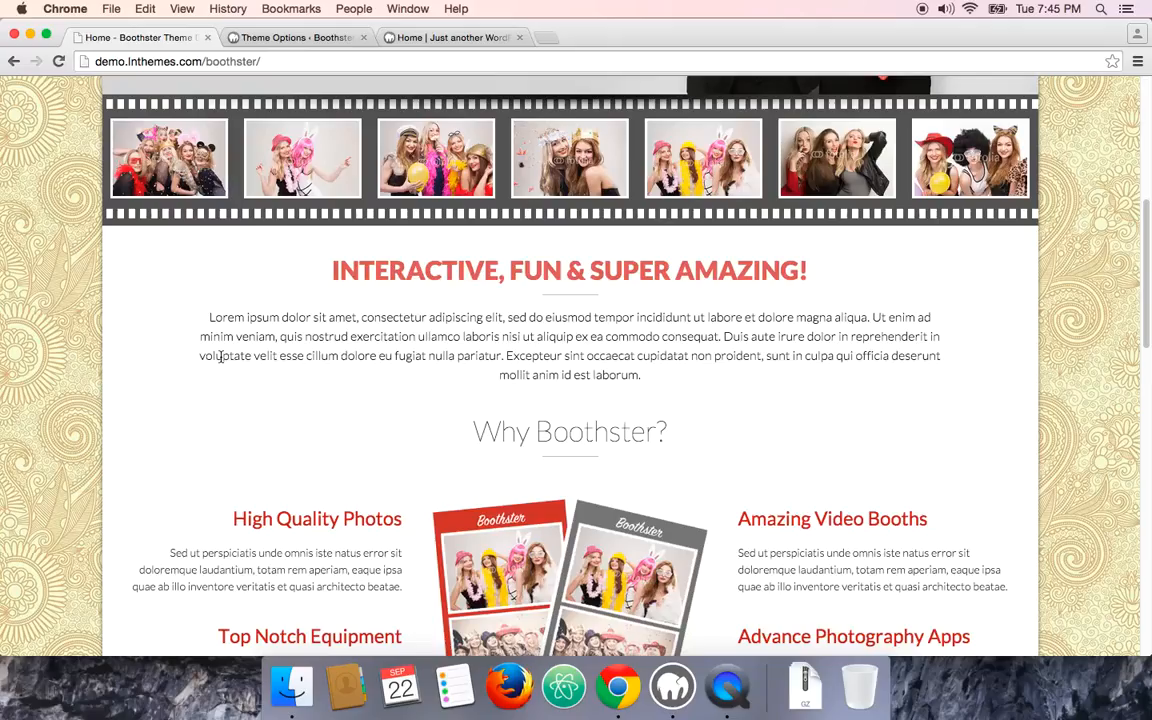
scroll(319, 332, down, 1)
double_click(556, 325)
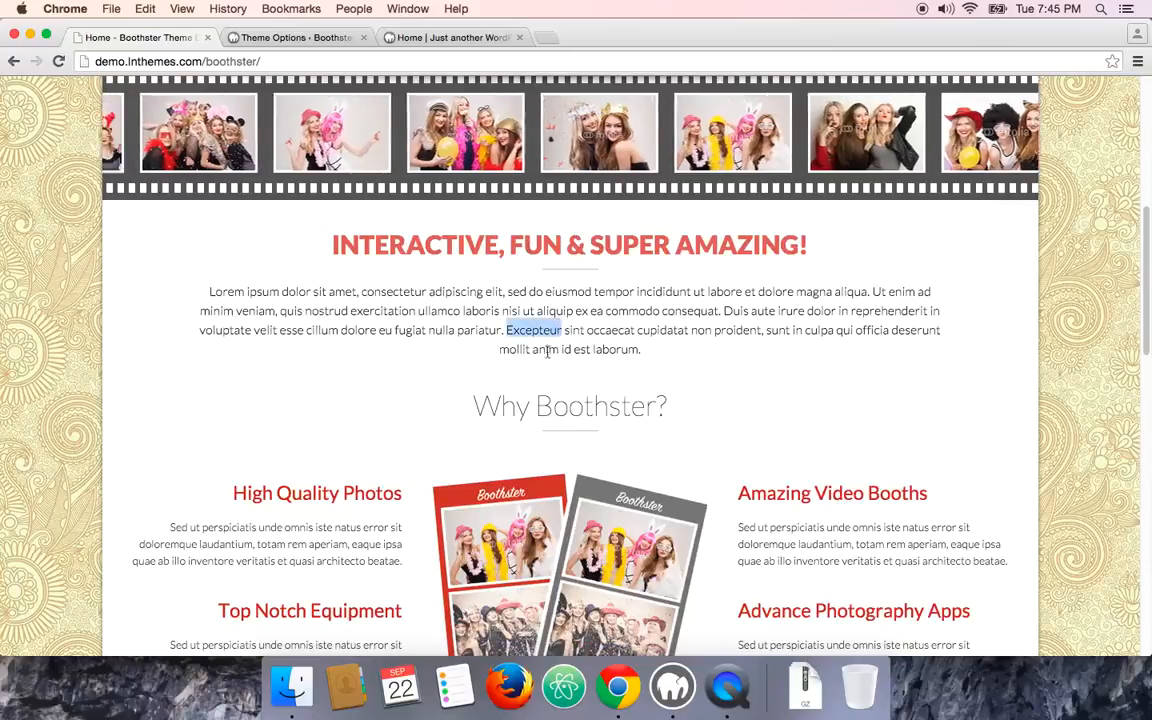
scroll(543, 400, down, 3)
scroll(329, 369, down, 2)
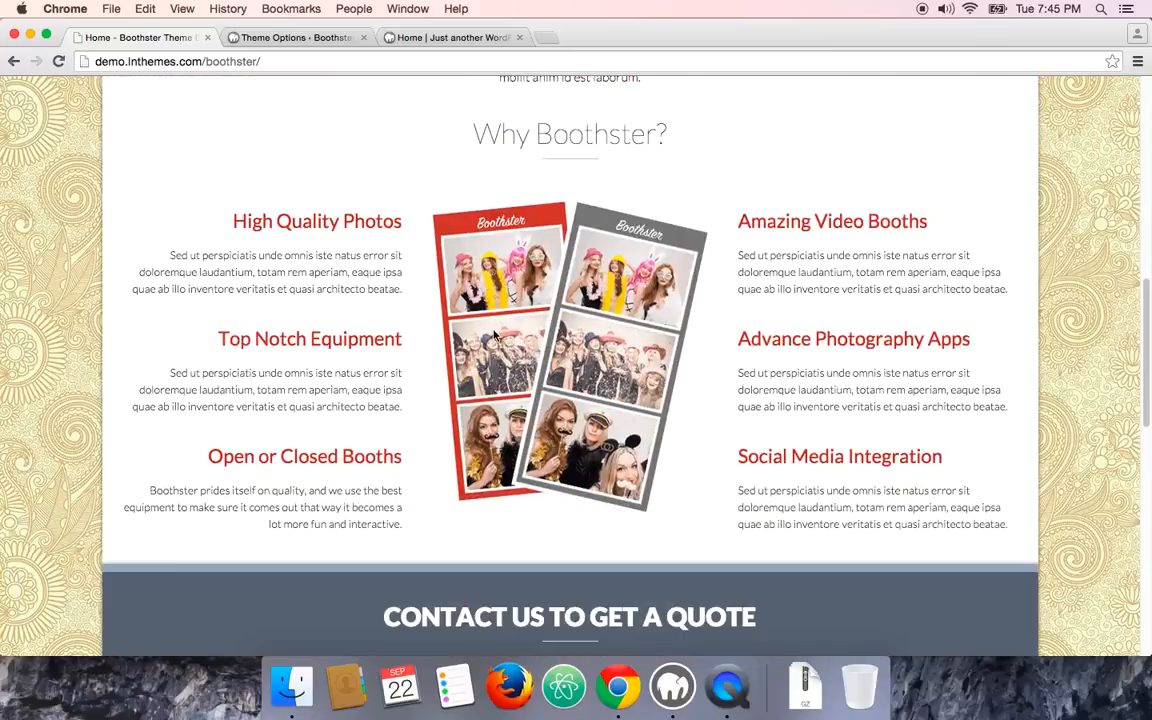
scroll(495, 336, down, 5)
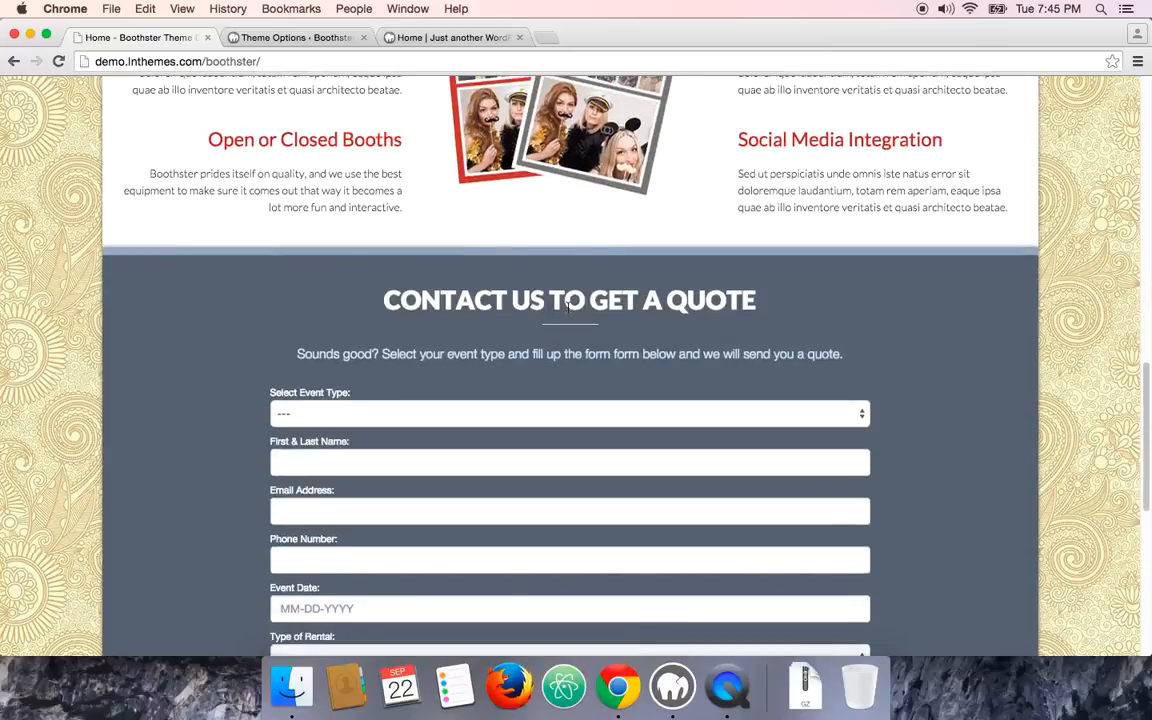
scroll(574, 328, down, 8)
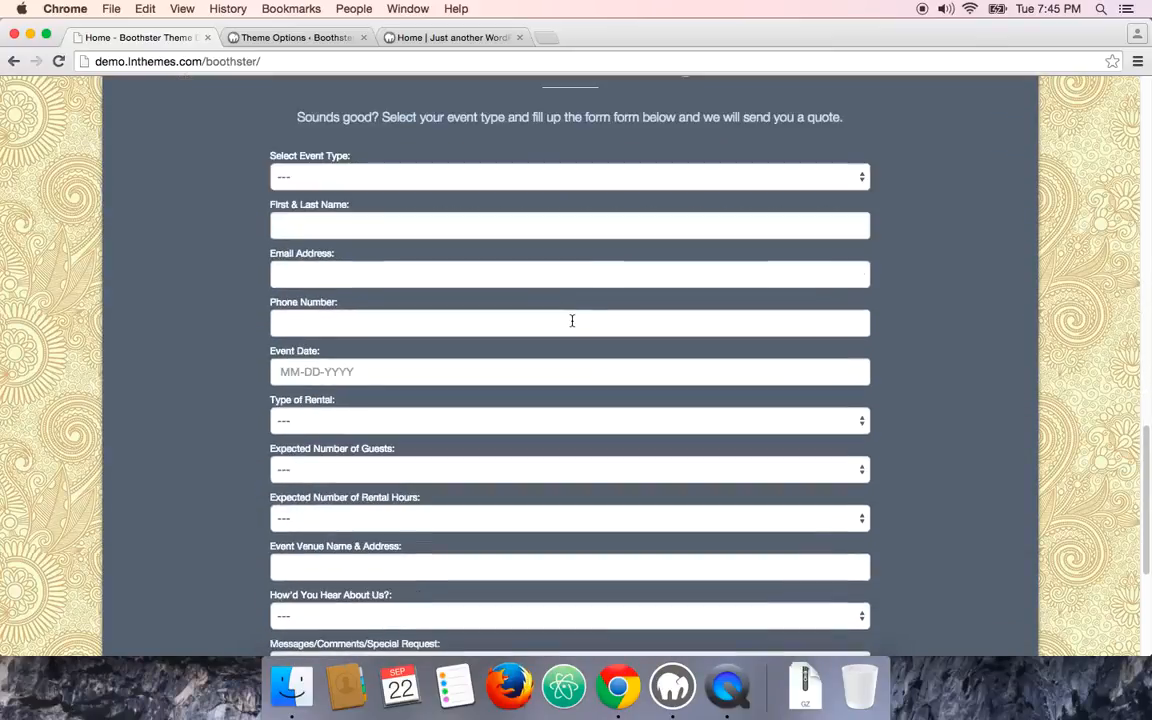
scroll(572, 325, up, 10)
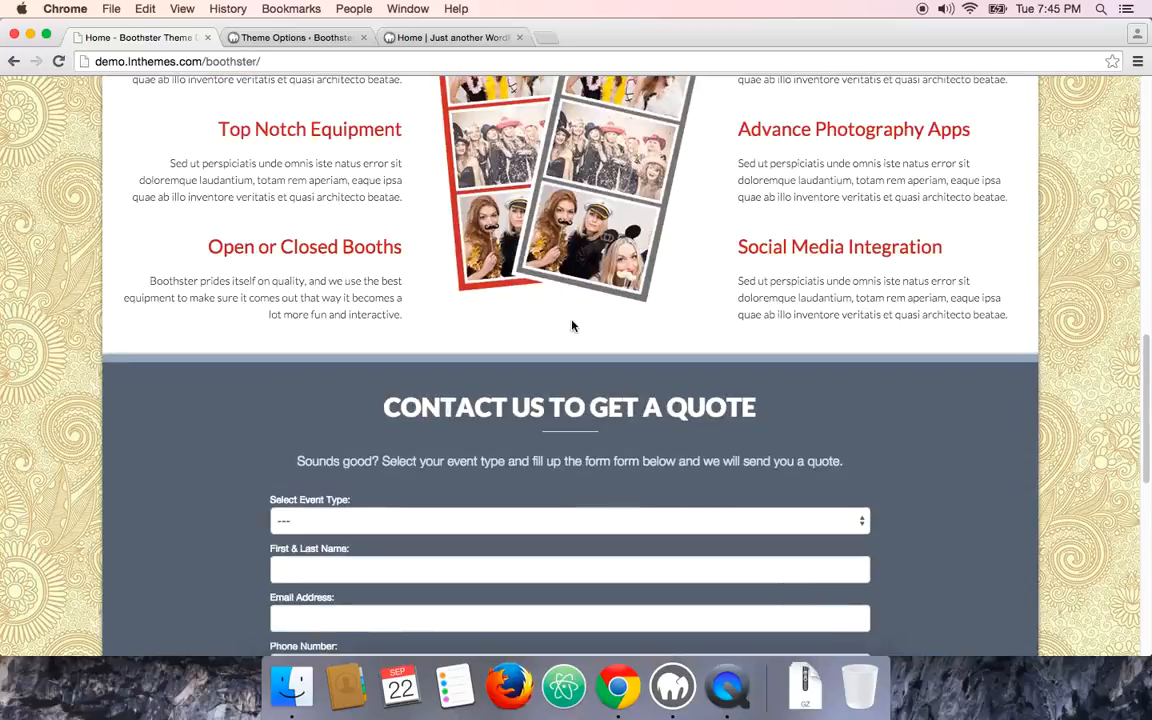